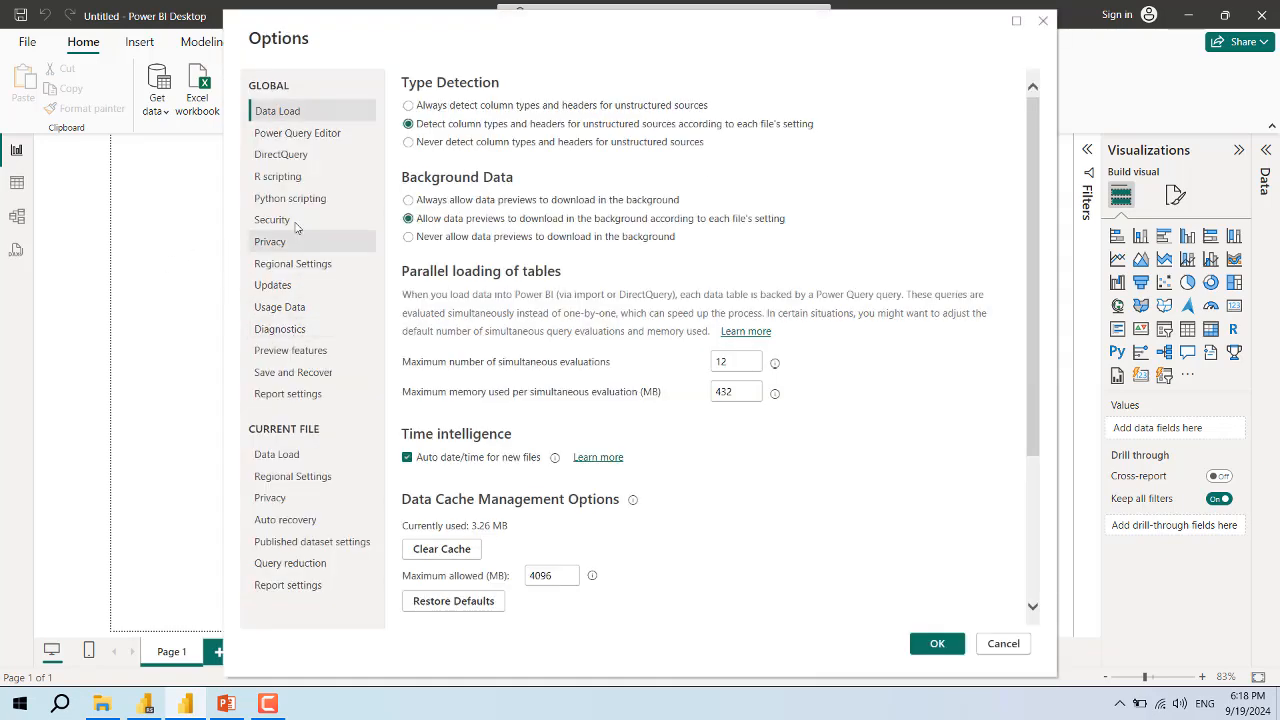
Review the global Security and Preview features options for the map visual settings, and close the options without changing anything
{"action": "left_click", "coordinate": [290, 220]}
{"action": "scroll", "coordinate": [595, 436], "scroll_direction": "down", "scroll_amount": 3}
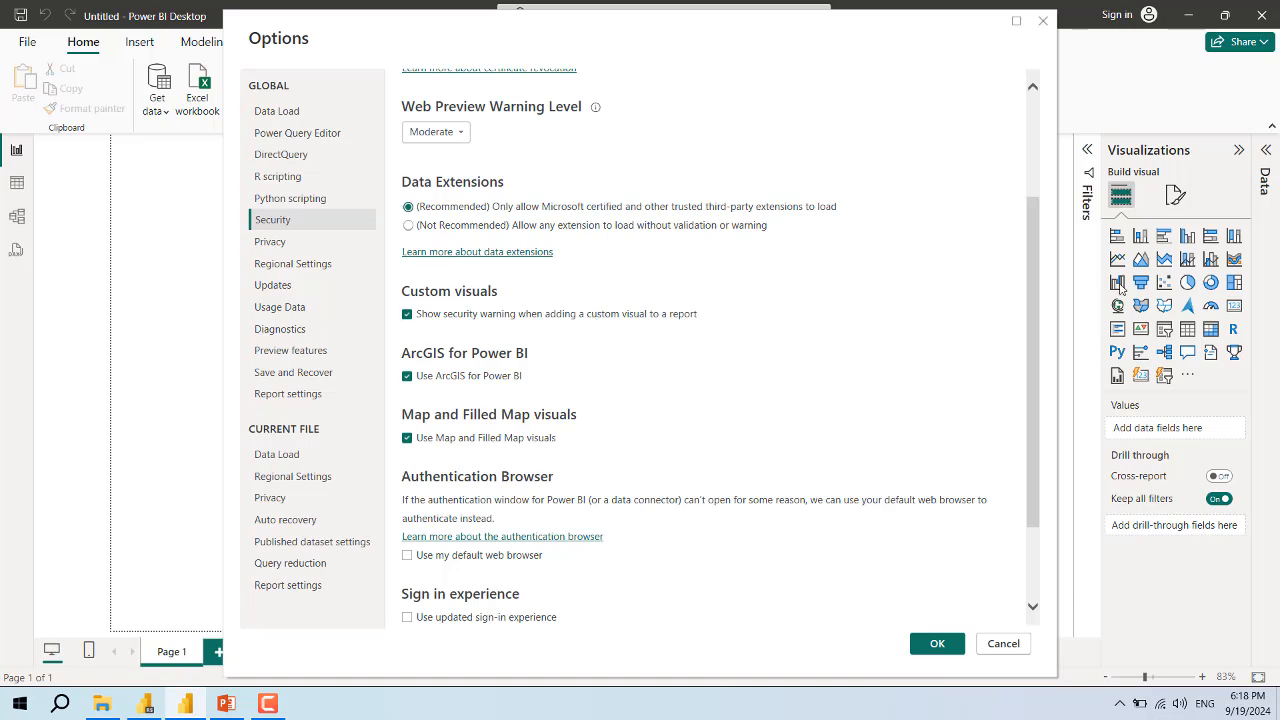
{"action": "scroll", "coordinate": [755, 304], "scroll_direction": "up", "scroll_amount": 5}
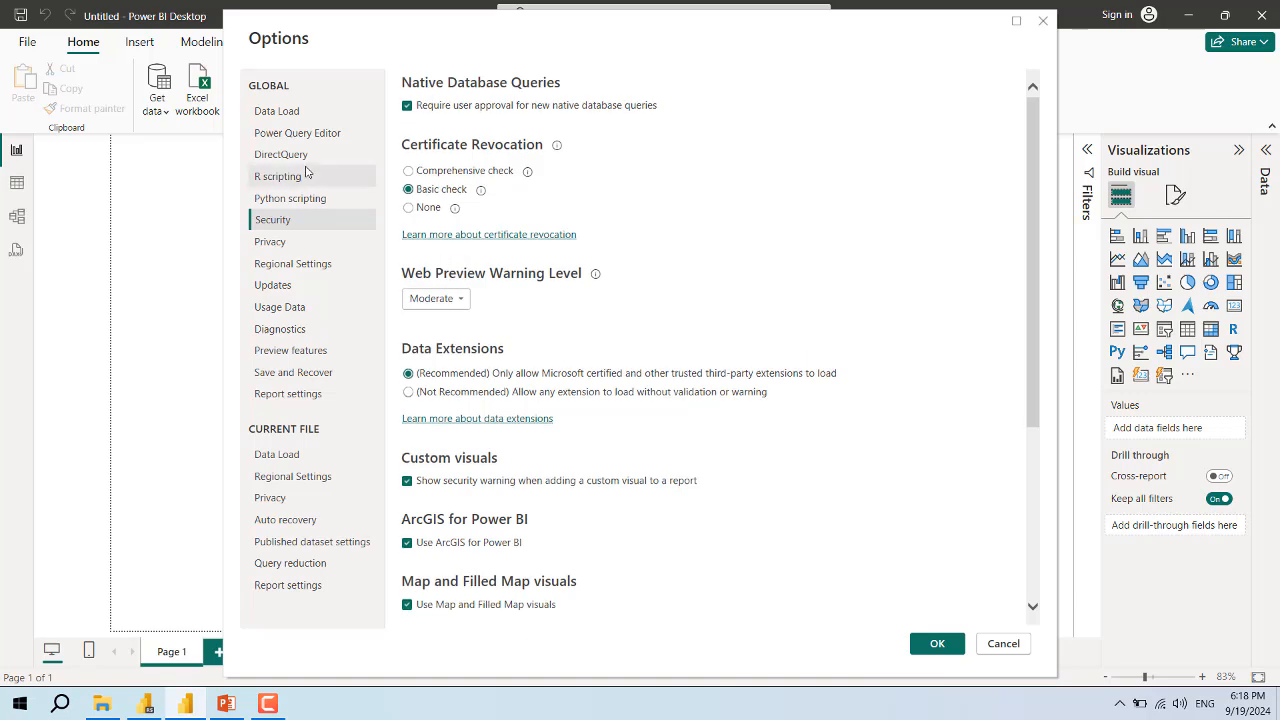
{"action": "left_click", "coordinate": [323, 352]}
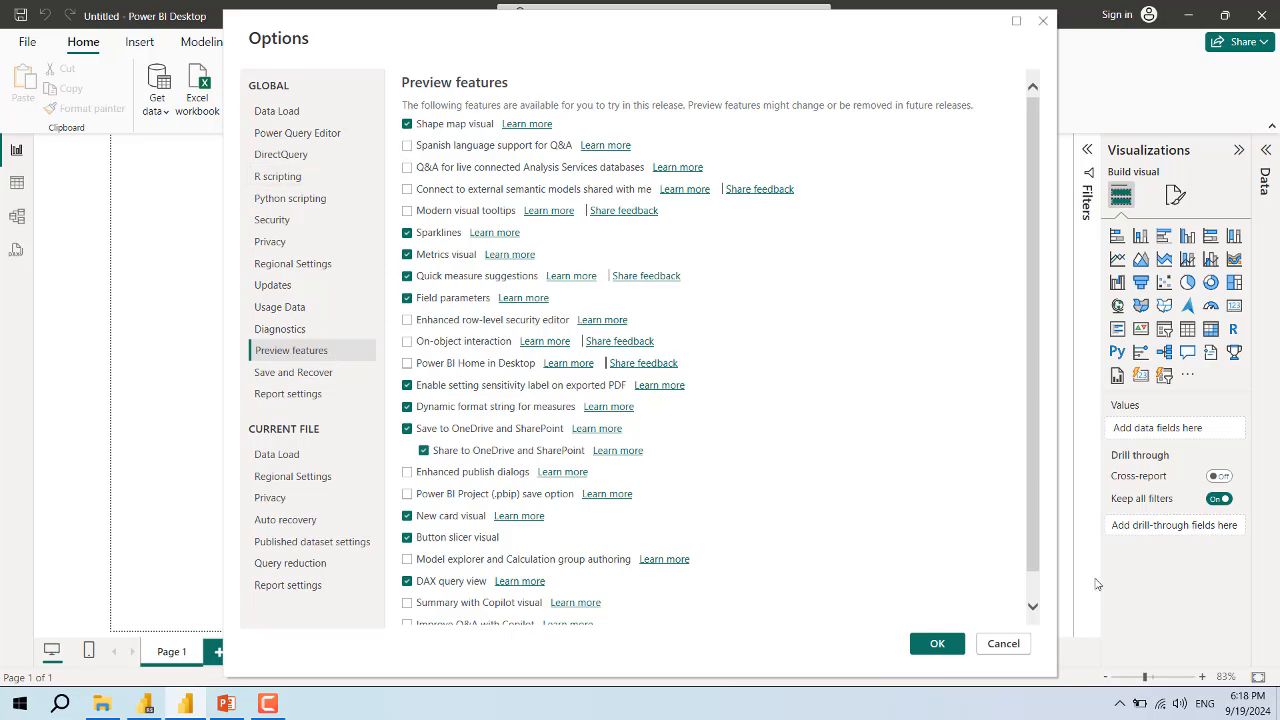
{"action": "left_click", "coordinate": [1003, 643]}
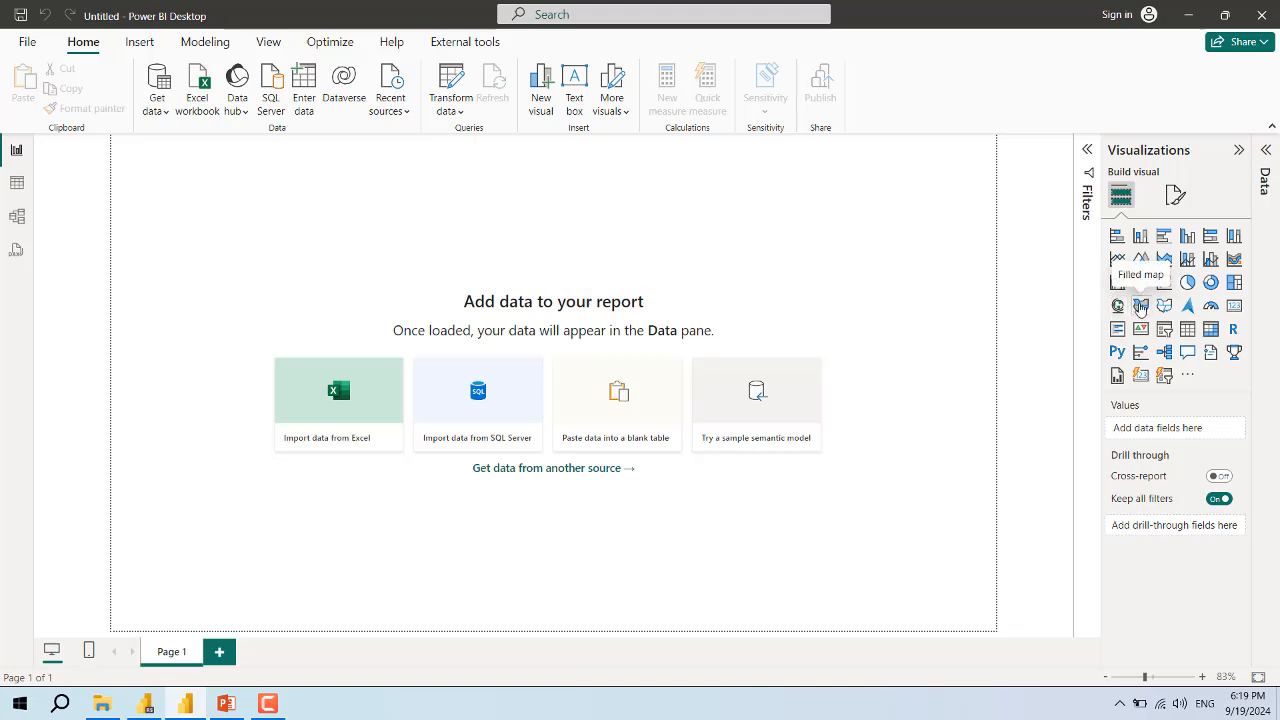
Switch to the Power BI January 2024 report, add an empty filled map, and convert the Sum of Amount by country map to a filled map
{"action": "left_click", "coordinate": [157, 705]}
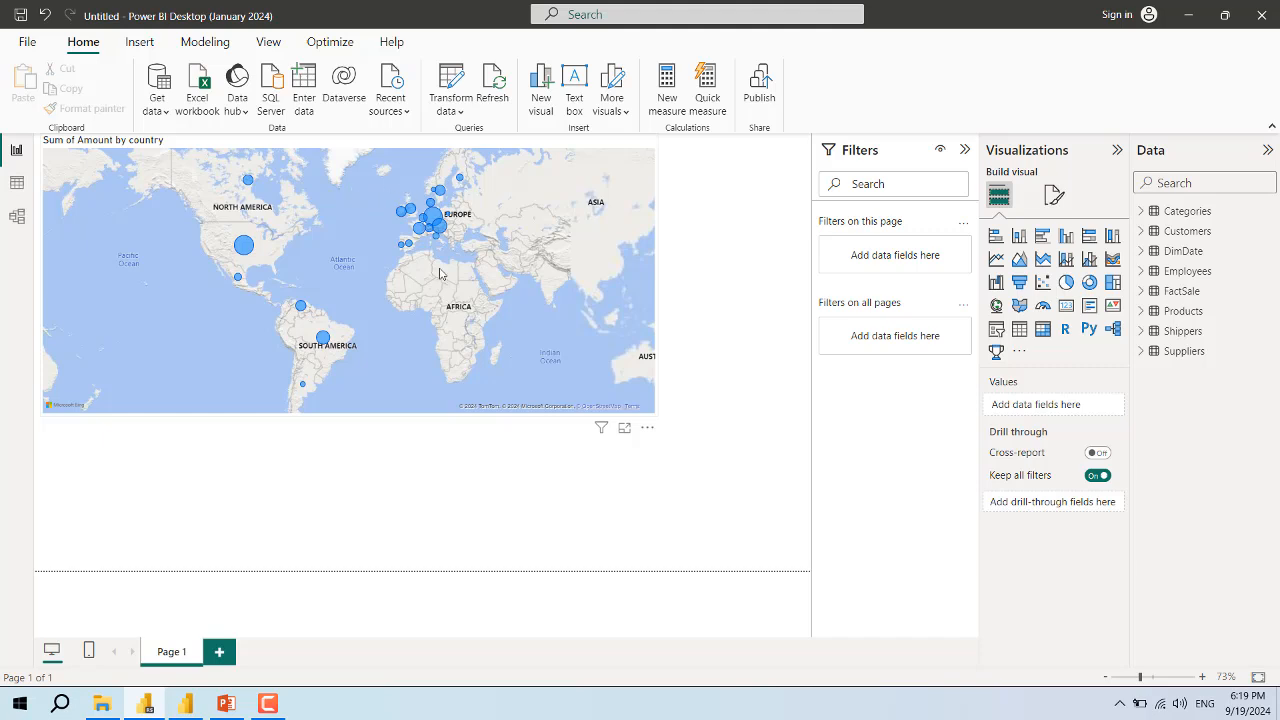
{"action": "left_click", "coordinate": [1021, 310]}
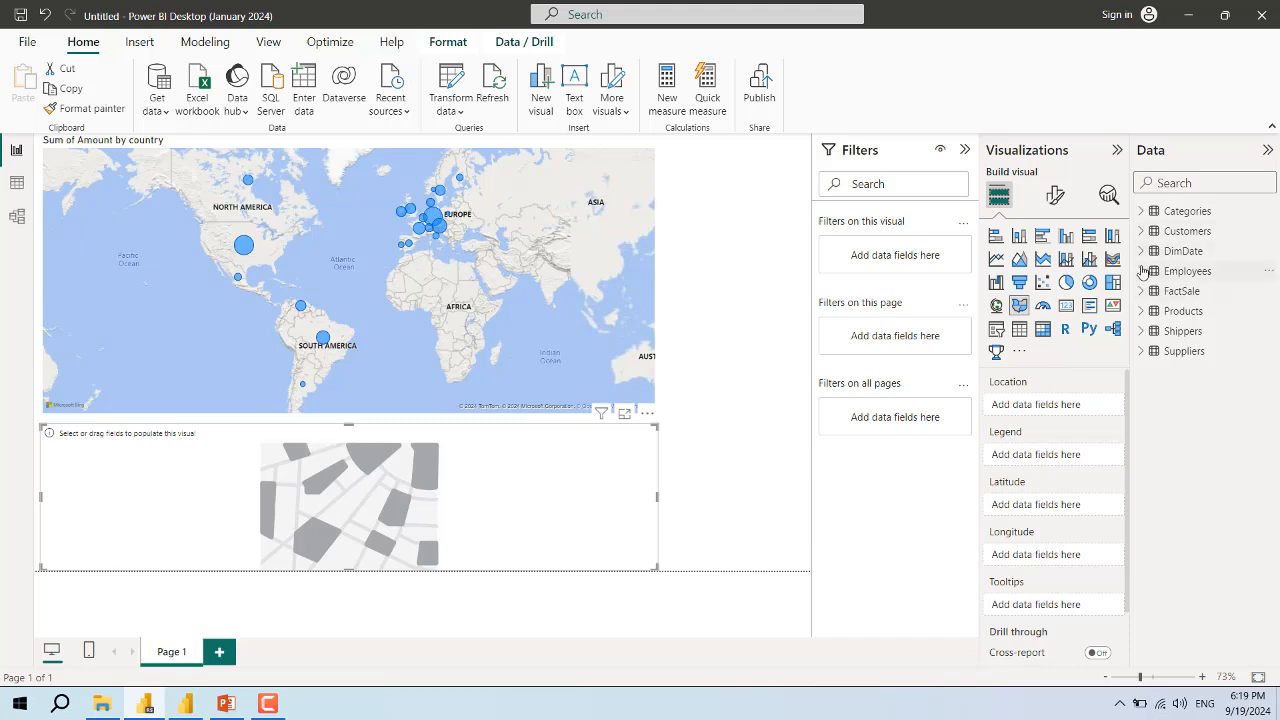
{"action": "left_click", "coordinate": [638, 165]}
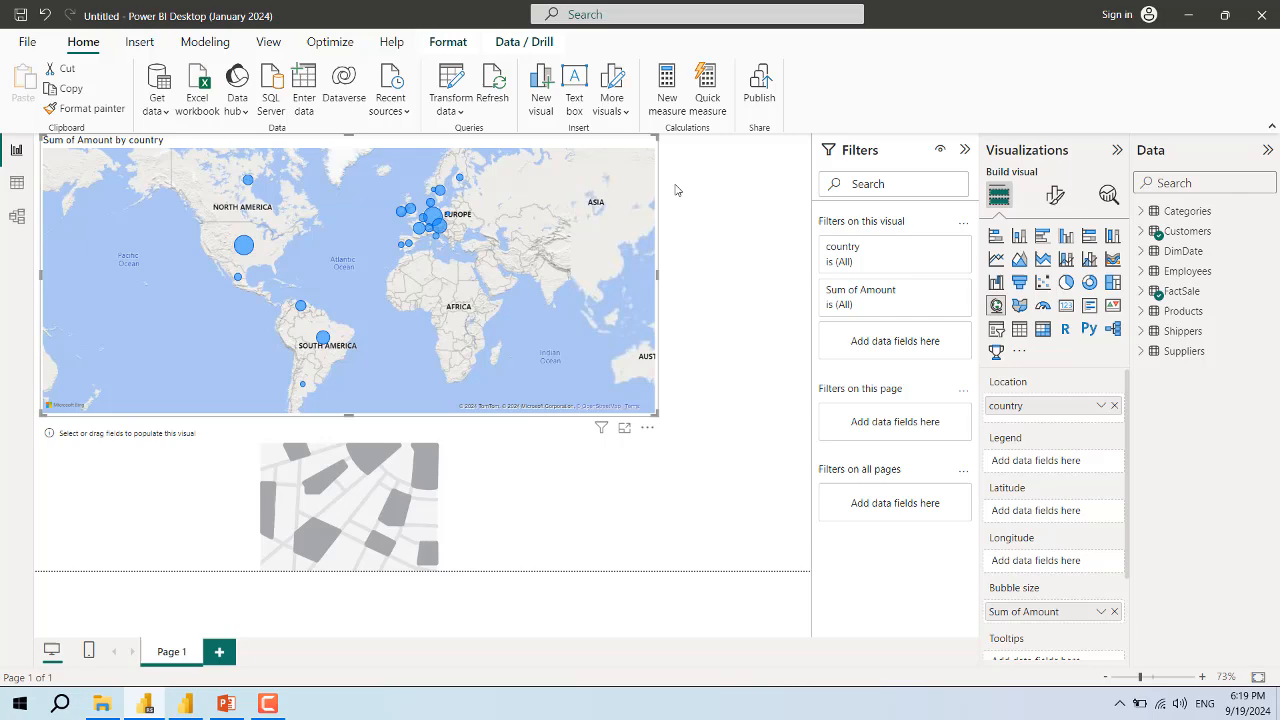
{"action": "left_click", "coordinate": [1021, 308]}
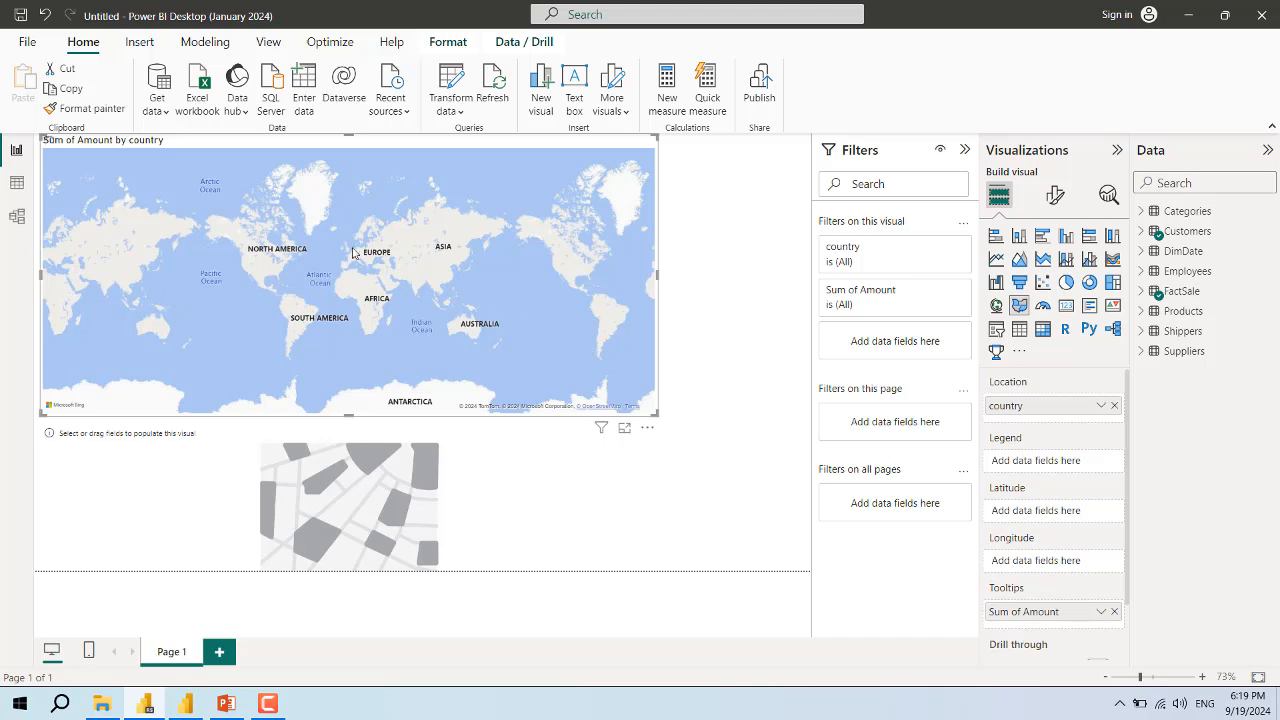
{"action": "scroll", "coordinate": [266, 284], "scroll_direction": "up", "scroll_amount": 2}
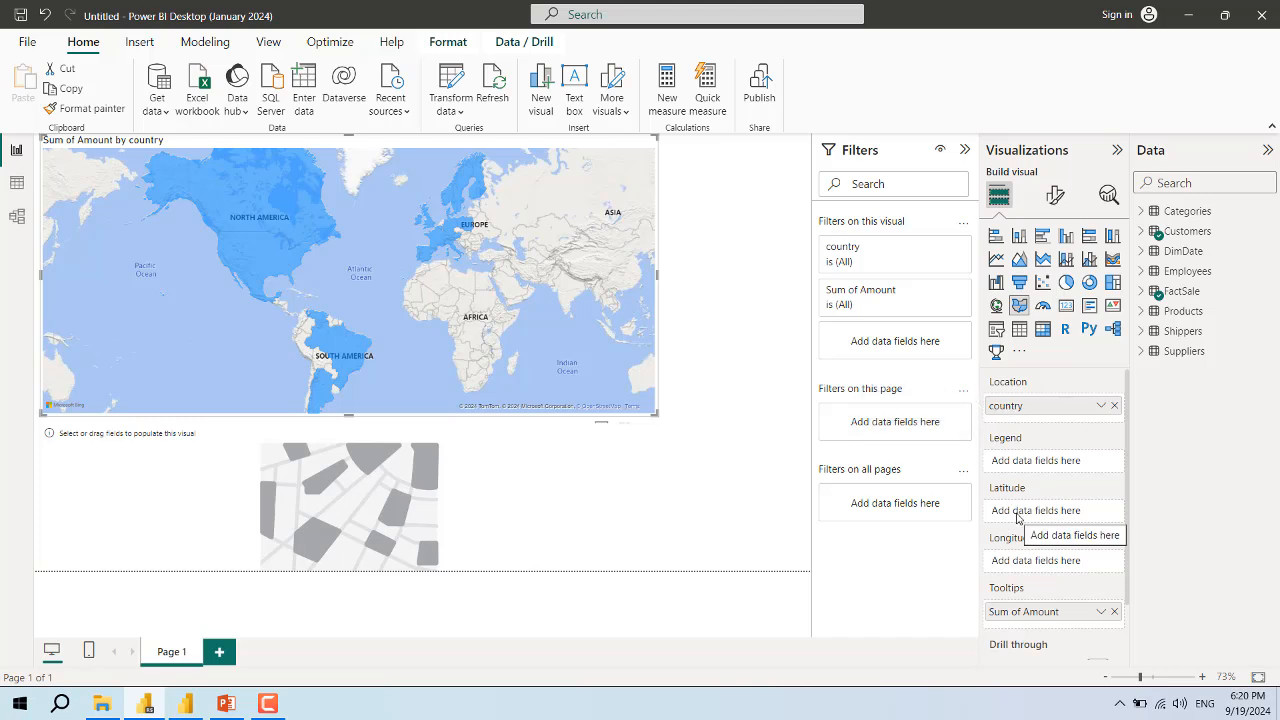
Open IranCities.xls from the Map-IDA folder, examine its city, Latitude and Longitude columns, and close the workbook and folder
{"action": "left_click", "coordinate": [101, 703]}
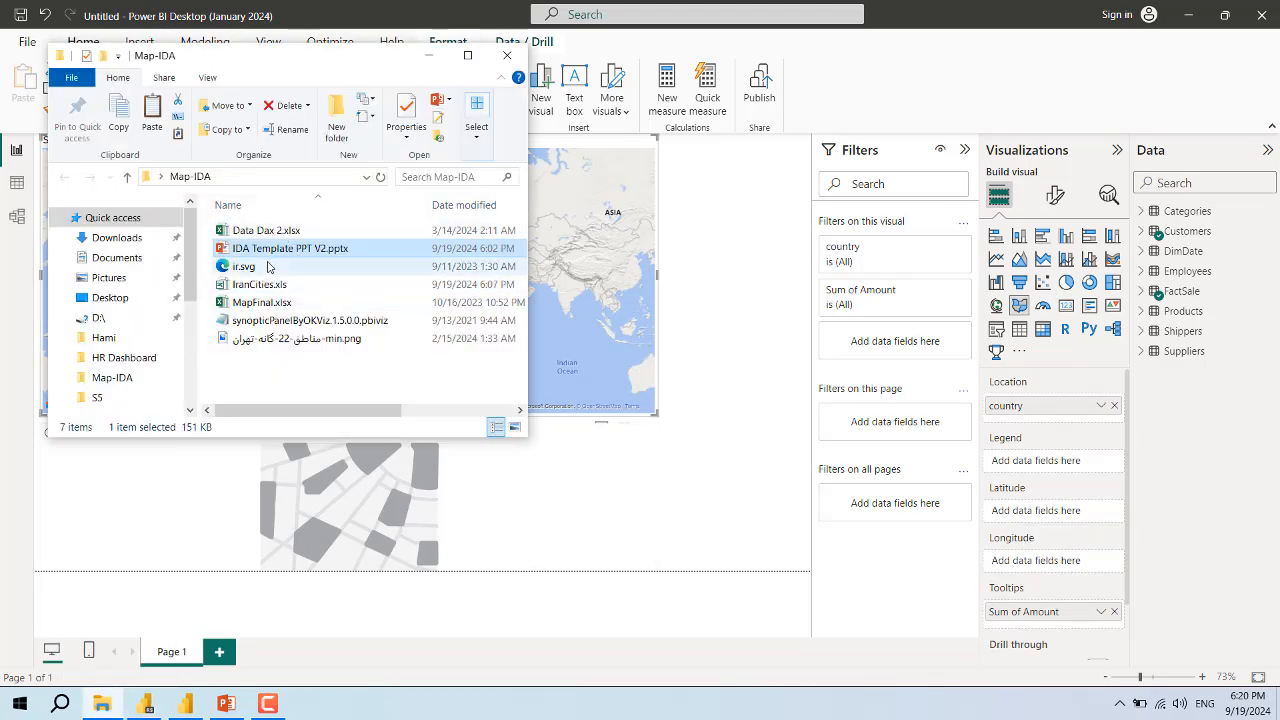
{"action": "double_click", "coordinate": [258, 286]}
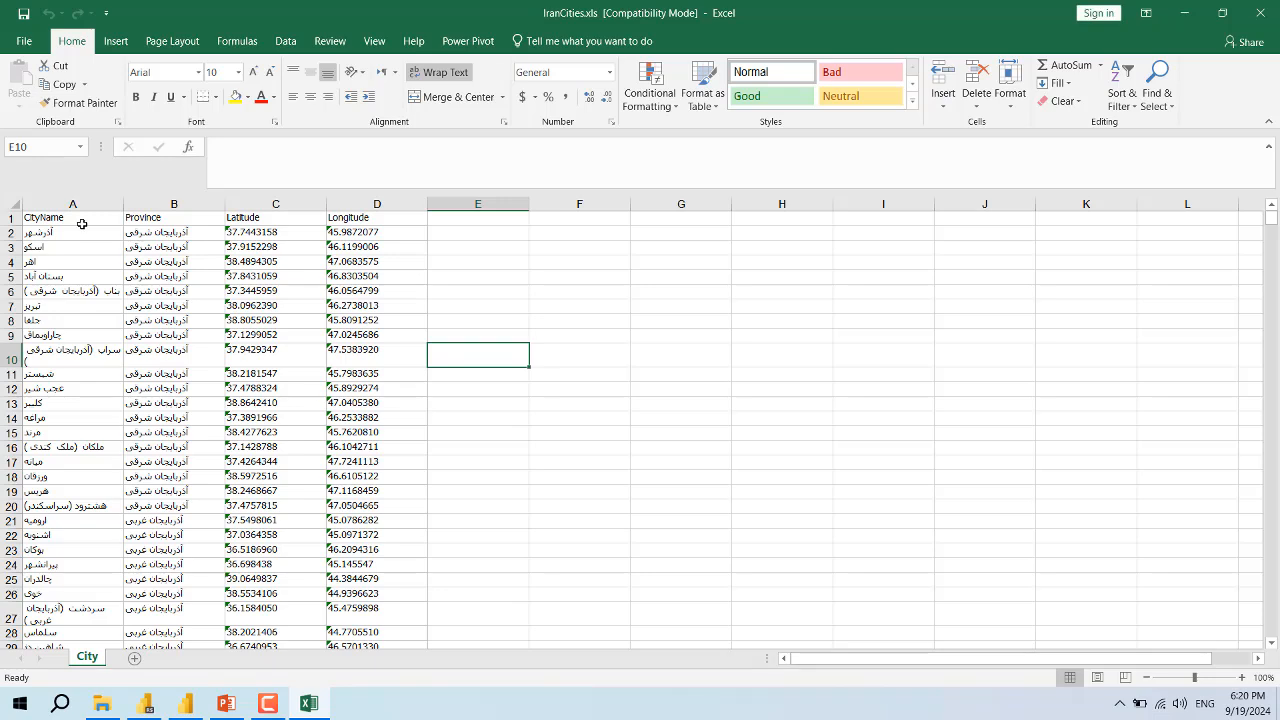
{"action": "left_click", "coordinate": [82, 221]}
{"action": "left_click", "coordinate": [94, 233]}
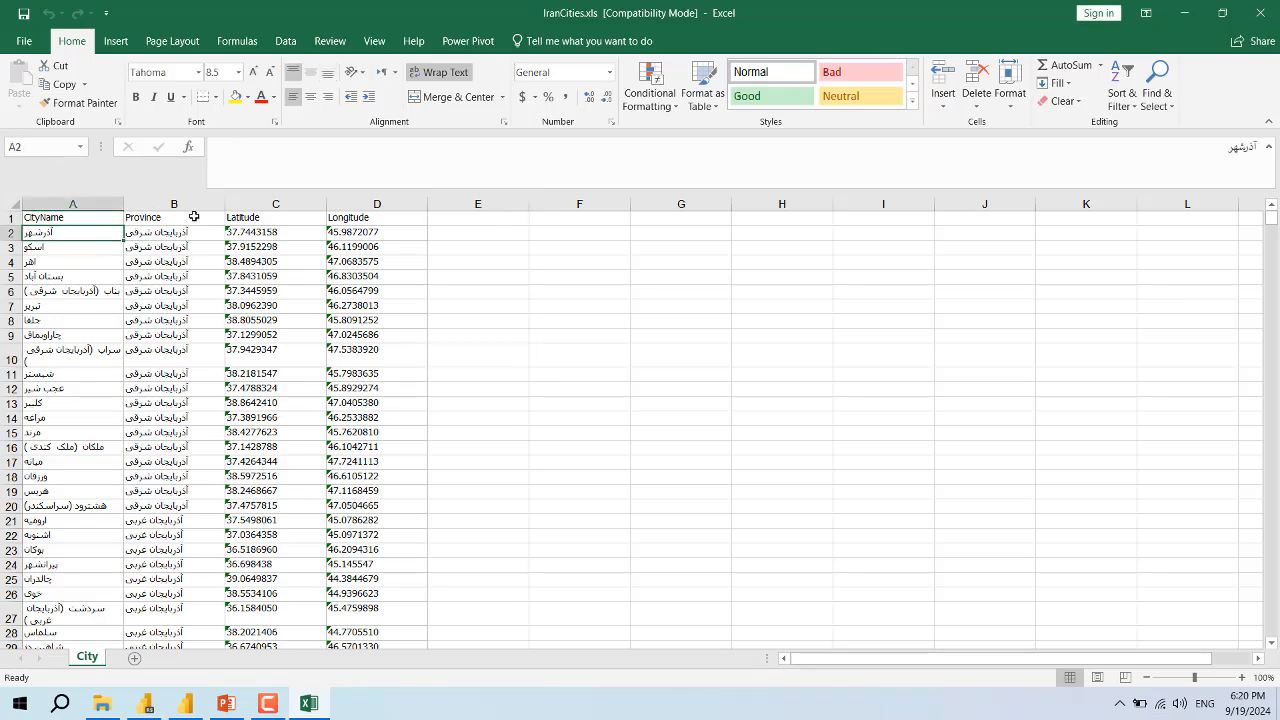
{"action": "left_click", "coordinate": [246, 220]}
{"action": "left_click", "coordinate": [343, 216]}
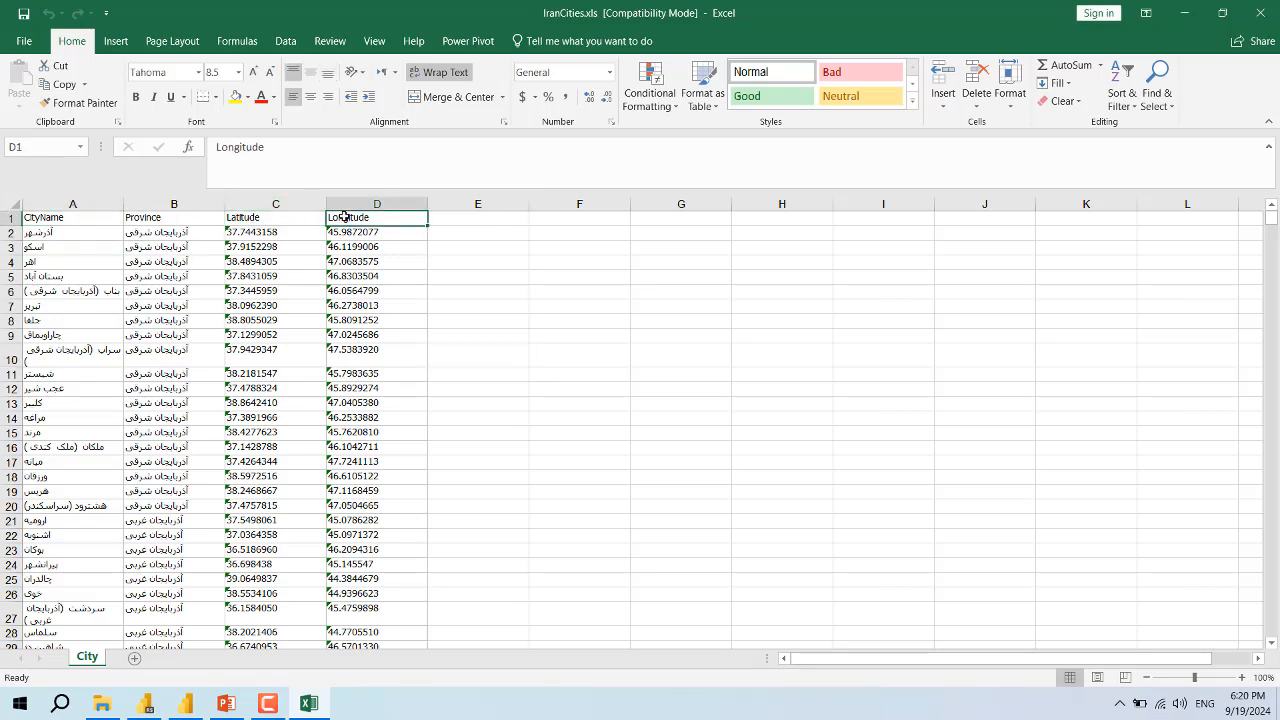
{"action": "left_click", "coordinate": [1256, 13]}
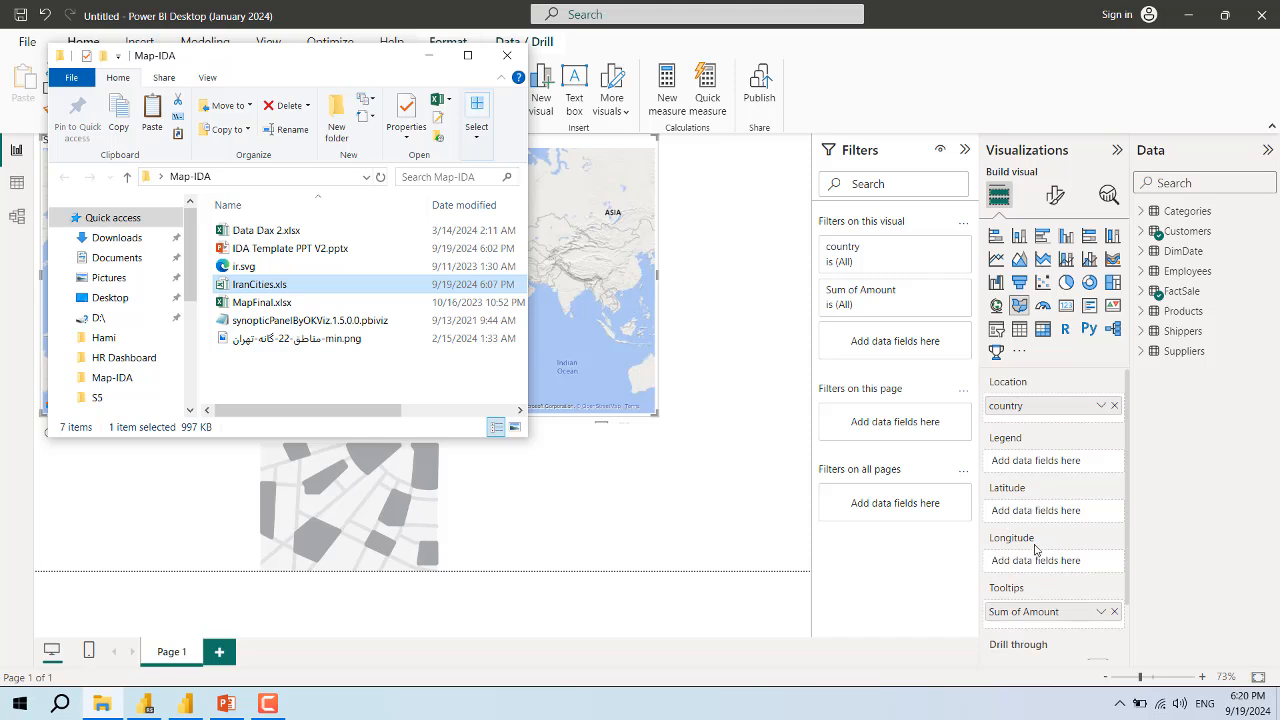
{"action": "left_click", "coordinate": [507, 55]}
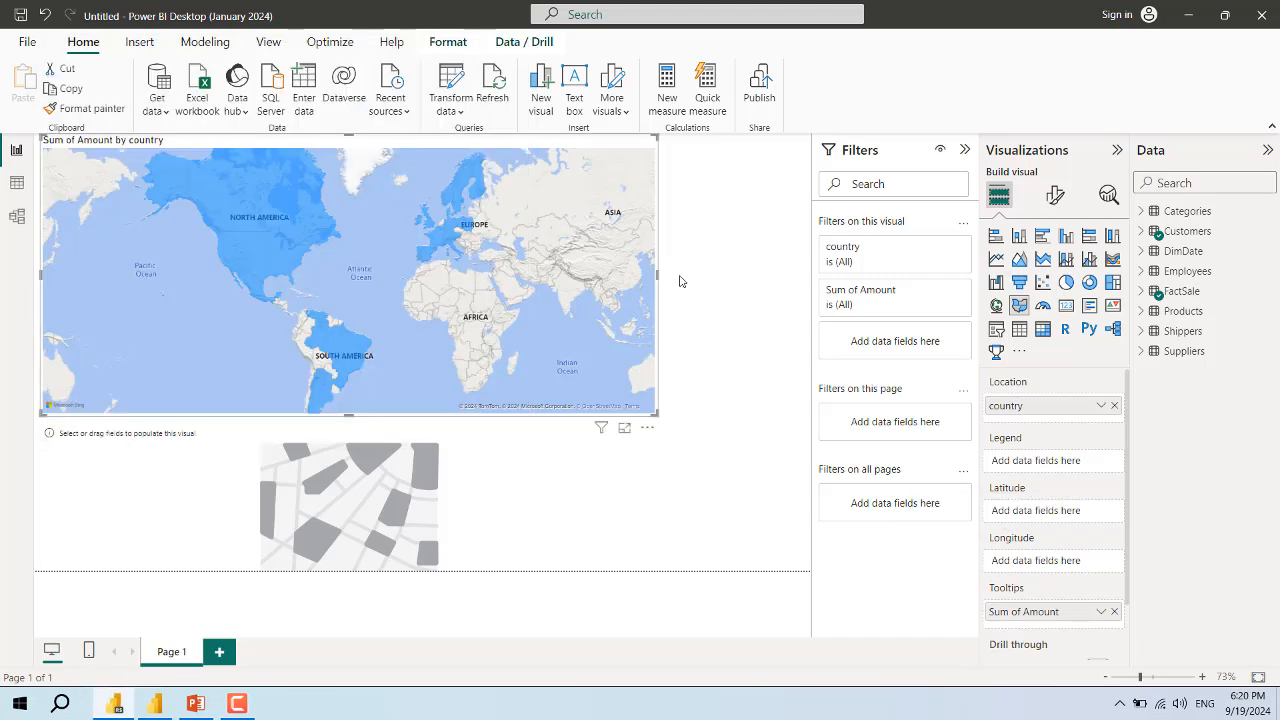
{"action": "left_click", "coordinate": [694, 291]}
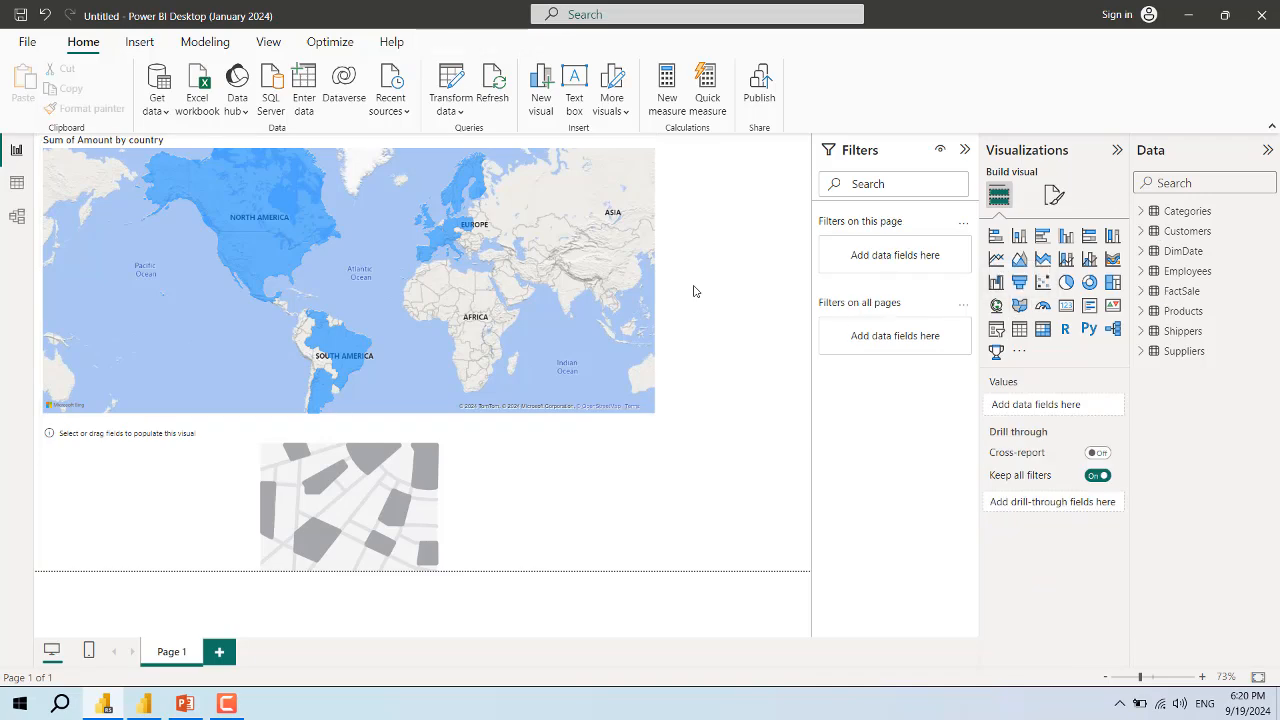
{"action": "left_click", "coordinate": [648, 356]}
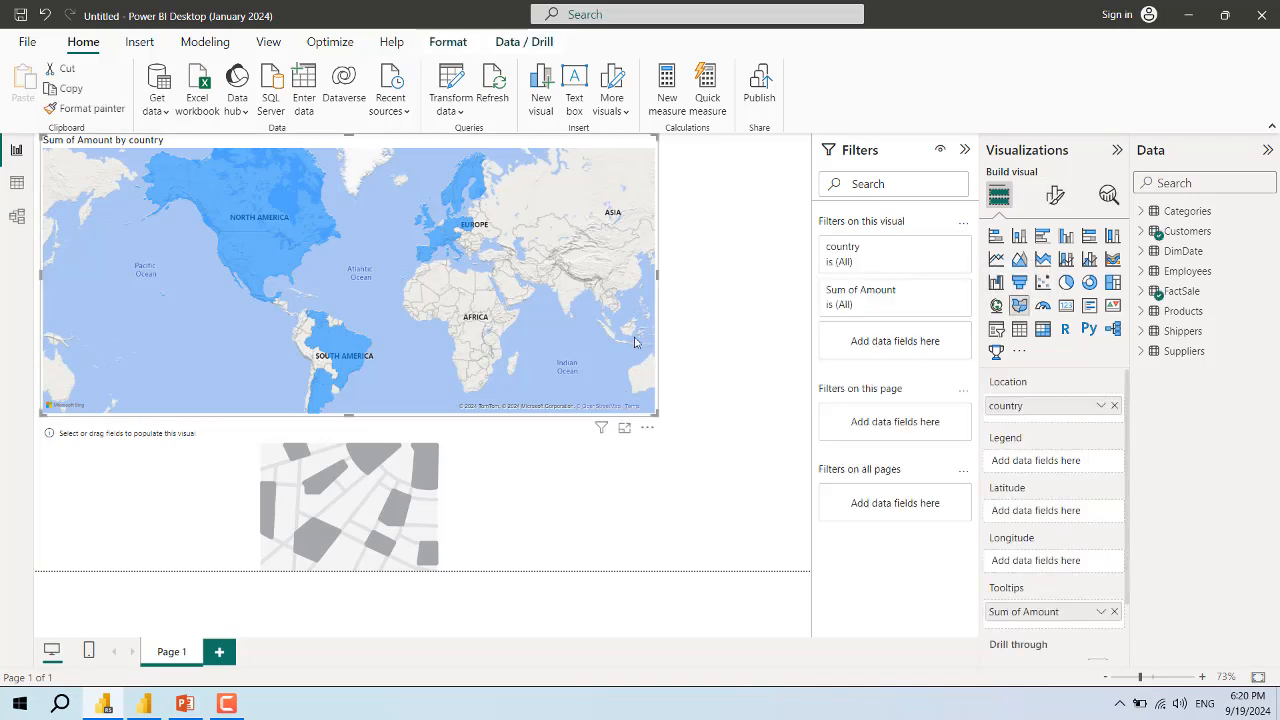
Switch to the empty untitled Power BI Desktop report, add a shape map visual to the page, and check its format options
{"action": "left_click", "coordinate": [147, 703]}
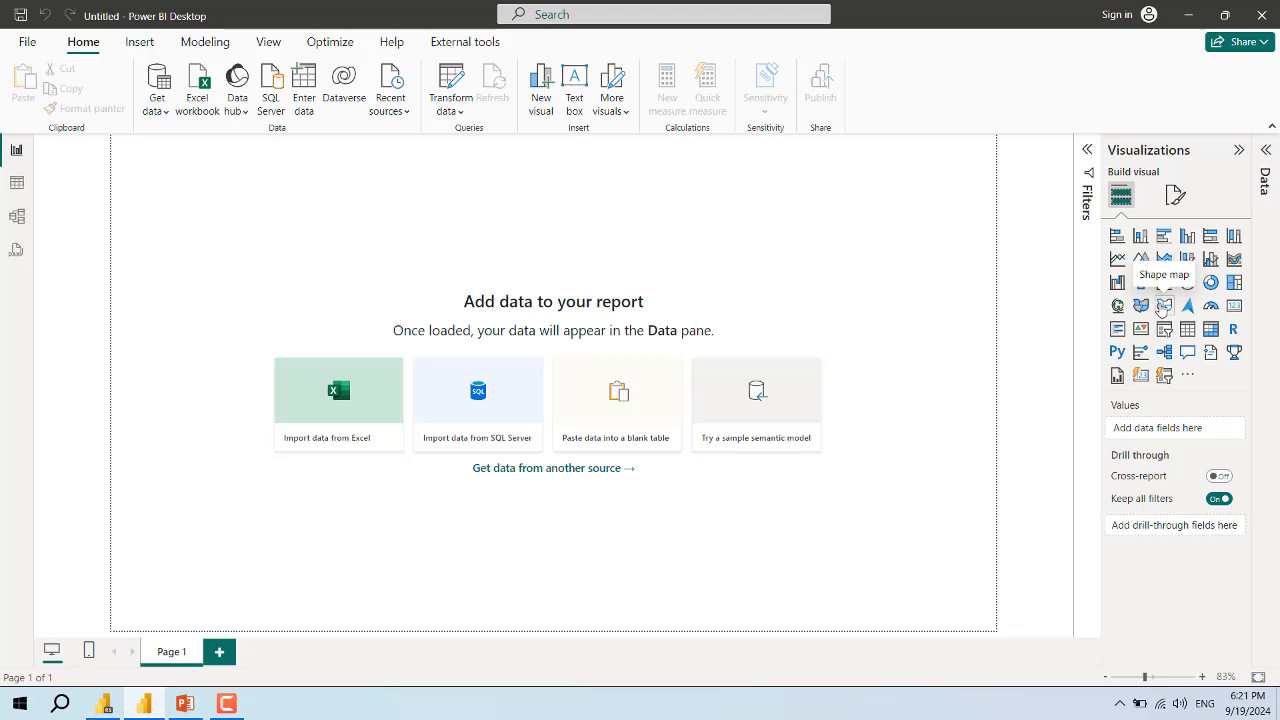
{"action": "left_click", "coordinate": [1161, 310]}
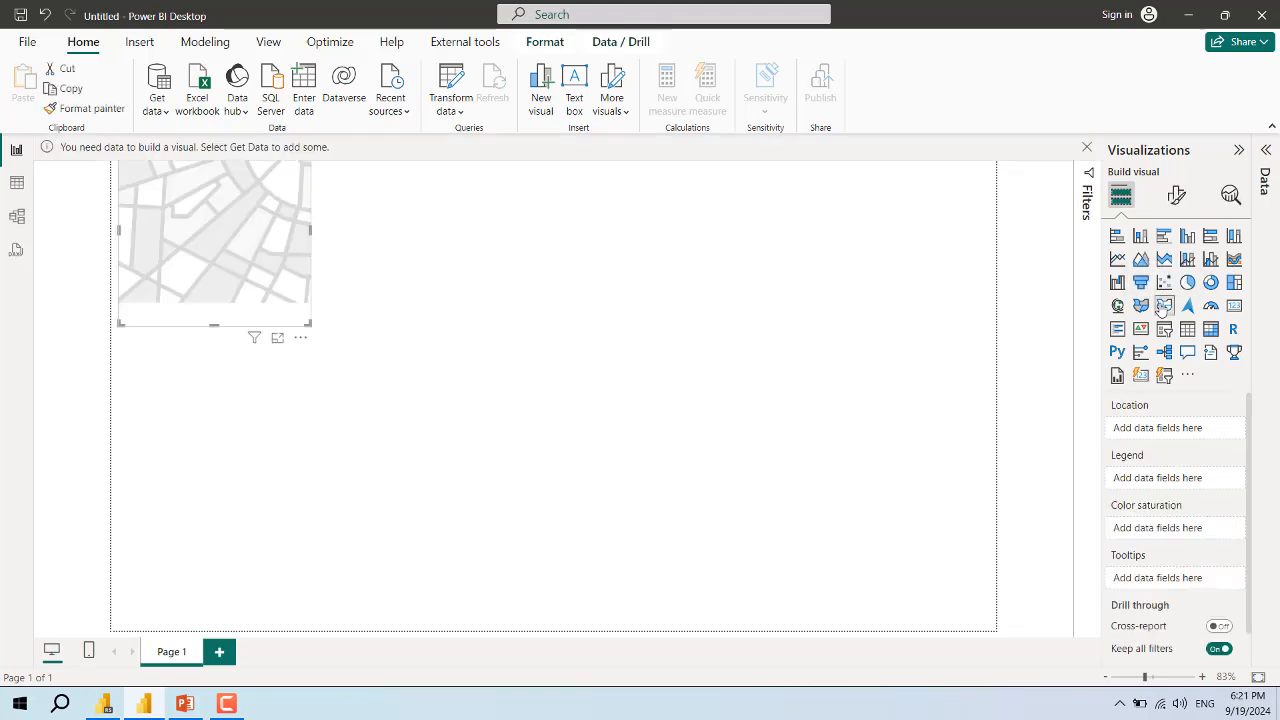
{"action": "left_click", "coordinate": [1176, 198]}
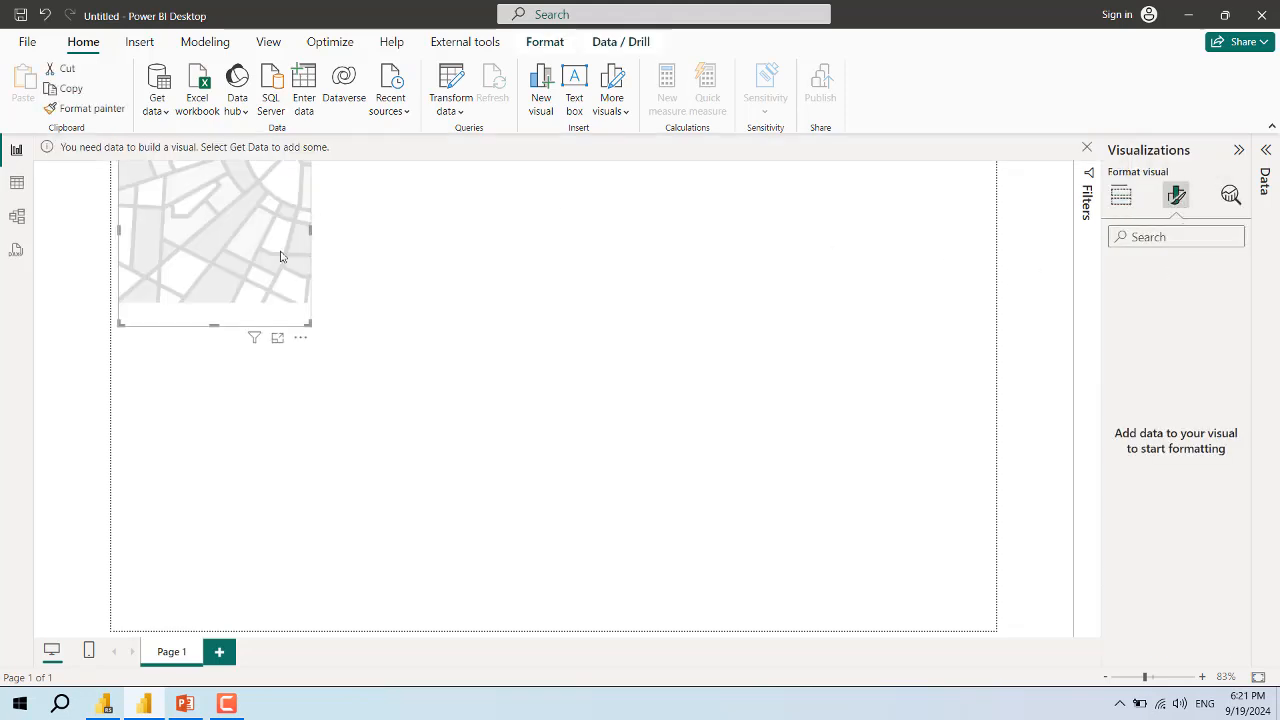
{"action": "left_click", "coordinate": [1121, 195]}
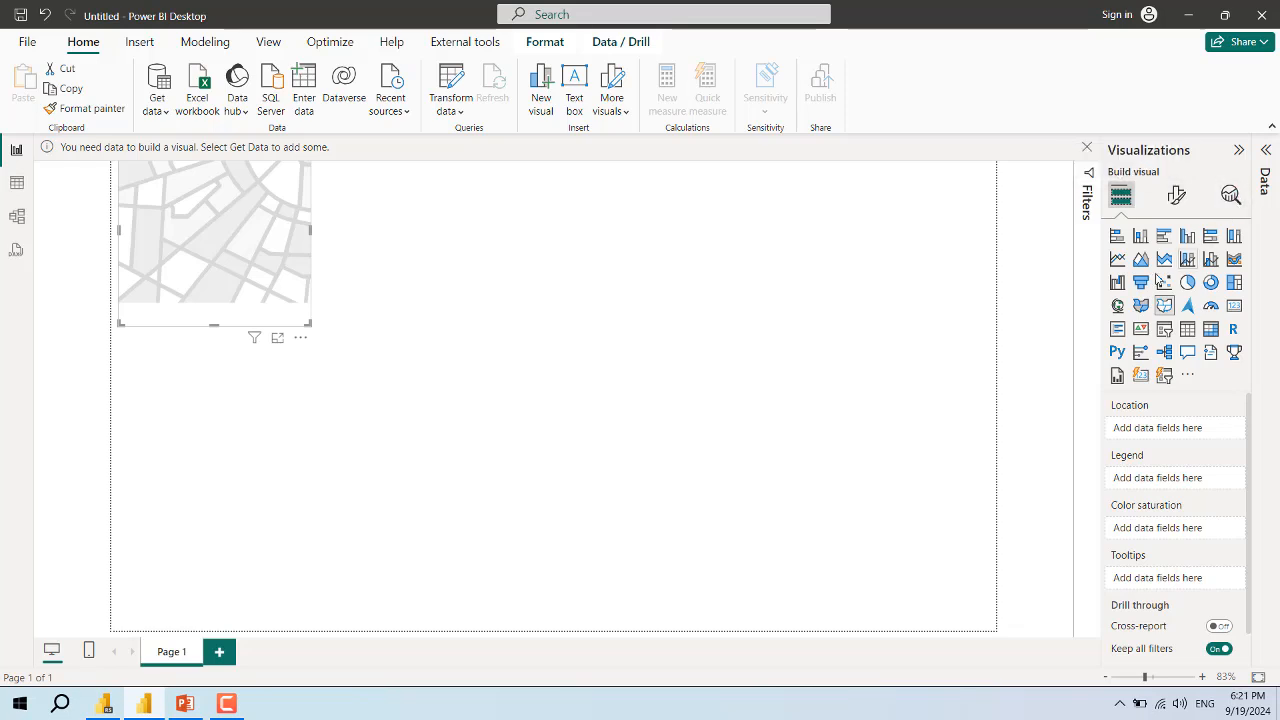
{"action": "left_click", "coordinate": [1180, 205]}
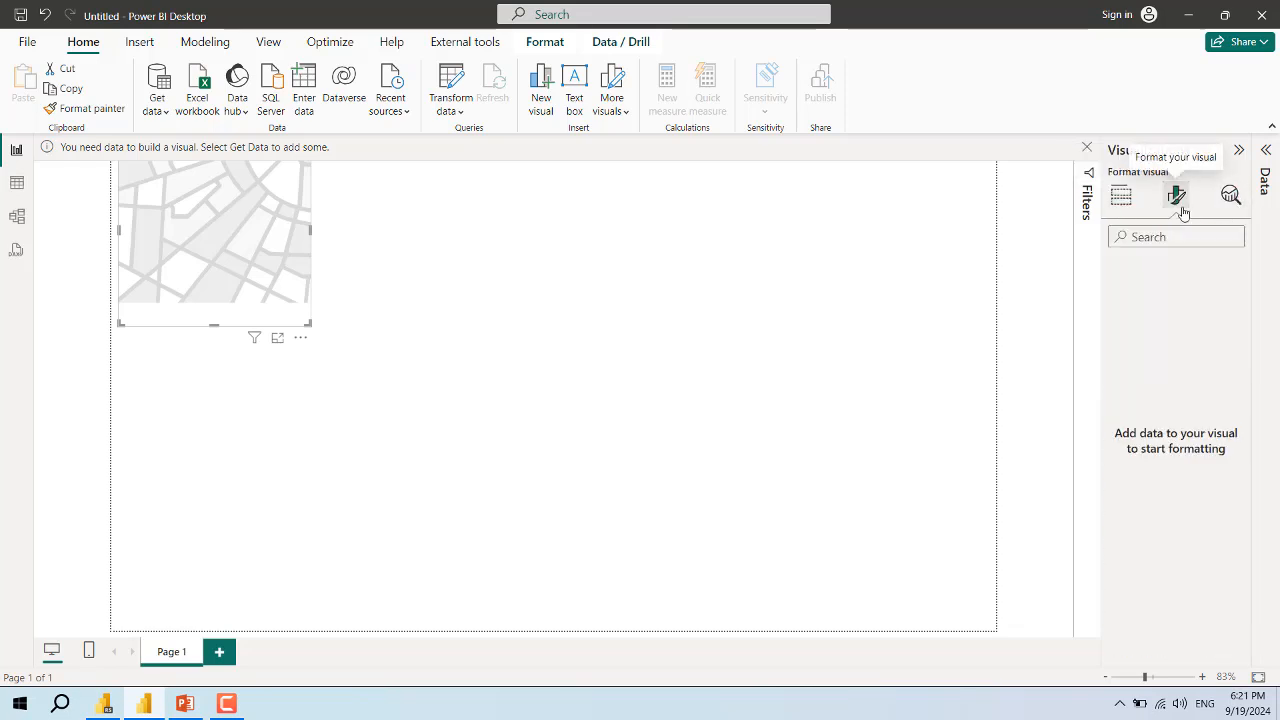
Load the Categories, Customers, DimDate, Employees, FactSale, Products, Shippers and Suppliers tables from the Excel workbook Data Dax 2.xlsx
{"action": "left_click", "coordinate": [1262, 190]}
{"action": "left_click", "coordinate": [196, 85]}
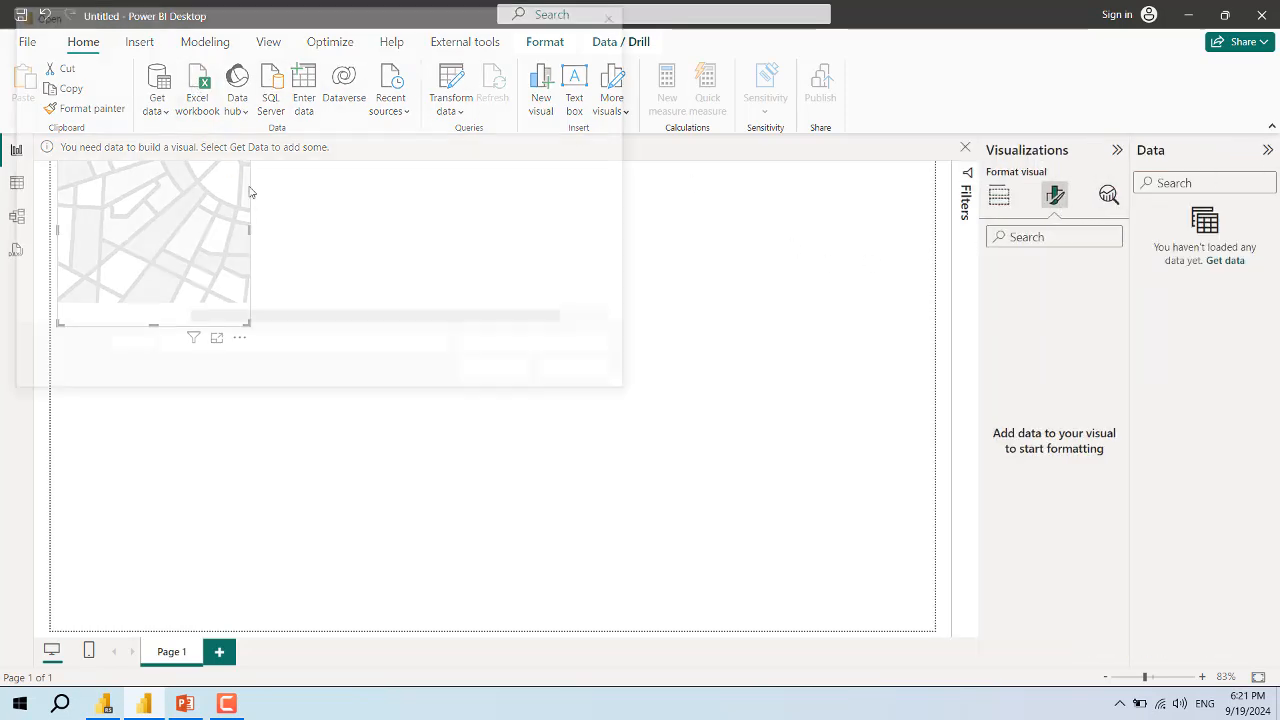
{"action": "double_click", "coordinate": [233, 122]}
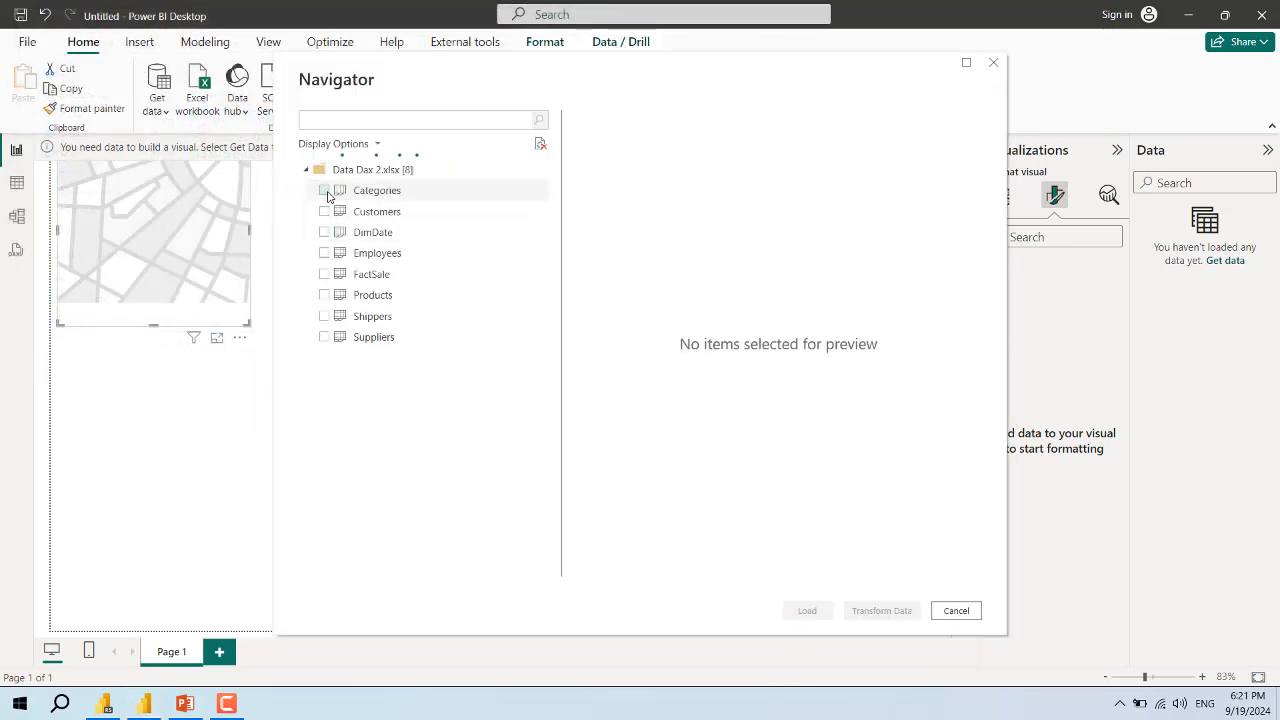
{"action": "left_click", "coordinate": [324, 191]}
{"action": "left_click", "coordinate": [324, 211]}
{"action": "left_click", "coordinate": [326, 232]}
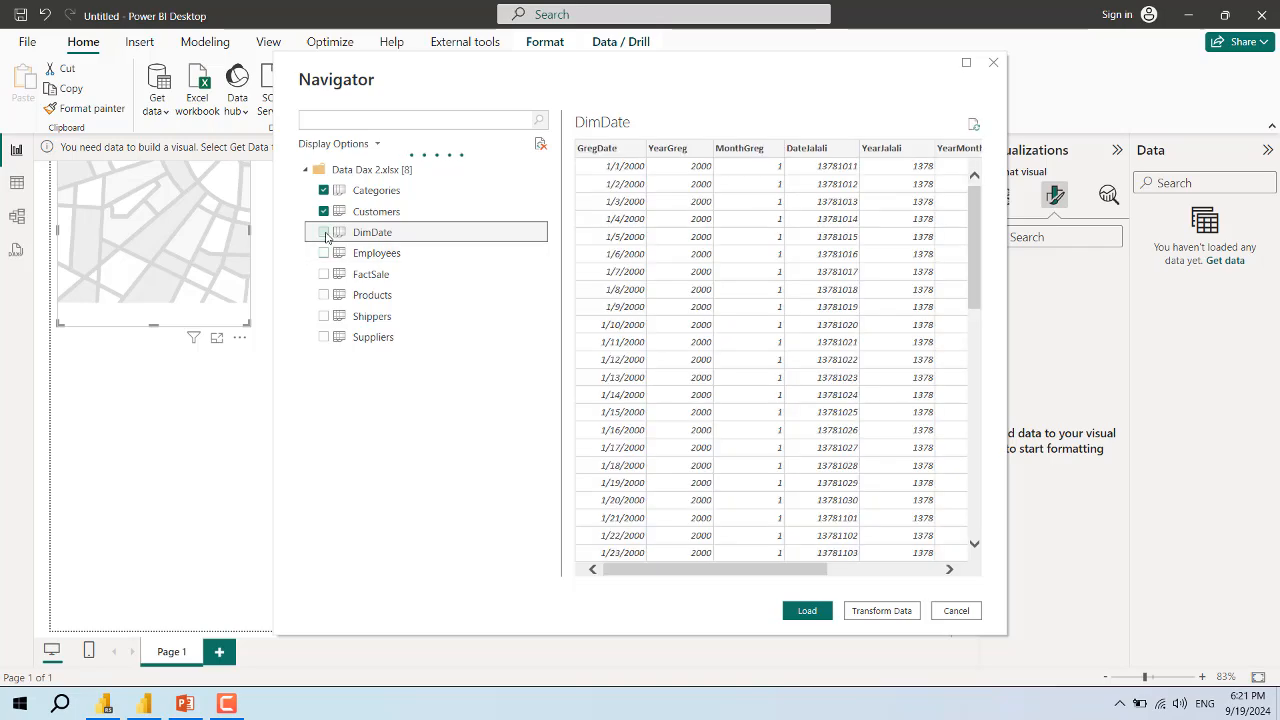
{"action": "left_click", "coordinate": [324, 253]}
{"action": "left_click", "coordinate": [324, 274]}
{"action": "left_click", "coordinate": [325, 295]}
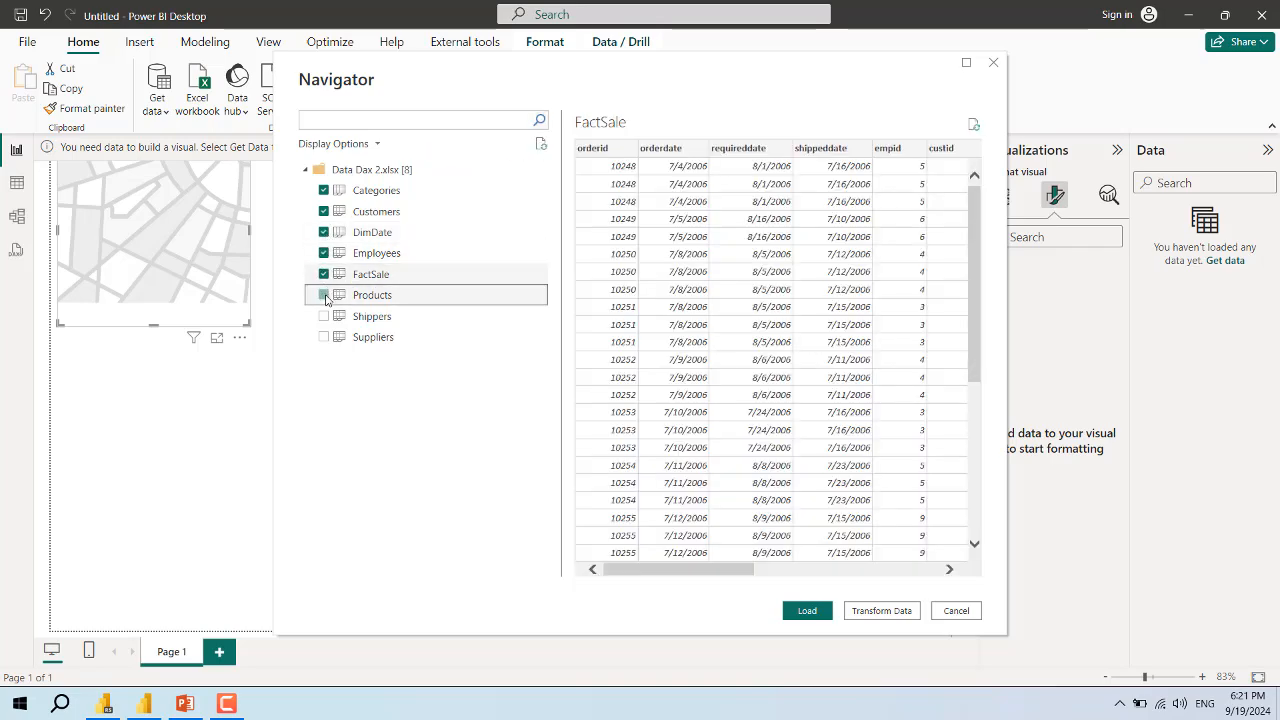
{"action": "left_click", "coordinate": [324, 316]}
{"action": "left_click", "coordinate": [324, 337]}
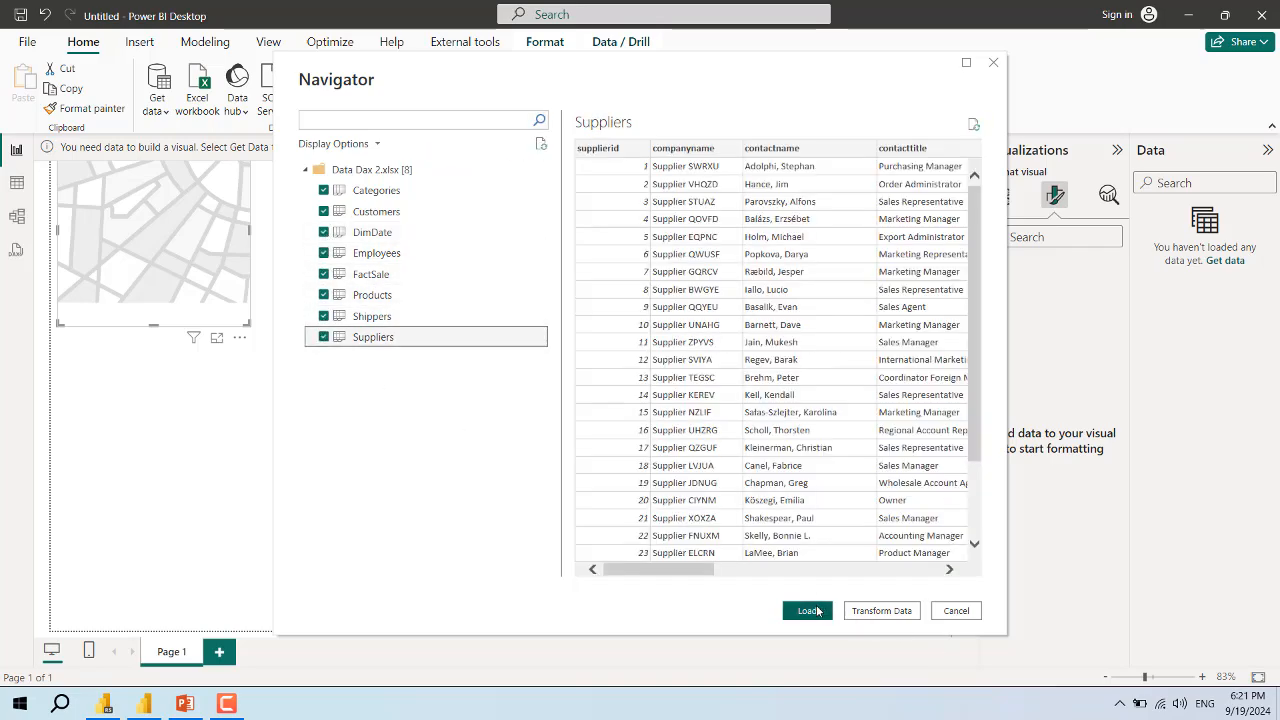
{"action": "left_click", "coordinate": [809, 611]}
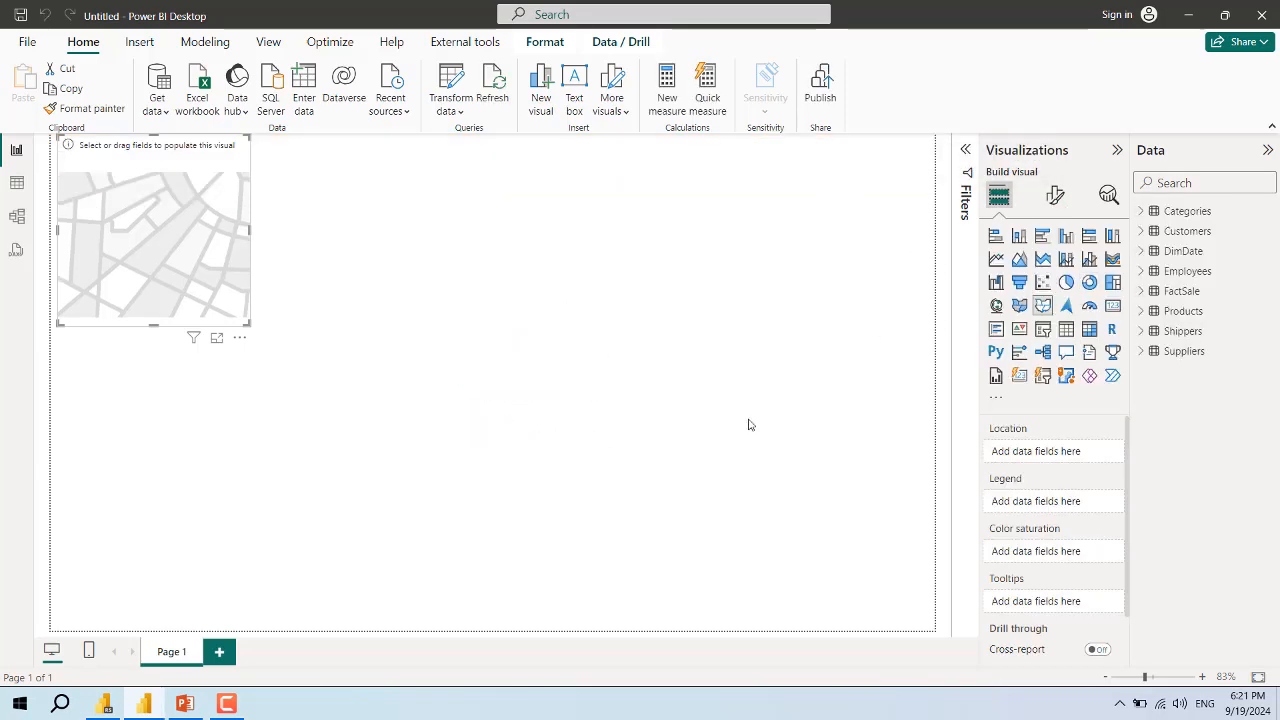
Add the Amount field from the FactSale table to the shape map as its color saturation
{"action": "left_click", "coordinate": [1141, 291]}
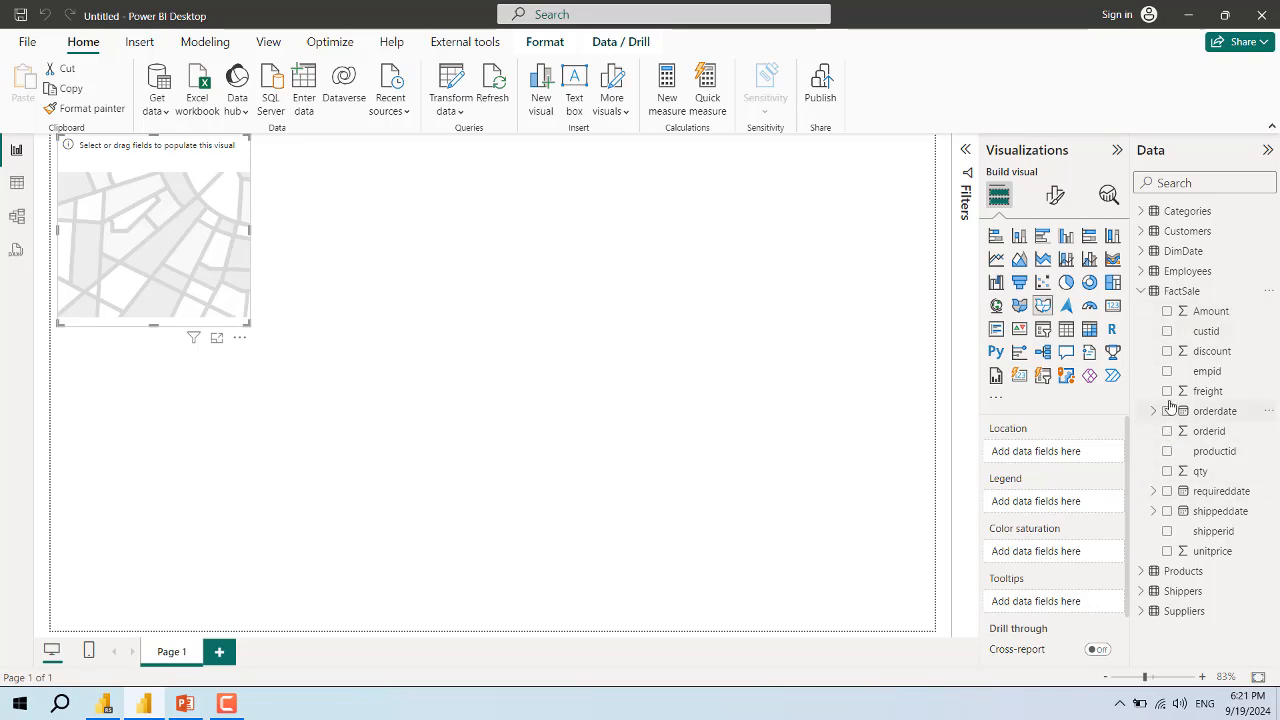
{"action": "left_click", "coordinate": [1166, 312]}
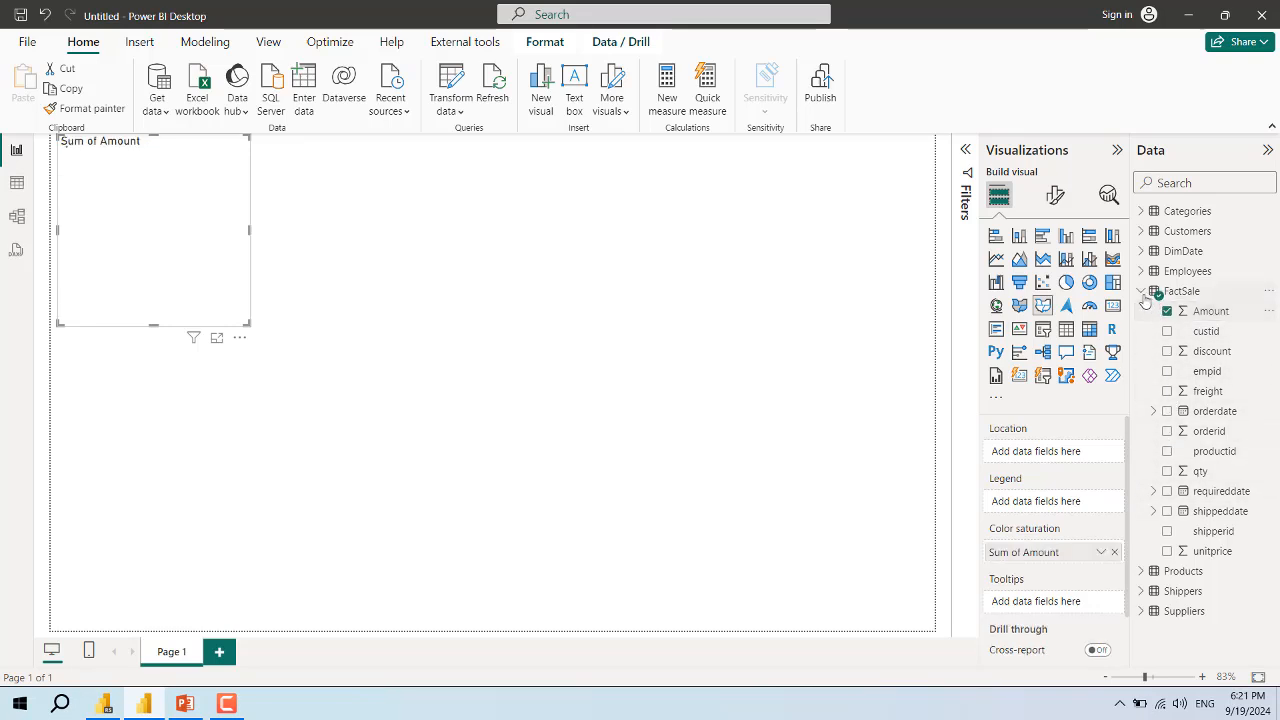
{"action": "left_click", "coordinate": [1141, 291]}
Set the shape map's map type to Custom map and browse for a map file to add
{"action": "left_click", "coordinate": [1056, 195]}
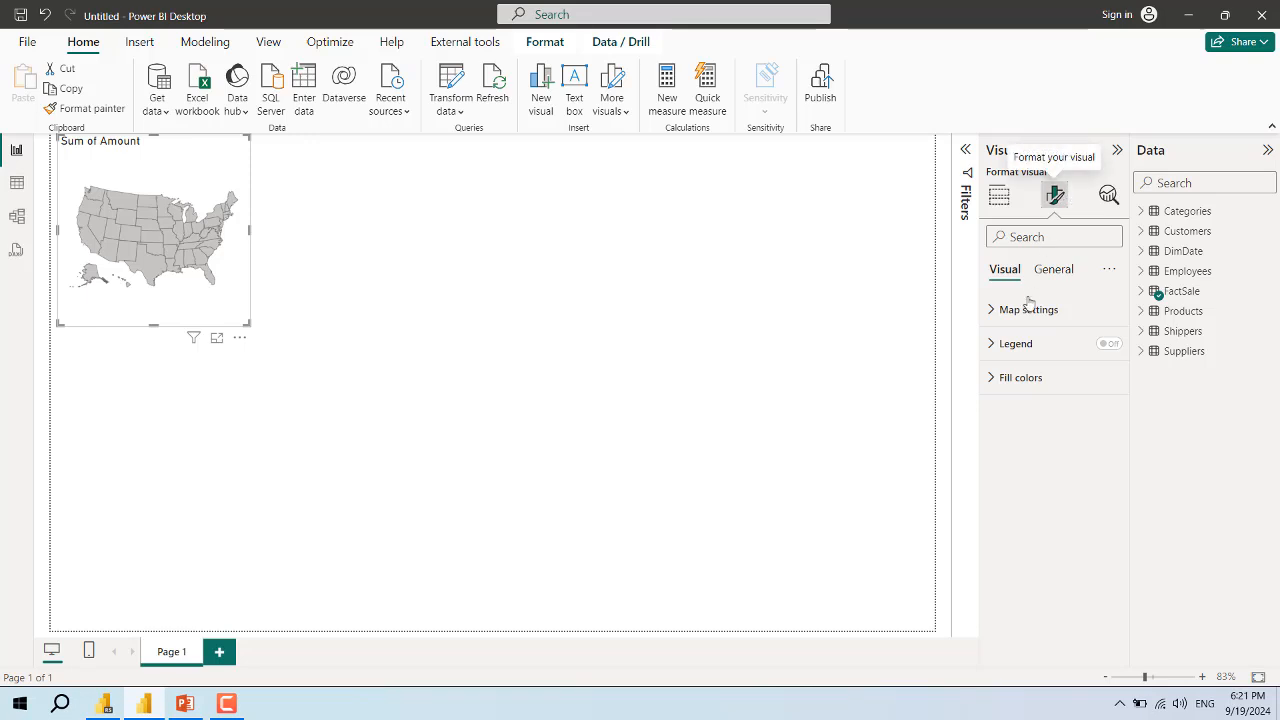
{"action": "left_click", "coordinate": [1000, 311]}
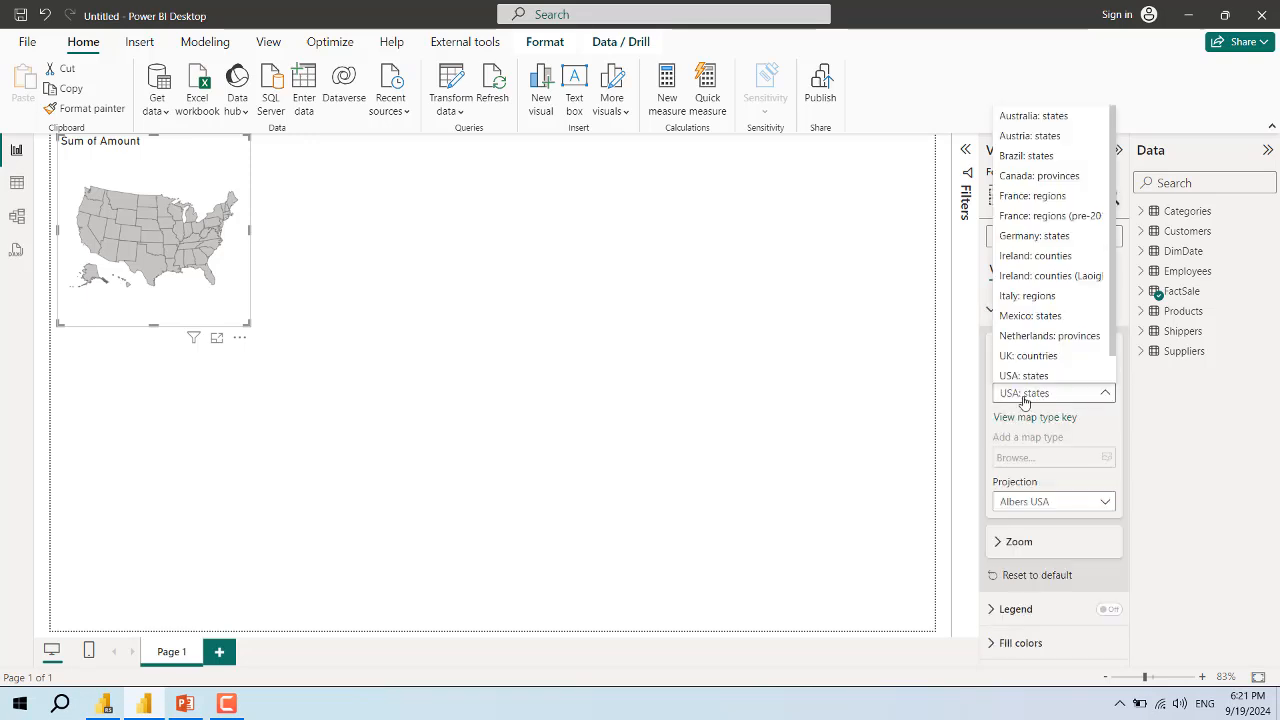
{"action": "left_click", "coordinate": [1047, 389]}
{"action": "scroll", "coordinate": [1028, 225], "scroll_direction": "down", "scroll_amount": 1}
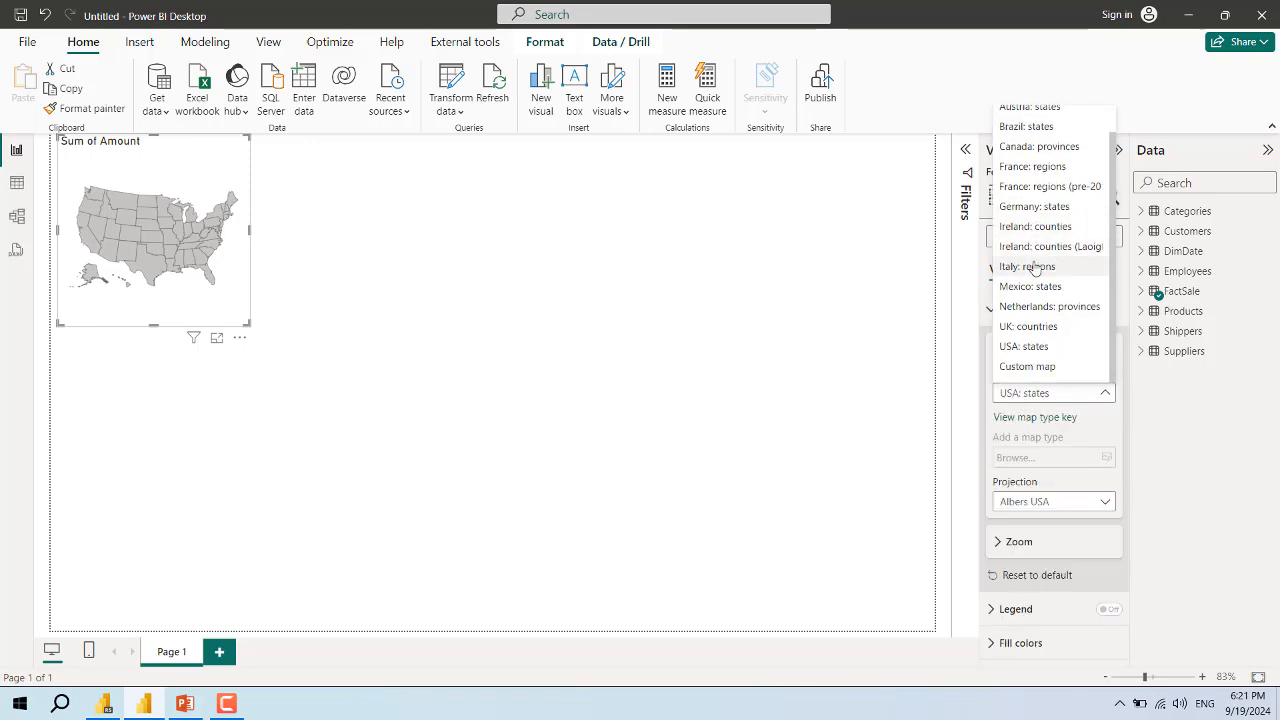
{"action": "left_click", "coordinate": [1030, 367]}
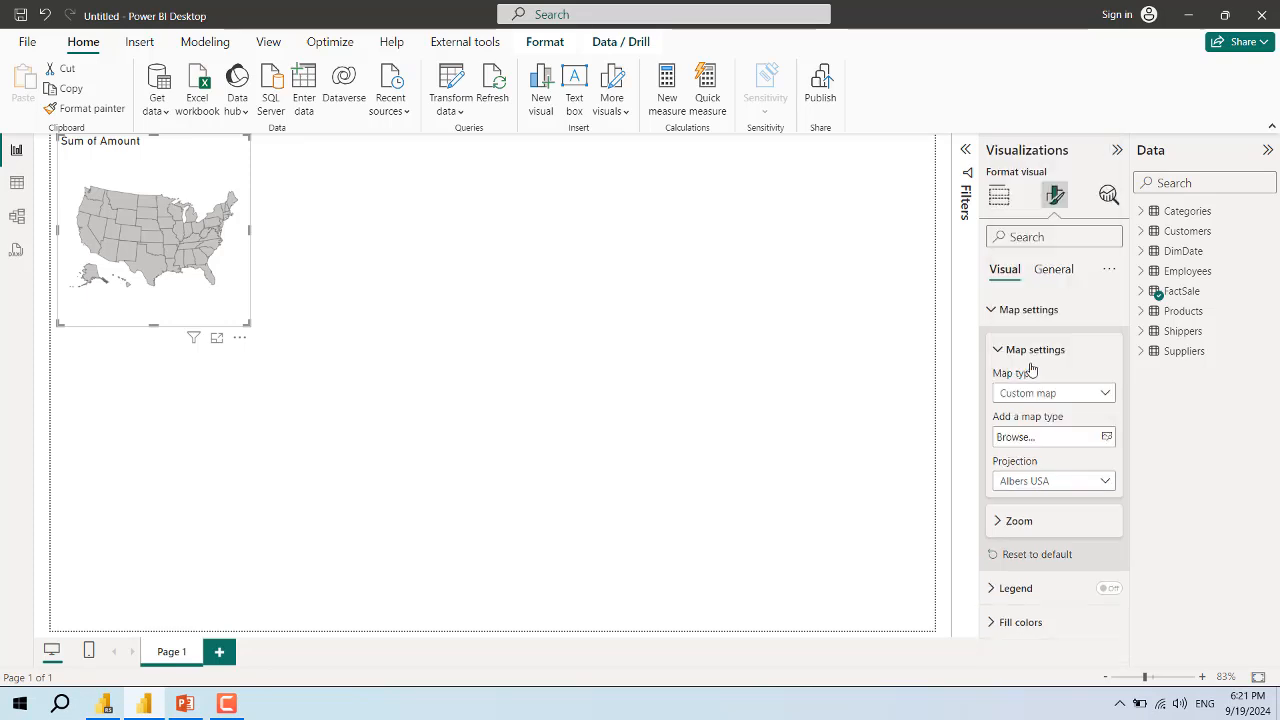
{"action": "left_click", "coordinate": [1110, 439]}
{"action": "left_click", "coordinate": [603, 375]}
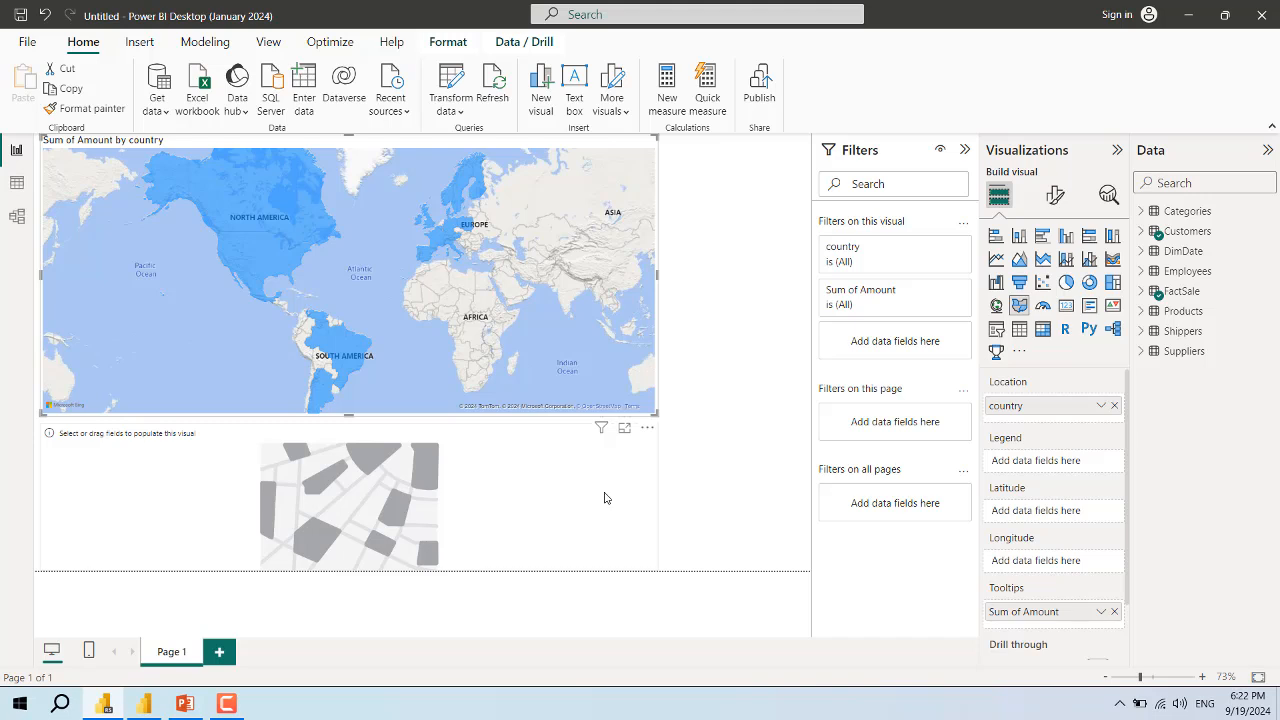
Close both untitled Power BI Desktop reports without saving their changes
{"action": "left_click", "coordinate": [604, 497]}
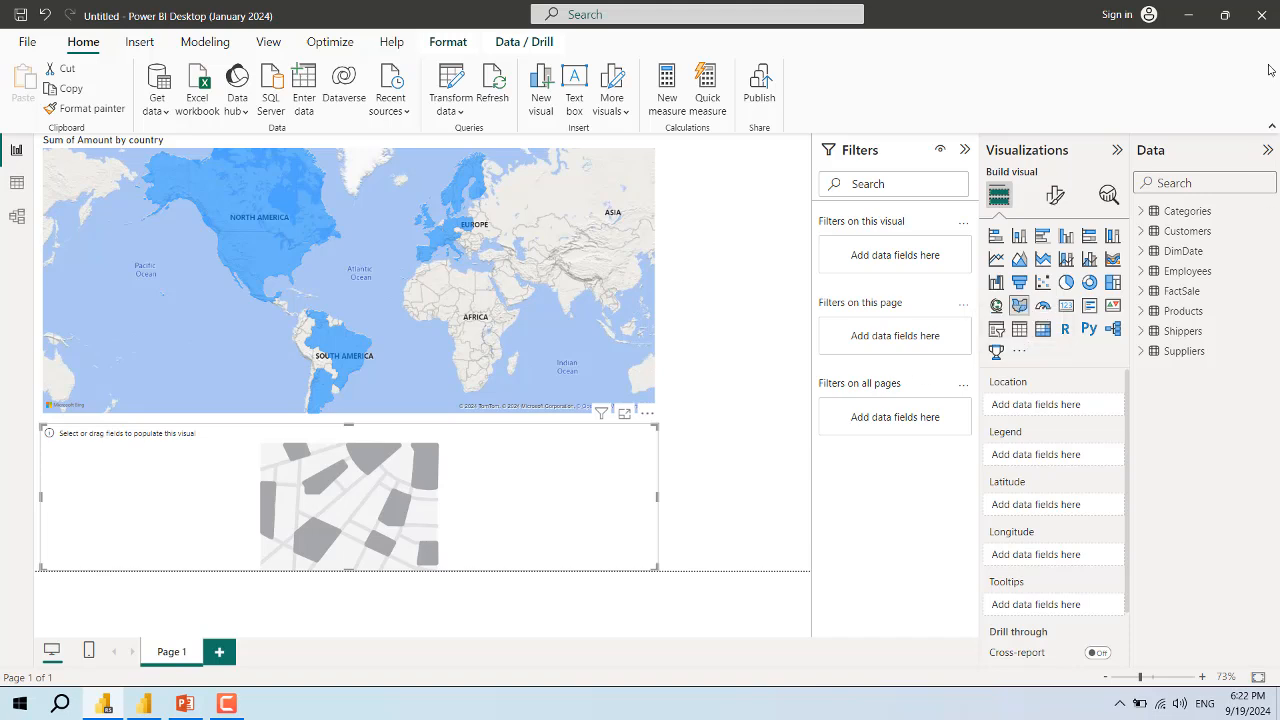
{"action": "left_click", "coordinate": [1262, 14]}
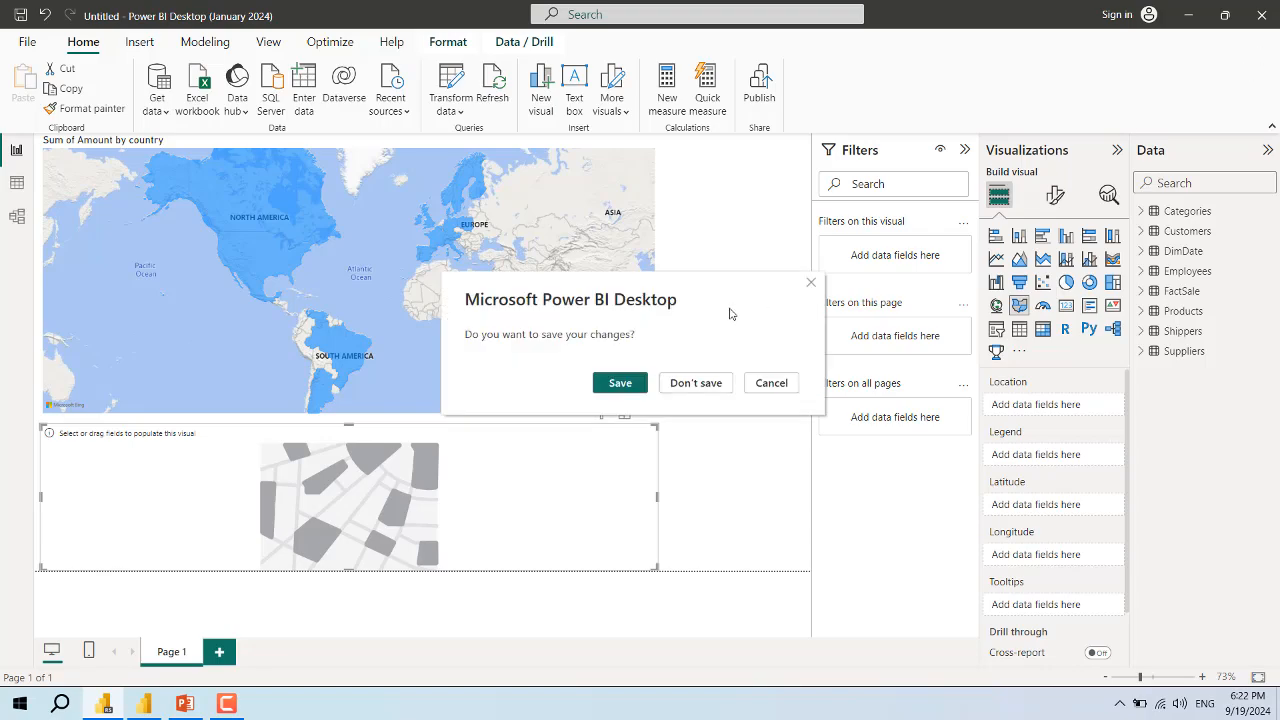
{"action": "left_click", "coordinate": [695, 383]}
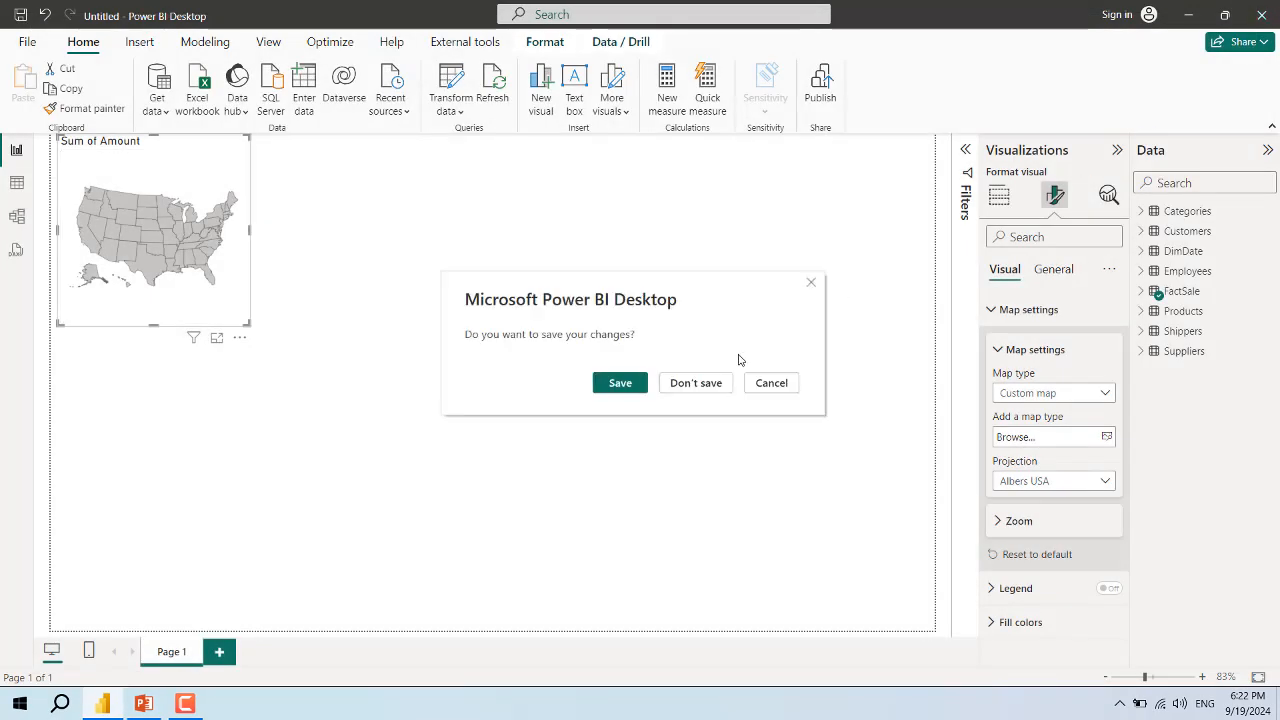
{"action": "left_click", "coordinate": [690, 383]}
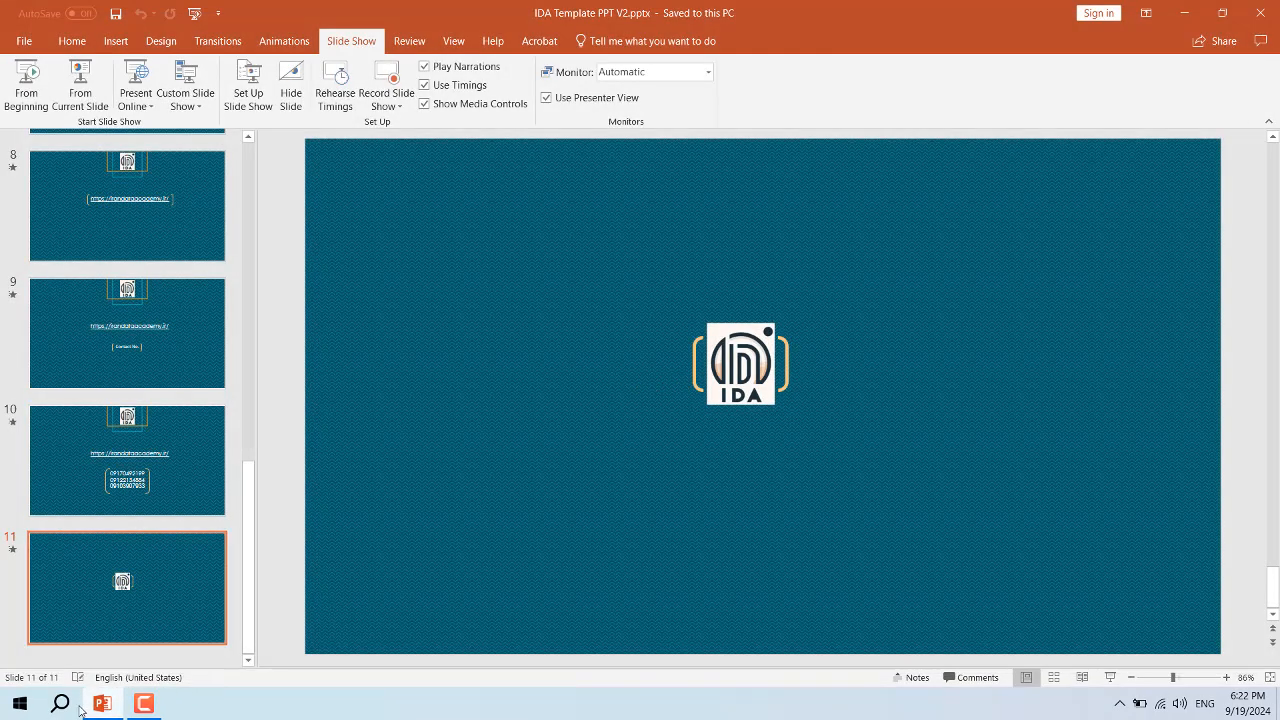
Launch Power BI Desktop (January 2024) and dismiss its welcome screen to start with a blank report
{"action": "left_click", "coordinate": [26, 714]}
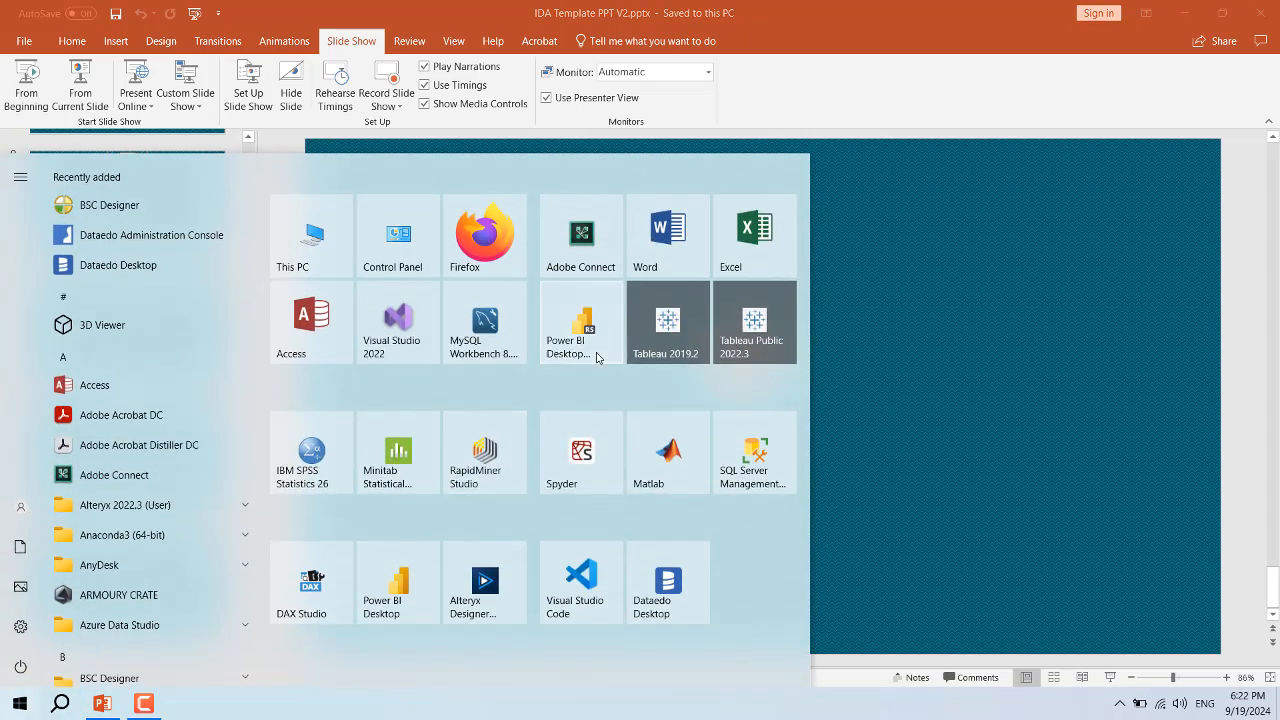
{"action": "left_click", "coordinate": [597, 353]}
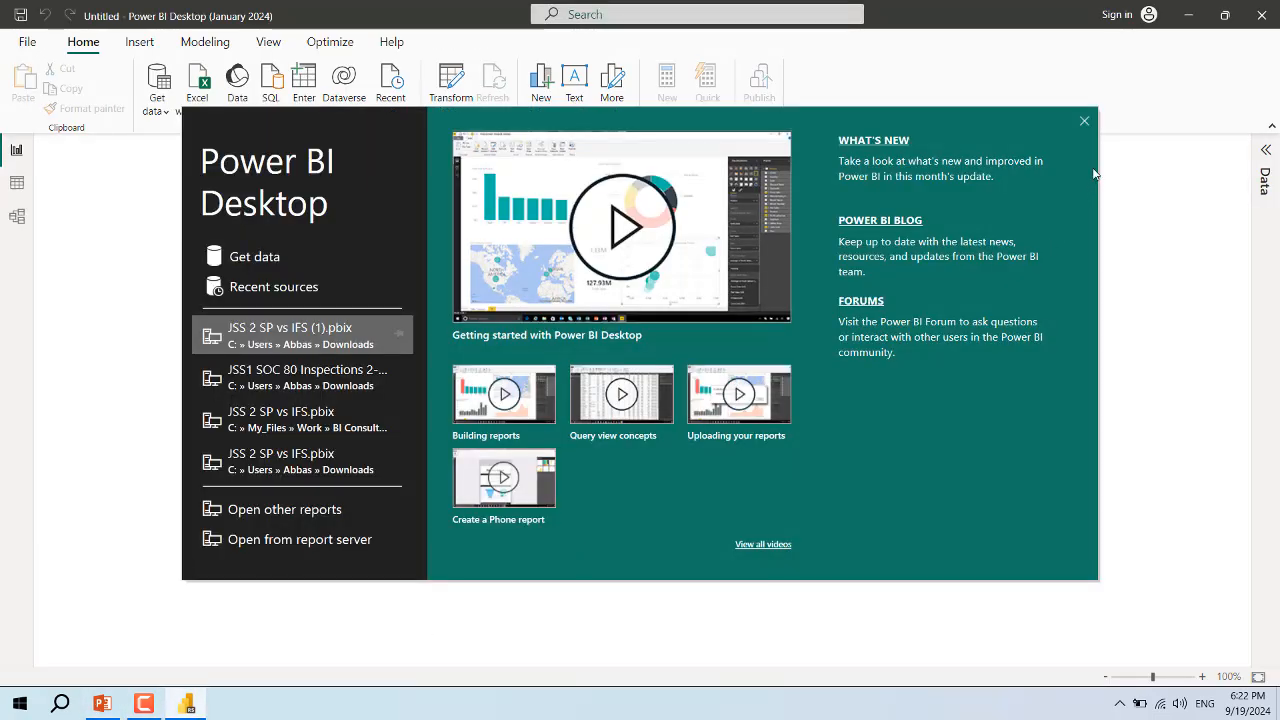
{"action": "left_click", "coordinate": [1086, 121]}
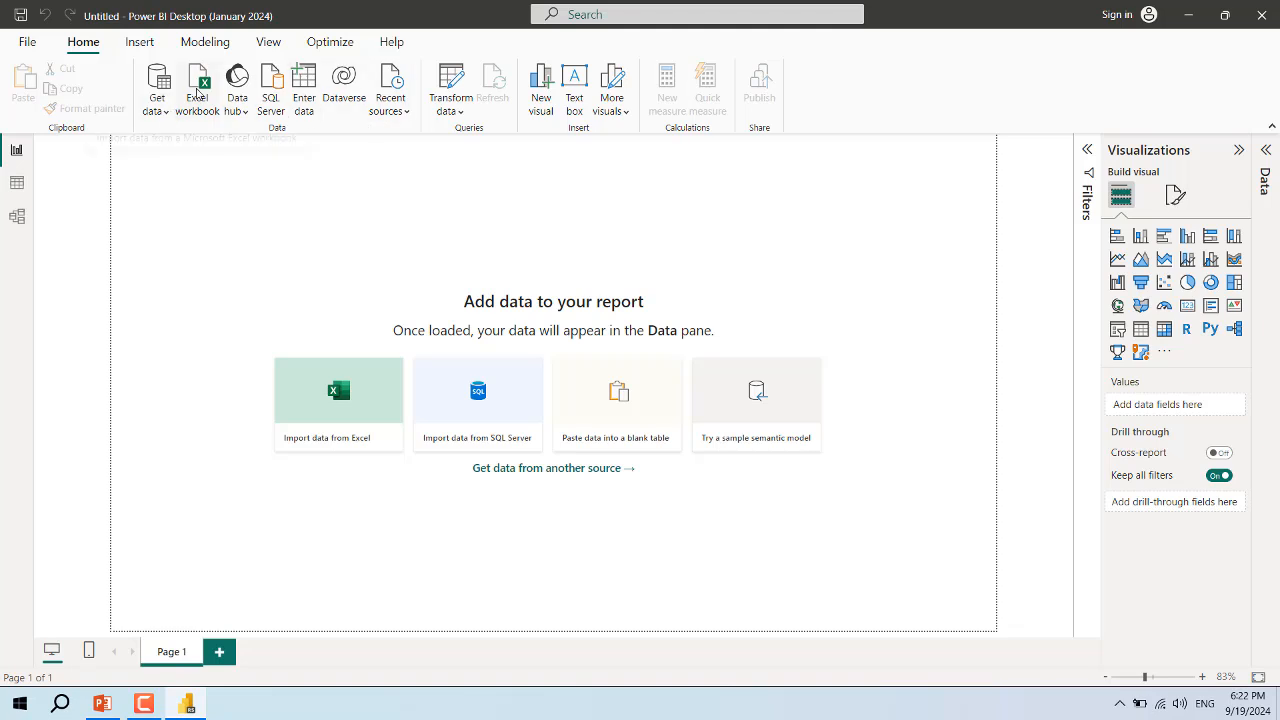
Load the MapCode table from the Excel workbook MapFinal.xlsx into the report
{"action": "left_click", "coordinate": [198, 92]}
{"action": "double_click", "coordinate": [224, 162]}
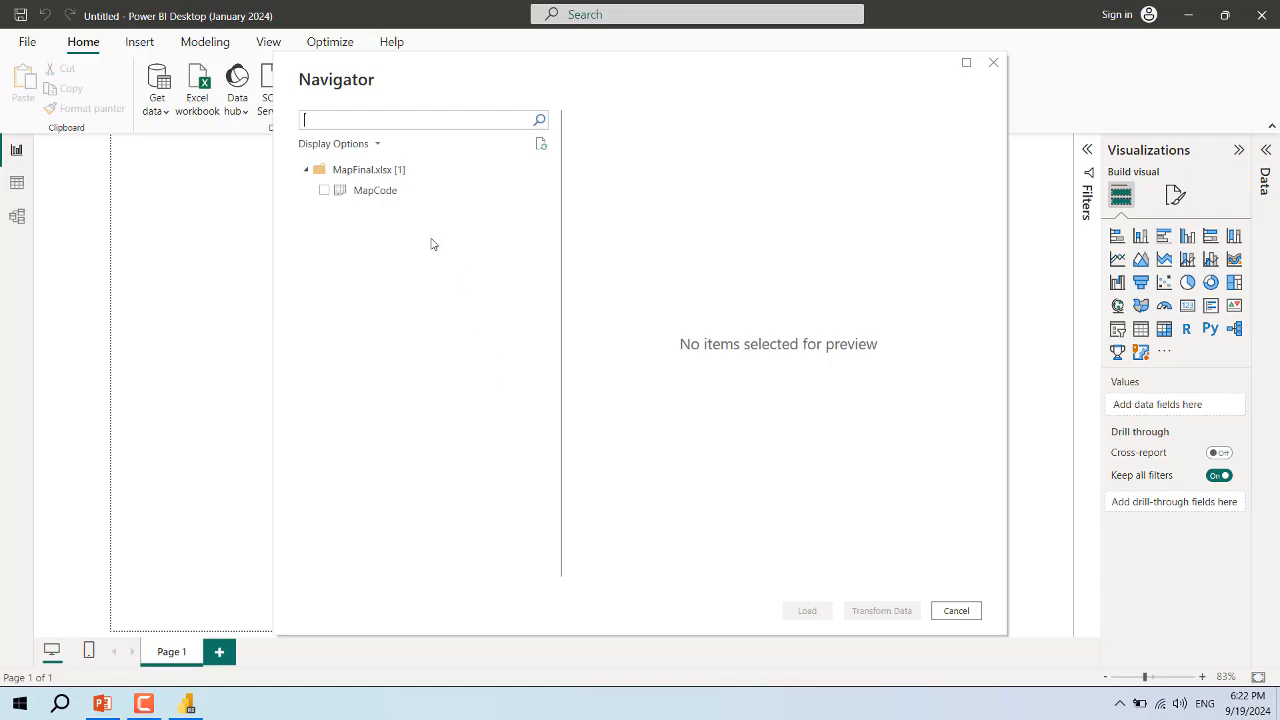
{"action": "left_click", "coordinate": [325, 191]}
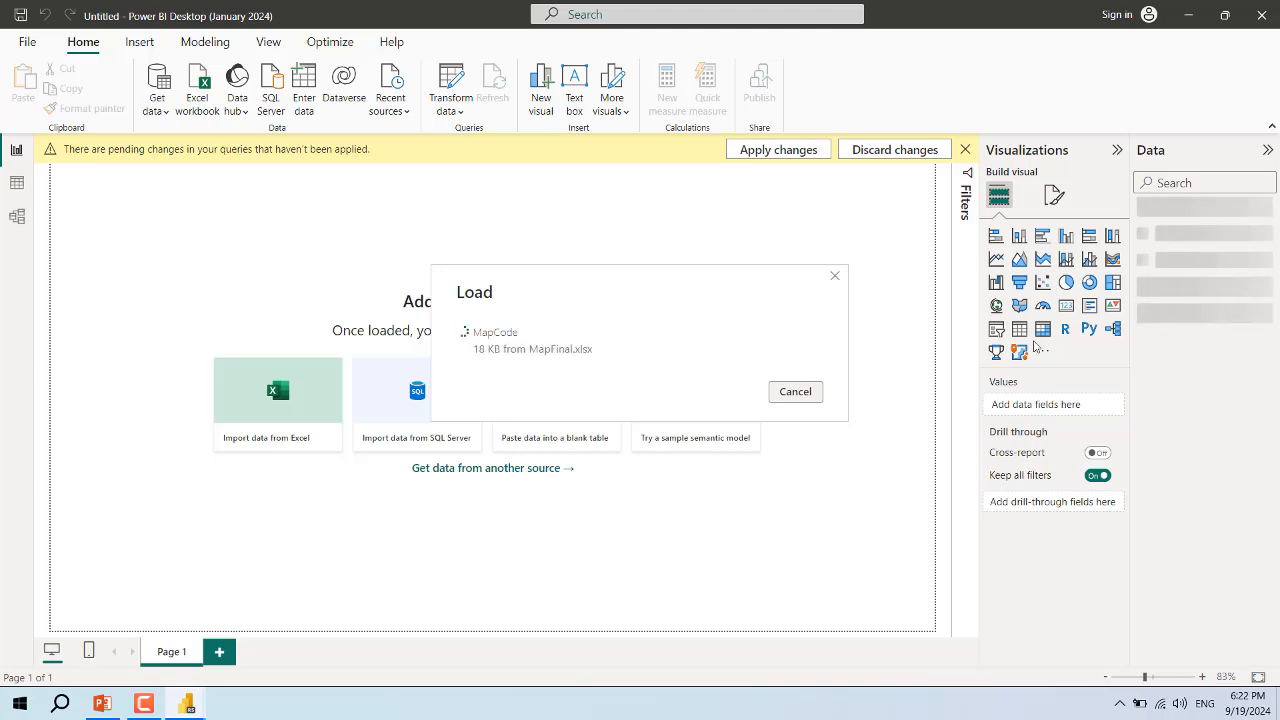
{"action": "left_click", "coordinate": [1041, 353]}
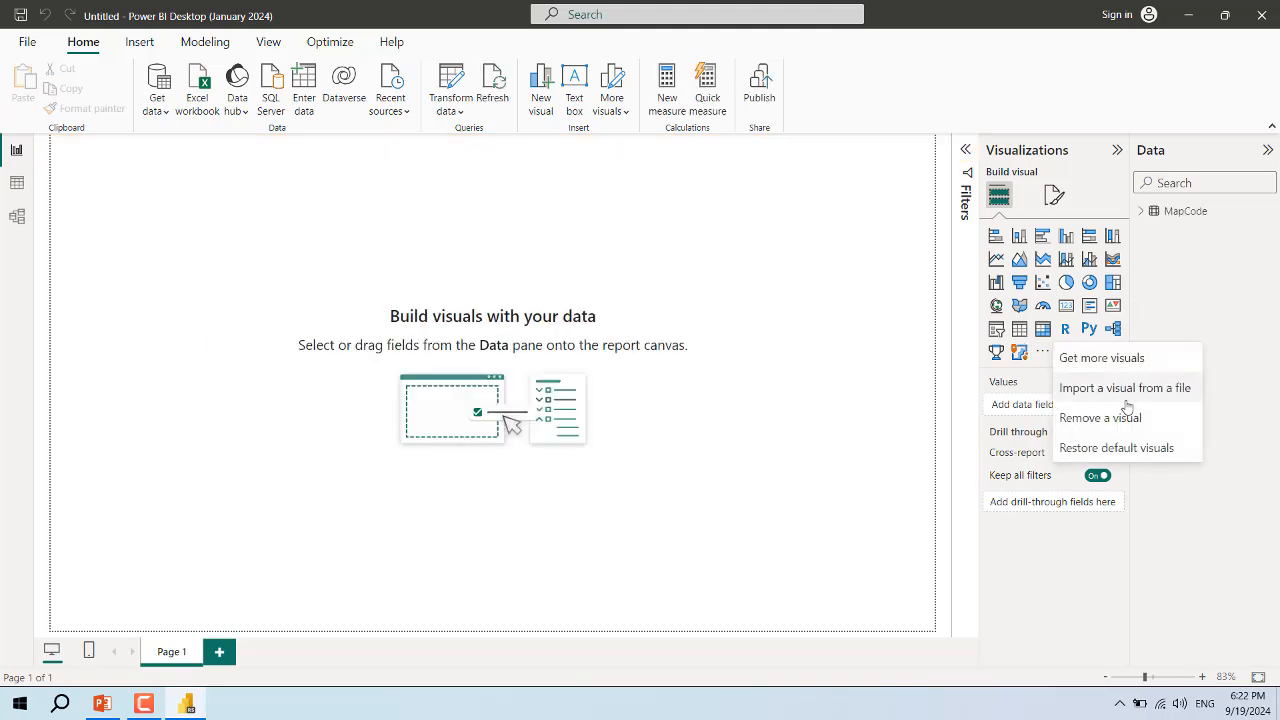
{"action": "left_click", "coordinate": [1101, 358]}
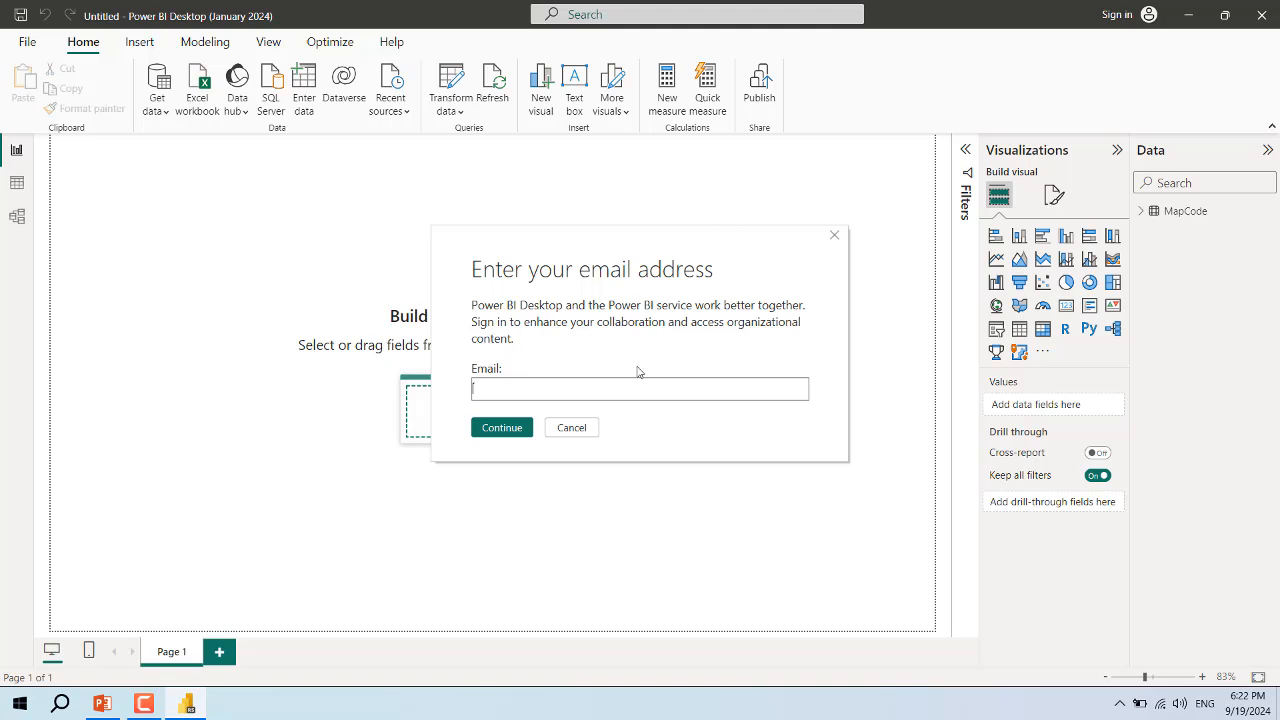
{"action": "left_click", "coordinate": [835, 238]}
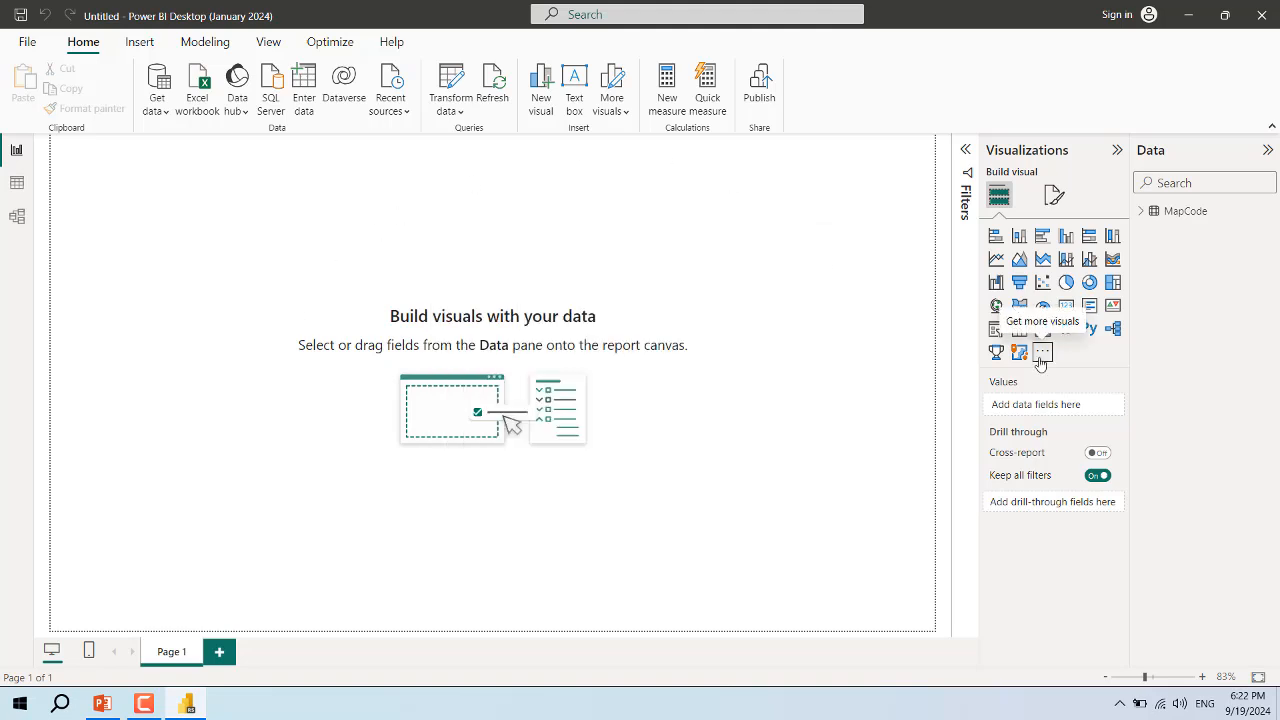
Import the custom visual file synopticPanelByOKViz.1.5.0.0.pbiviz from the Map-IDA folder
{"action": "left_click", "coordinate": [1045, 358]}
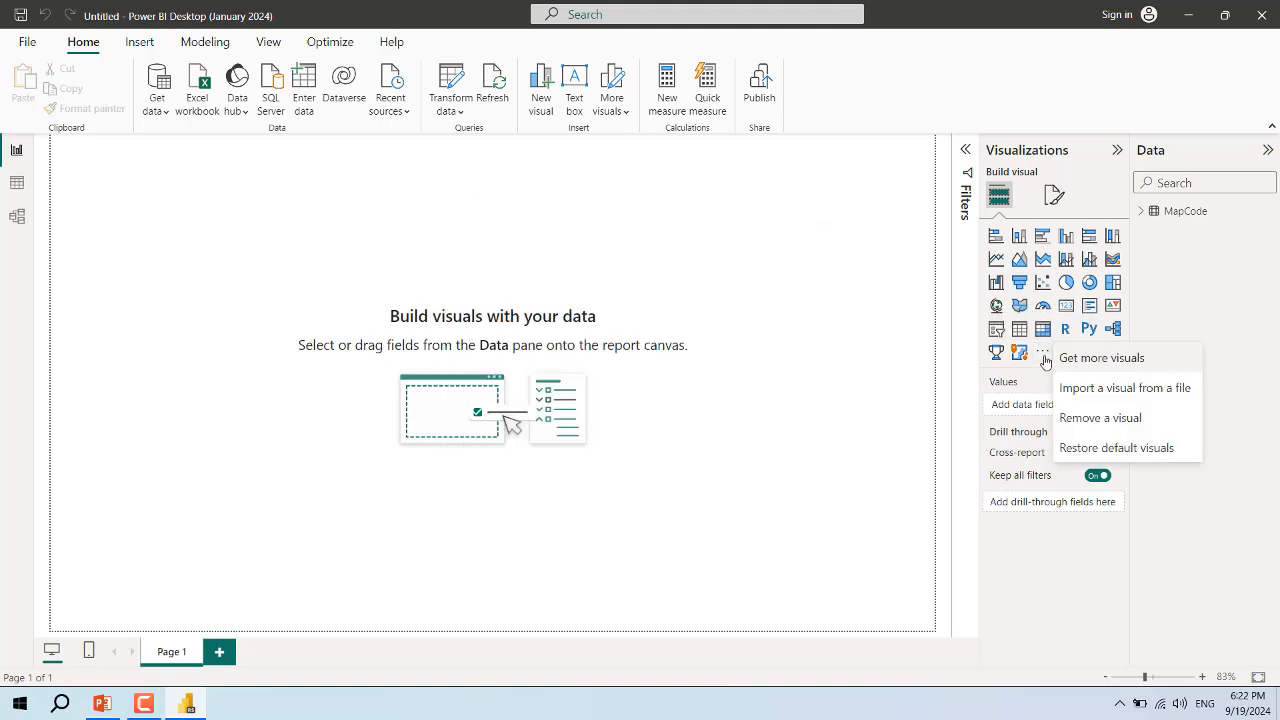
{"action": "left_click", "coordinate": [1110, 392]}
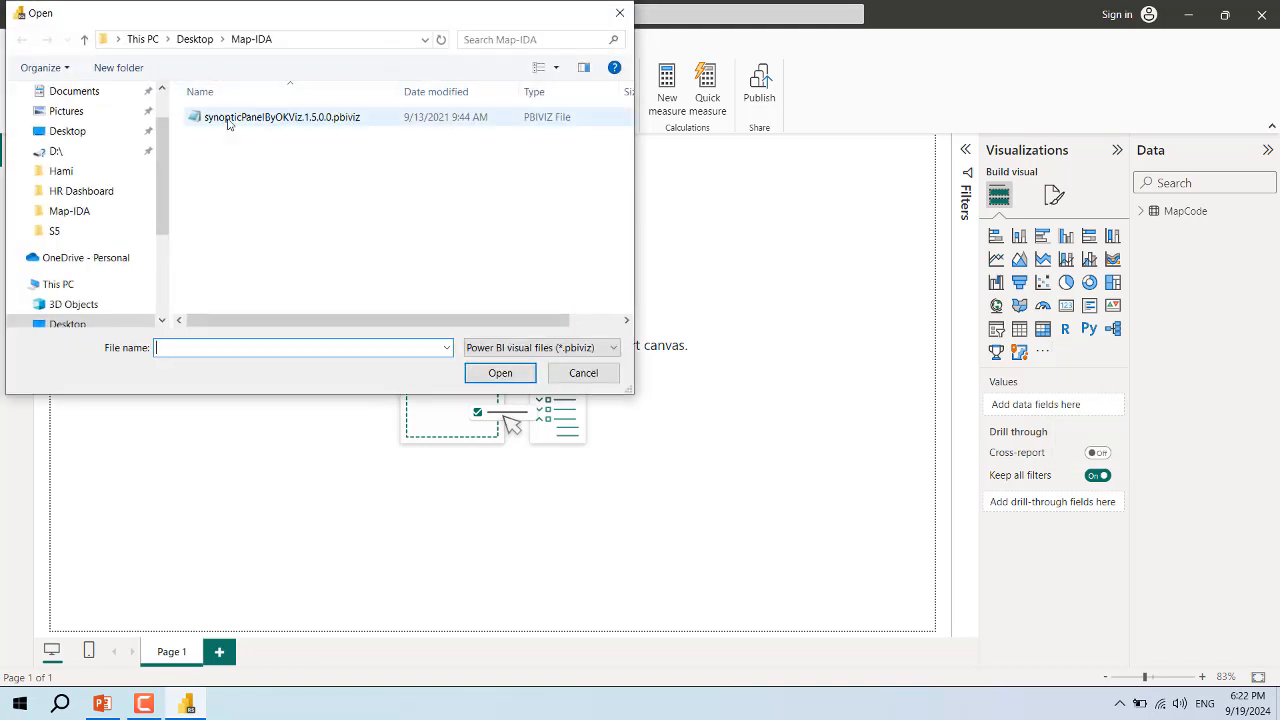
{"action": "left_click", "coordinate": [231, 119]}
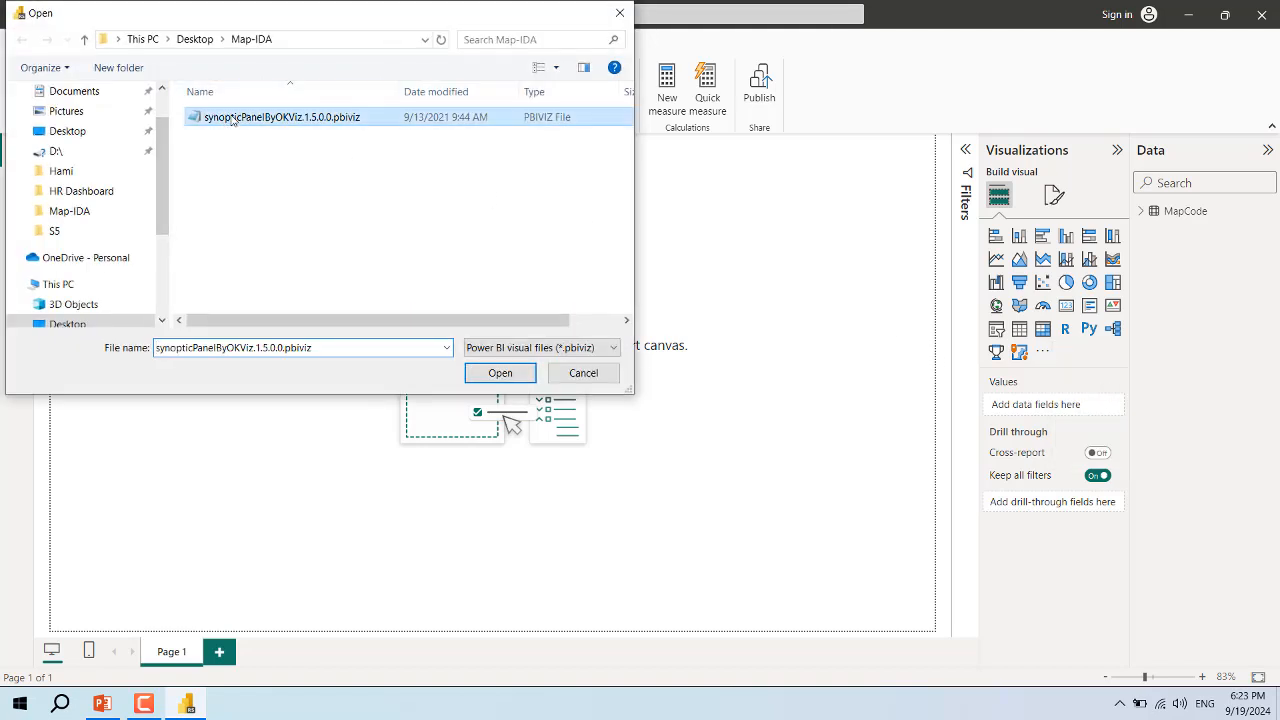
{"action": "left_click", "coordinate": [494, 375]}
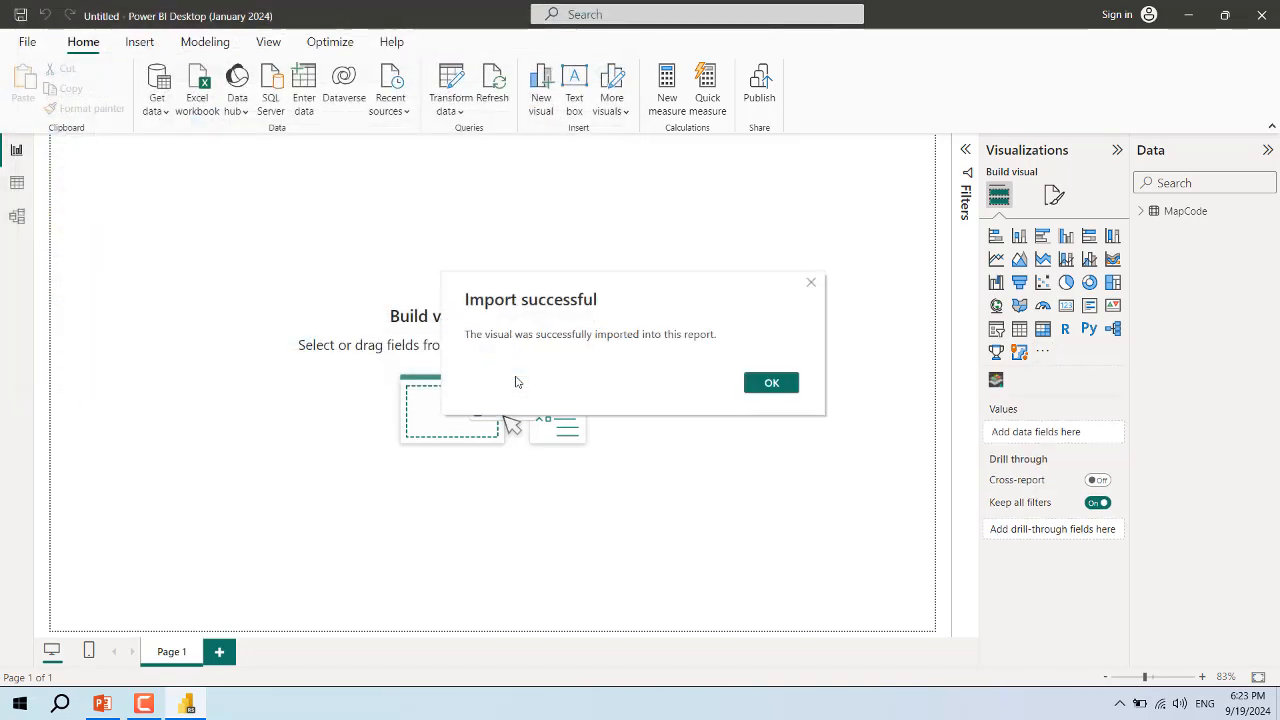
{"action": "left_click", "coordinate": [790, 392]}
Add the imported Synoptic Panel visual to the page, enlarge it, and expand the MapCode table's fields
{"action": "left_click", "coordinate": [996, 380]}
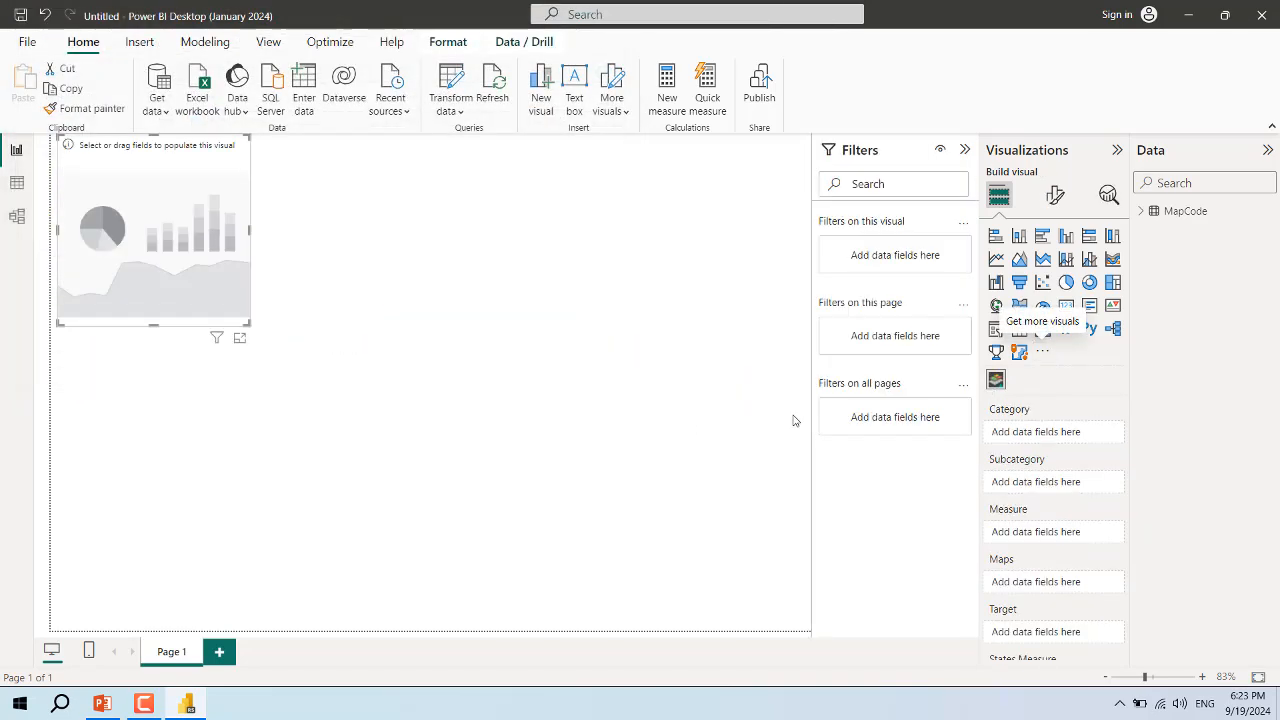
{"action": "left_click_drag", "start_coordinate": [209, 301], "coordinate": [397, 350]}
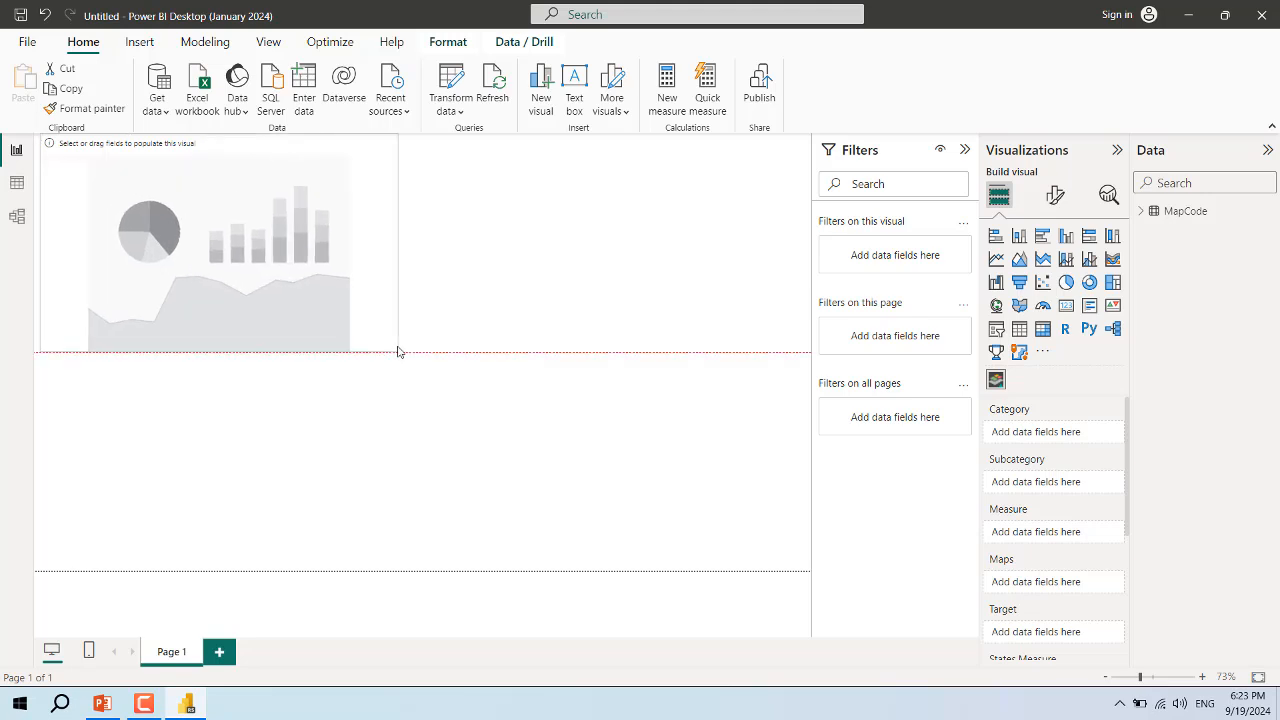
{"action": "left_click", "coordinate": [1155, 217]}
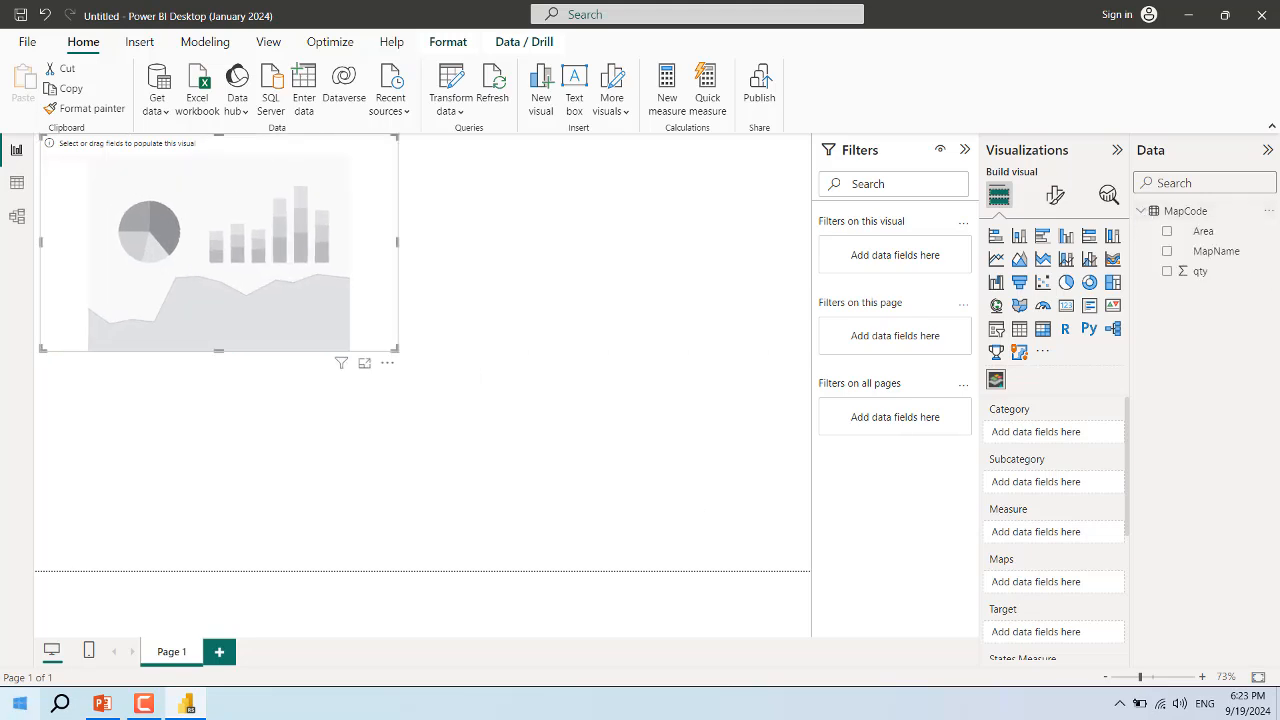
Open the workbook MapFinal.xlsx in Excel from the Map-IDA folder on the Desktop
{"action": "left_click", "coordinate": [20, 704]}
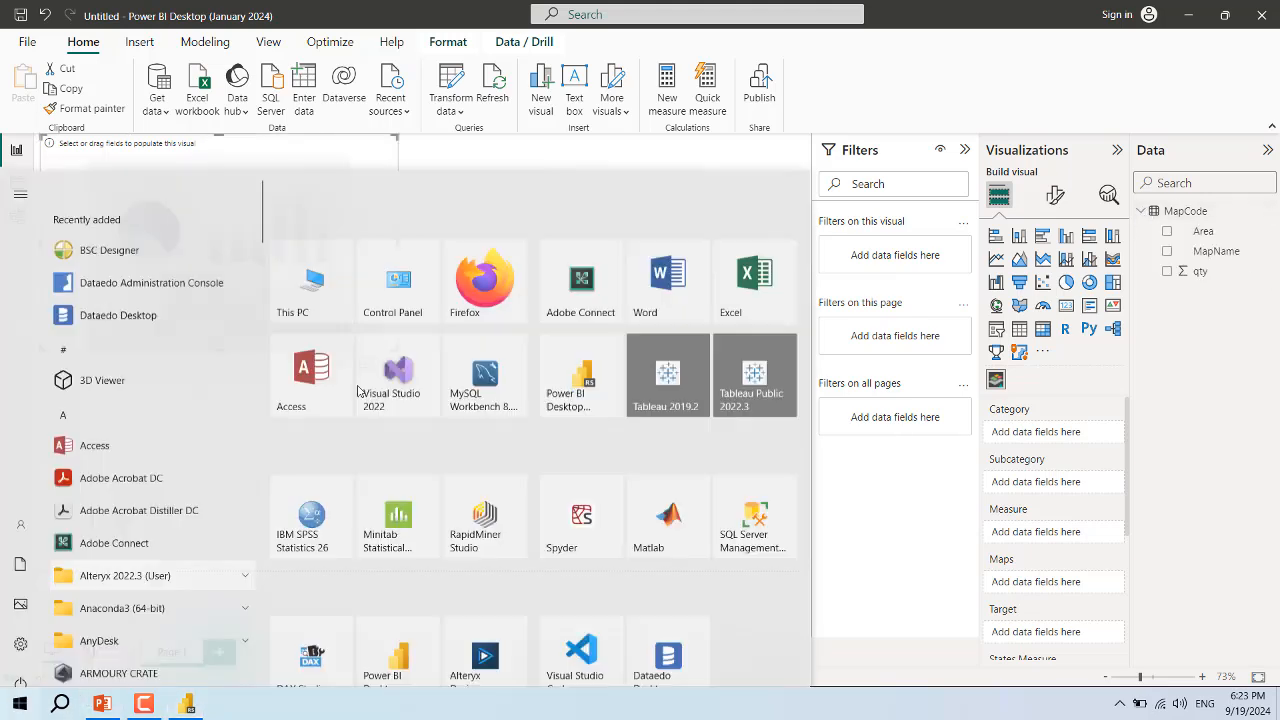
{"action": "left_click", "coordinate": [322, 245]}
{"action": "left_click", "coordinate": [110, 277]}
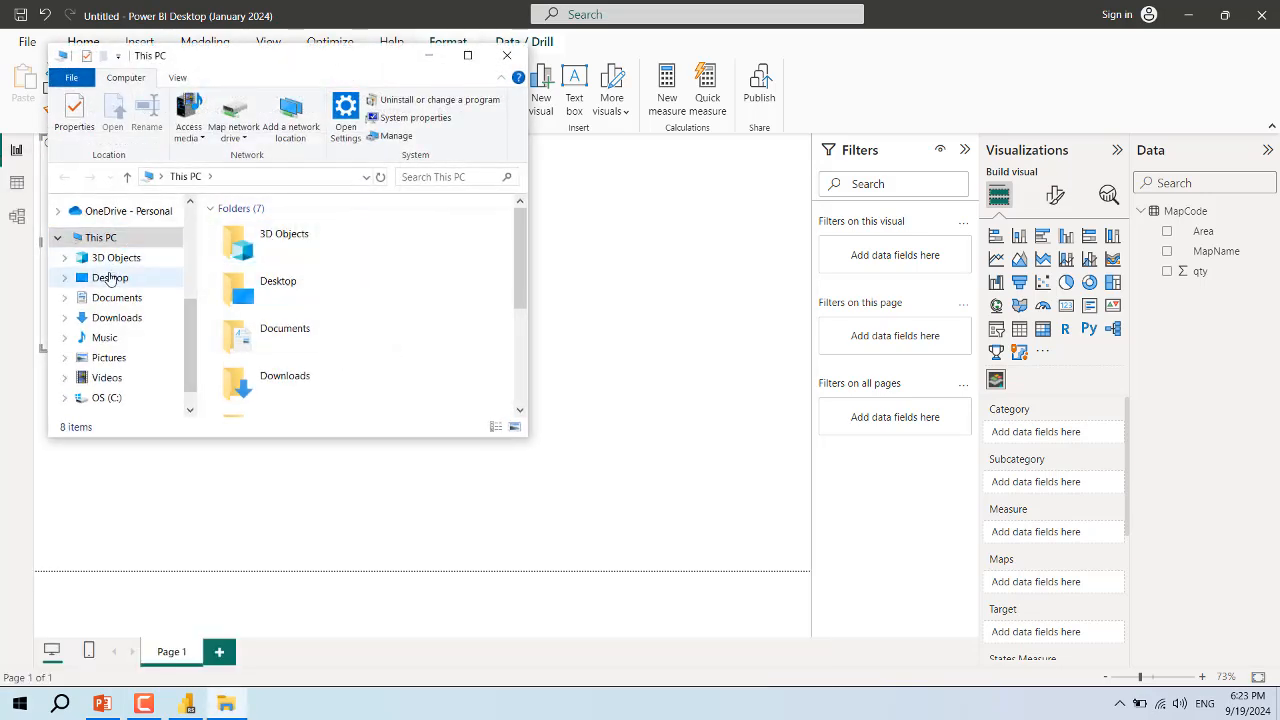
{"action": "left_click", "coordinate": [238, 234]}
{"action": "double_click", "coordinate": [240, 234]}
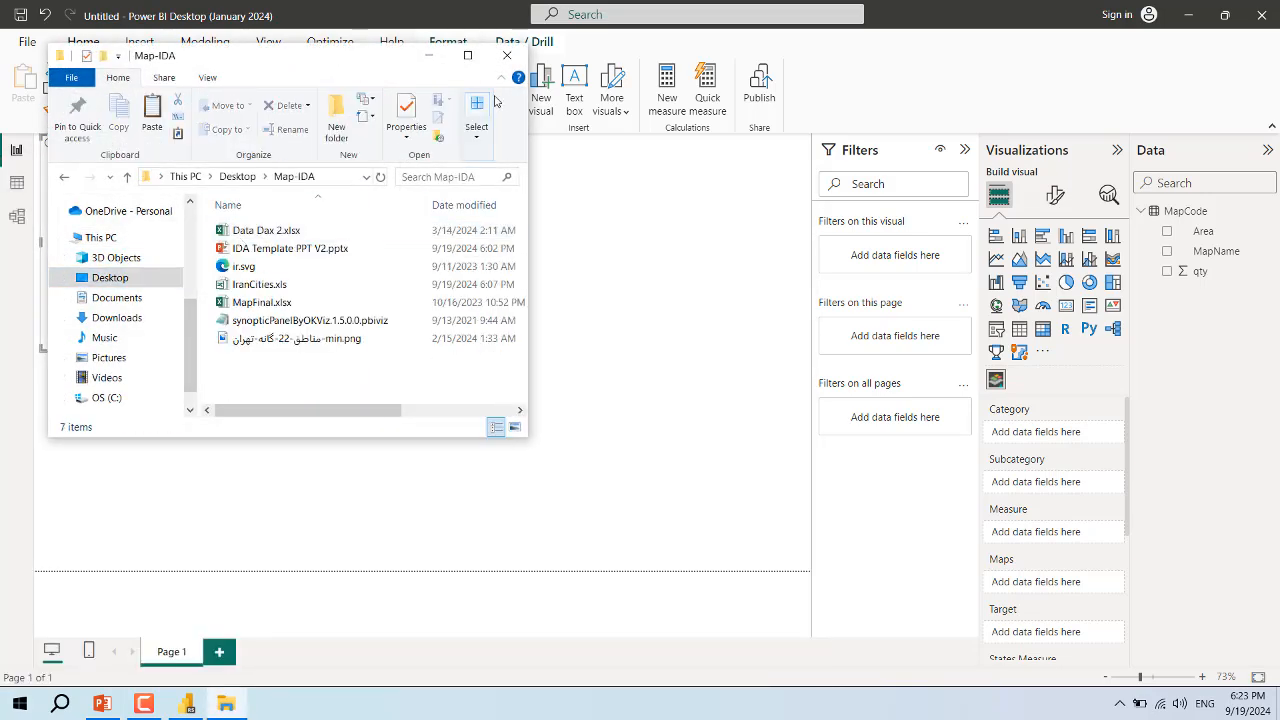
{"action": "left_click", "coordinate": [467, 55]}
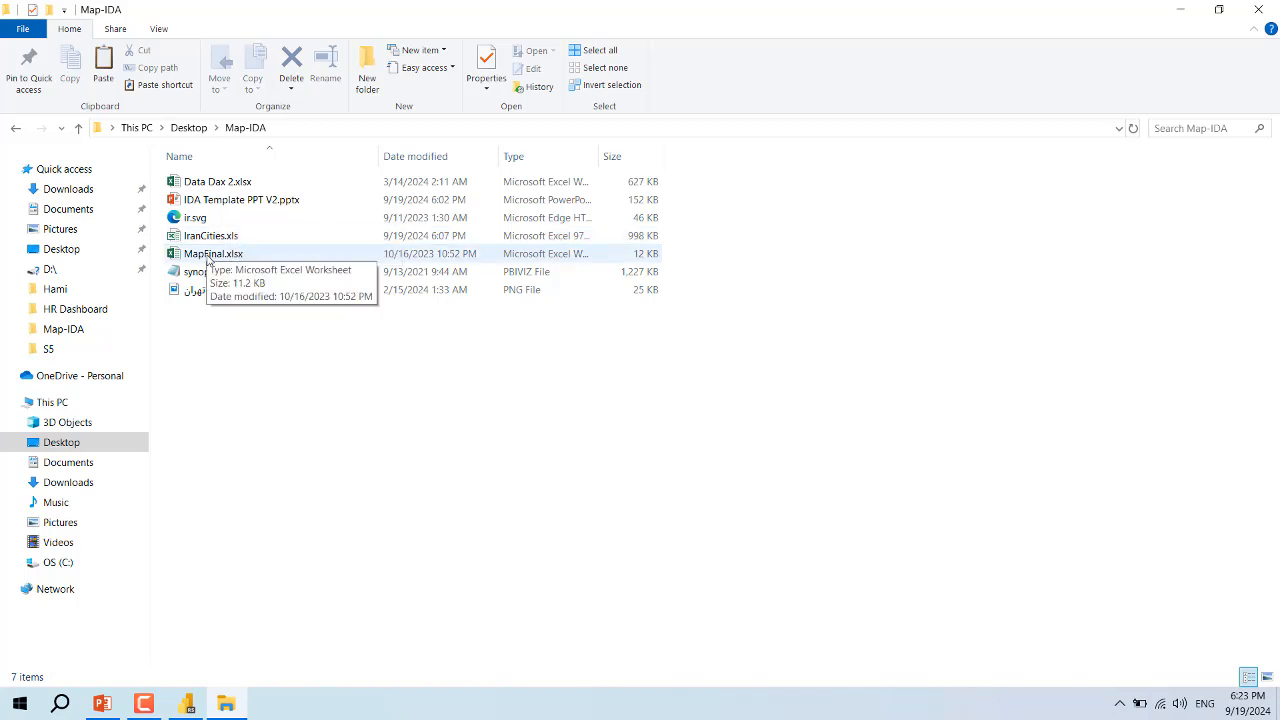
{"action": "double_click", "coordinate": [212, 255]}
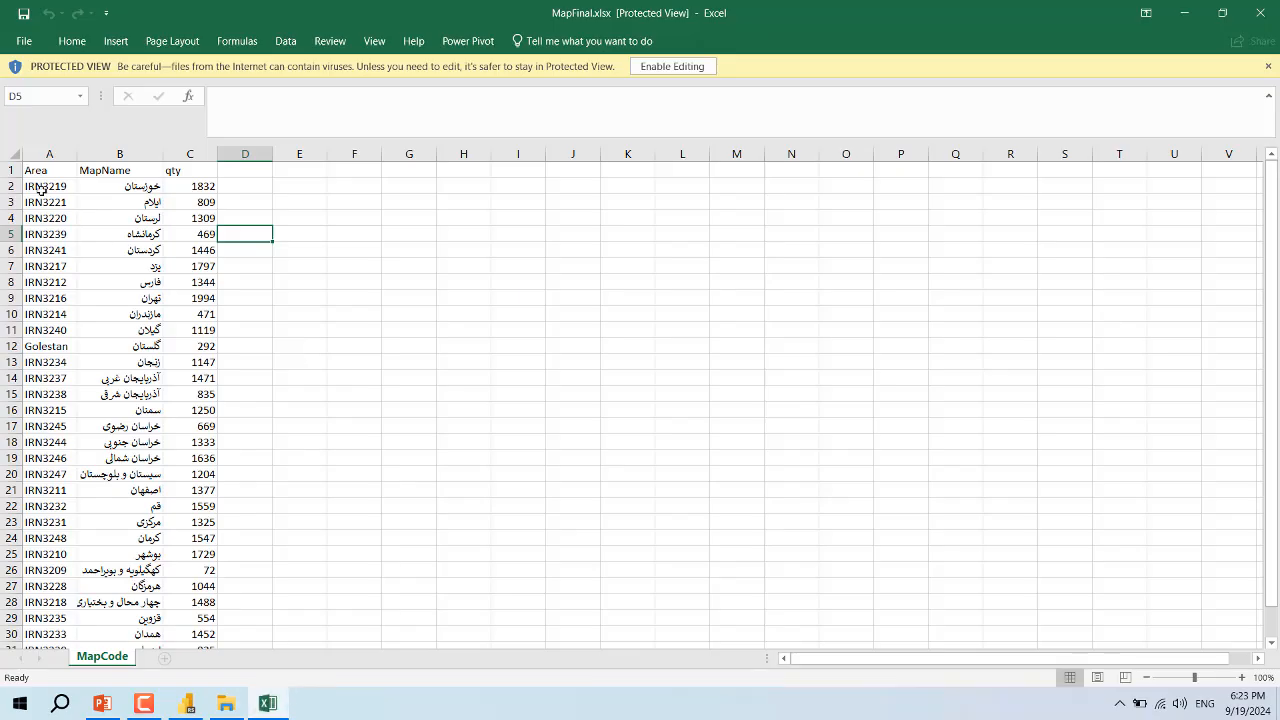
Examine the Area, MapName and qty columns of the MapCode sheet and enable editing of the workbook
{"action": "left_click", "coordinate": [49, 153]}
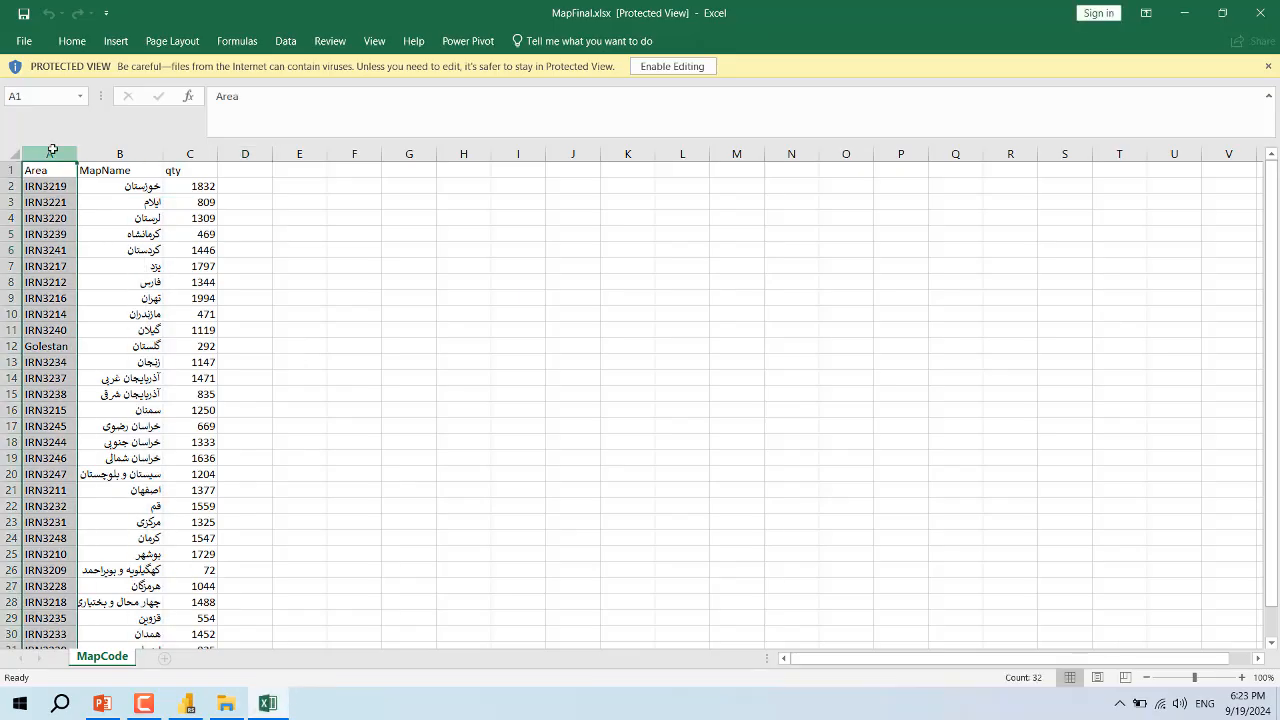
{"action": "left_click", "coordinate": [60, 186]}
{"action": "left_click", "coordinate": [100, 190]}
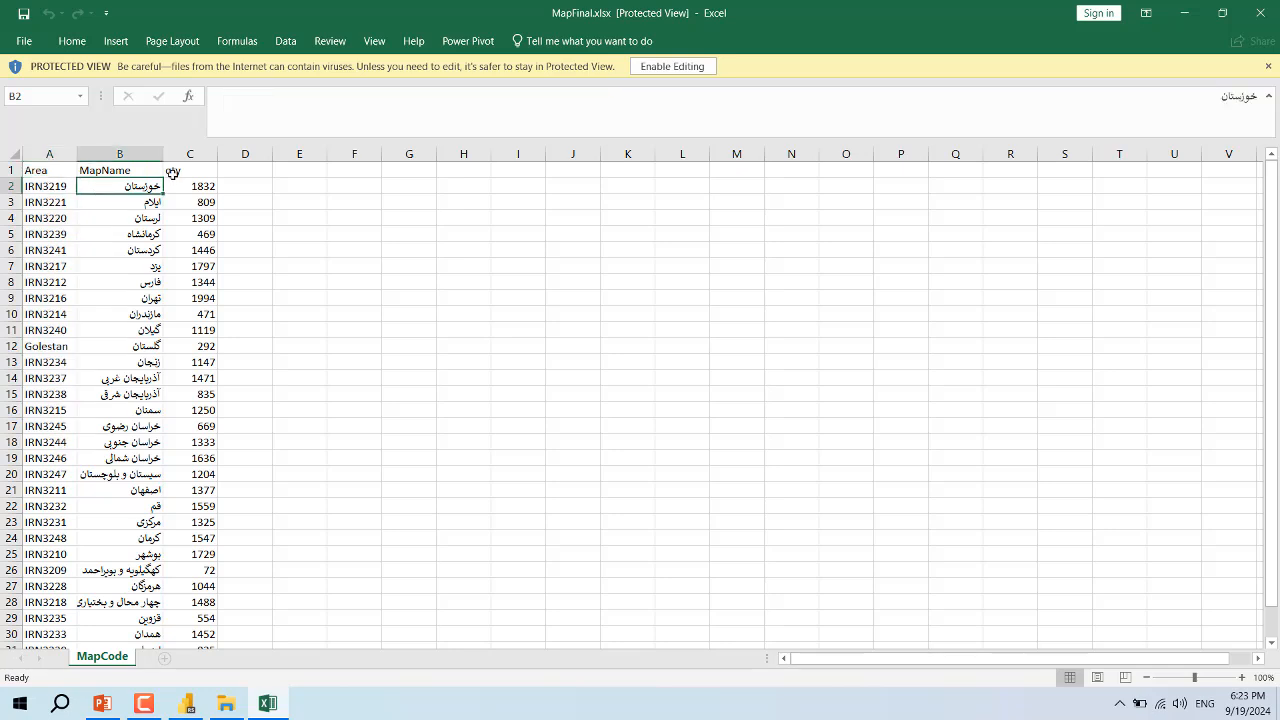
{"action": "left_click_drag", "start_coordinate": [120, 186], "coordinate": [150, 250]}
{"action": "left_click", "coordinate": [196, 190]}
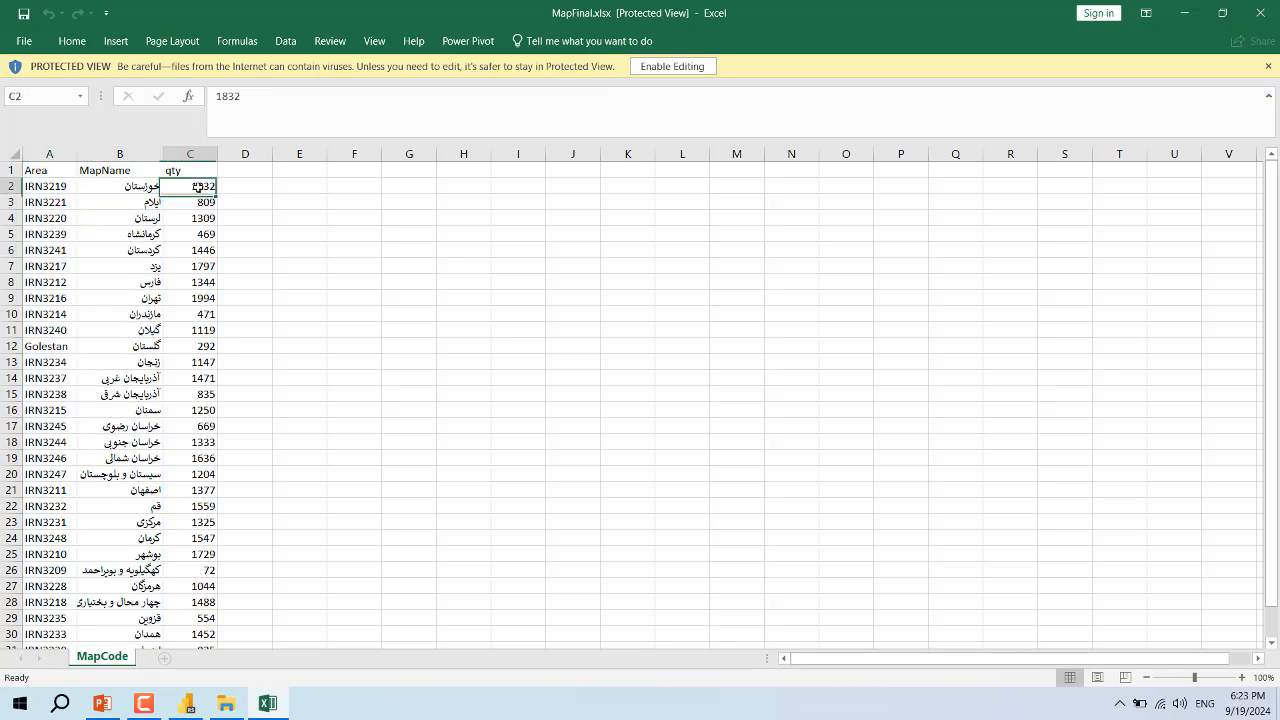
{"action": "left_click", "coordinate": [660, 68]}
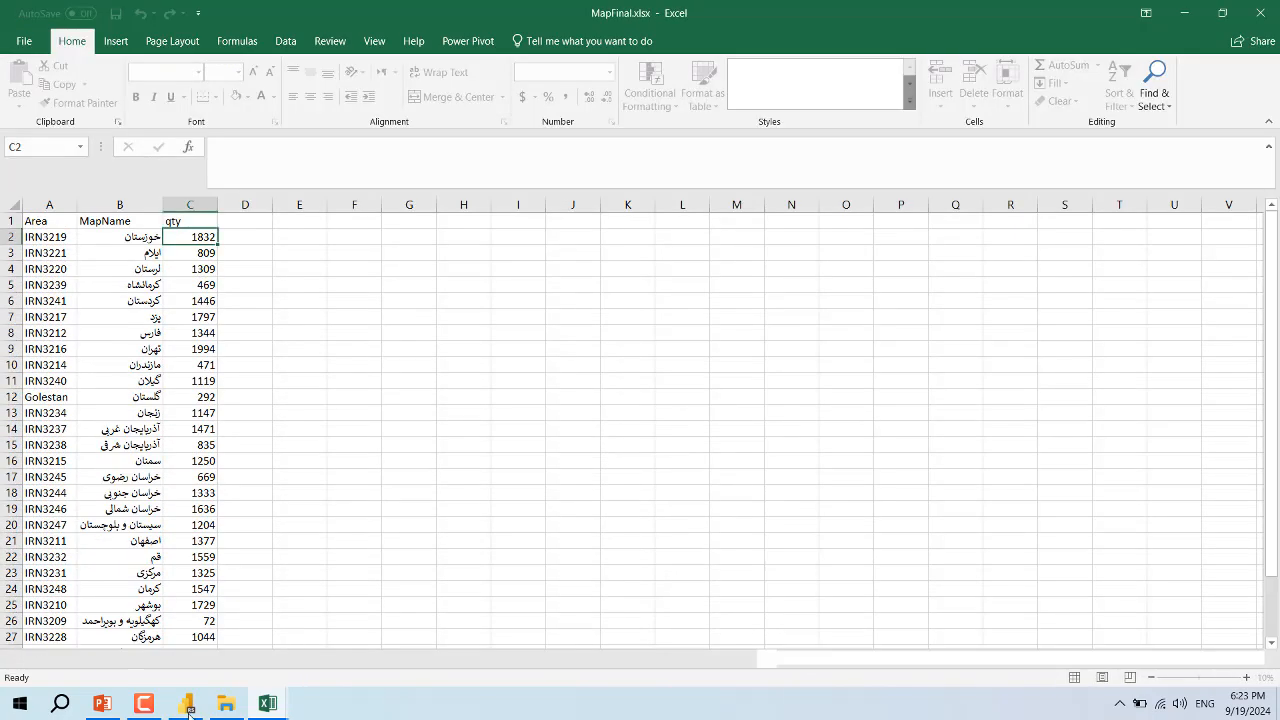
Open ir.svg from the Map-IDA folder in Notepad and examine the id and name attributes of its province paths
{"action": "left_click", "coordinate": [193, 705]}
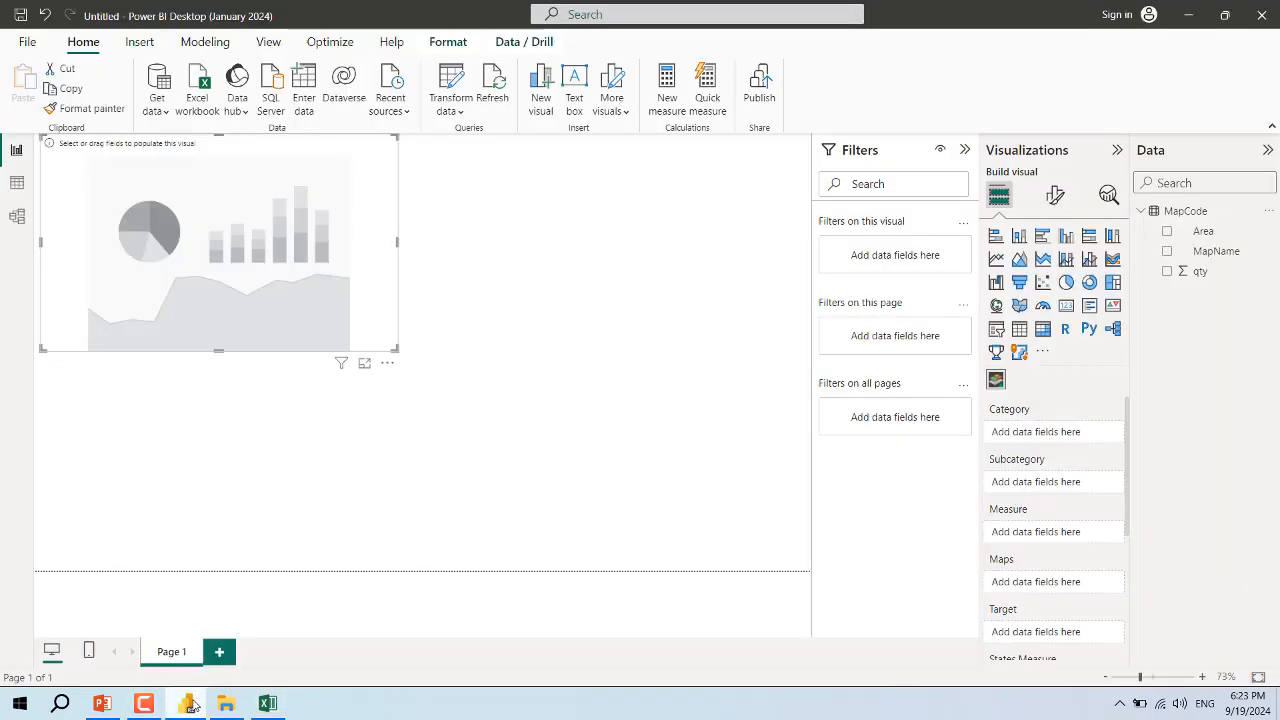
{"action": "left_click", "coordinate": [226, 703]}
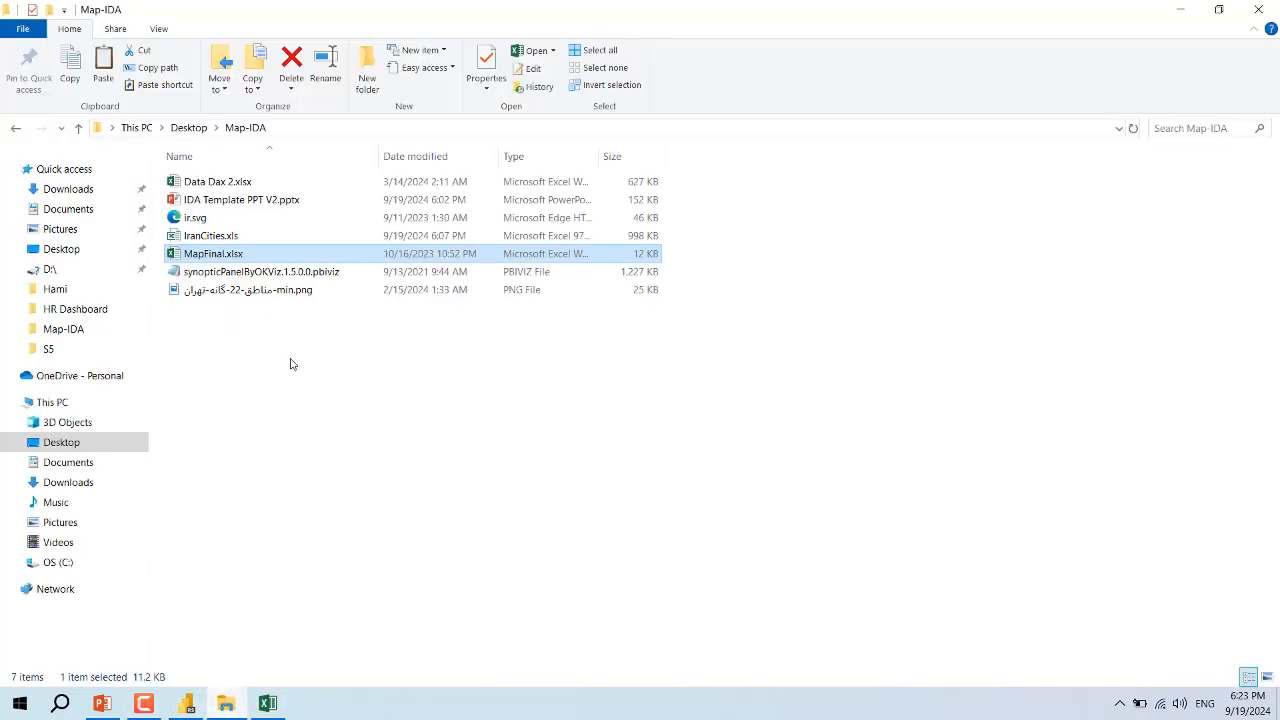
{"action": "left_click", "coordinate": [202, 220]}
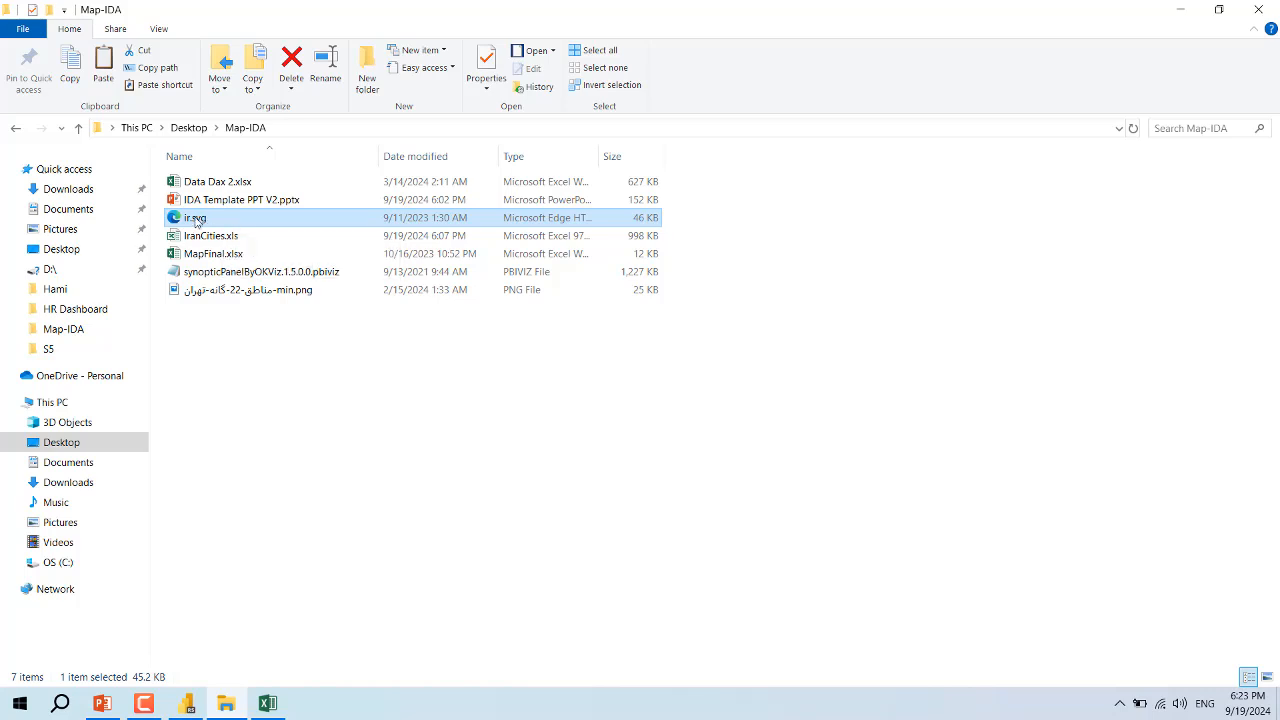
{"action": "right_click", "coordinate": [195, 220]}
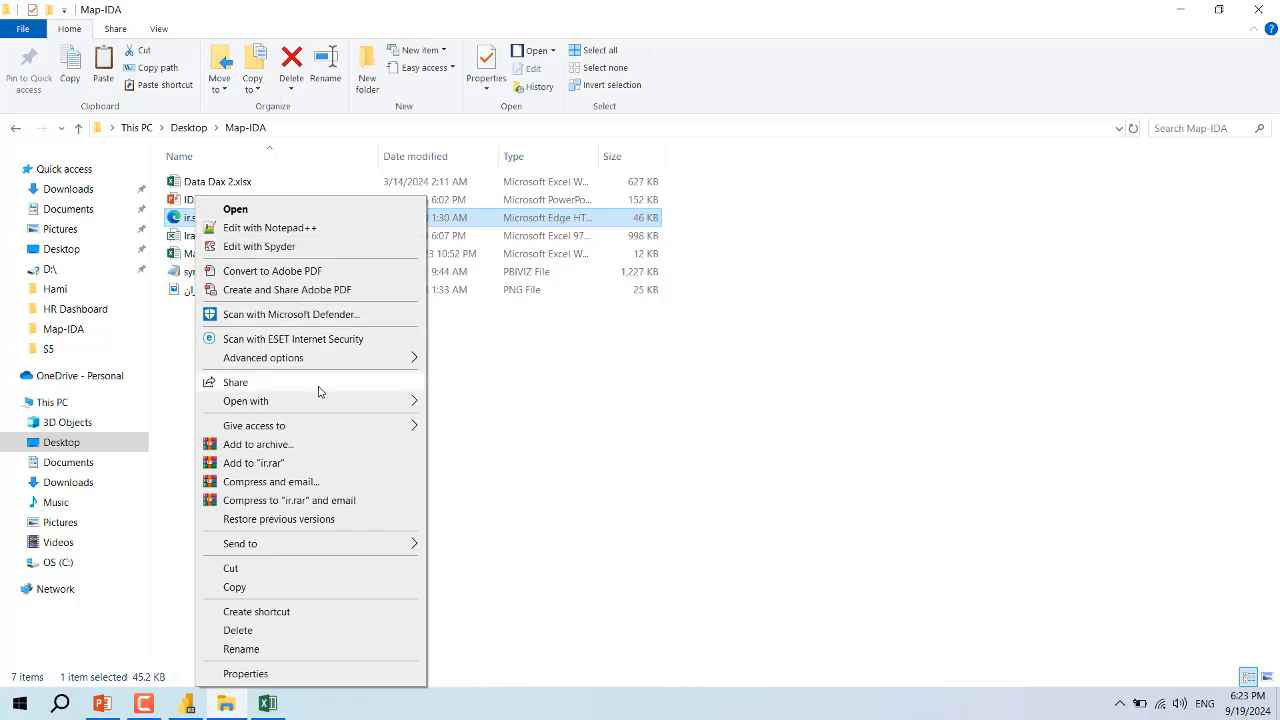
{"action": "mouse_move", "coordinate": [314, 400]}
{"action": "left_click", "coordinate": [480, 497]}
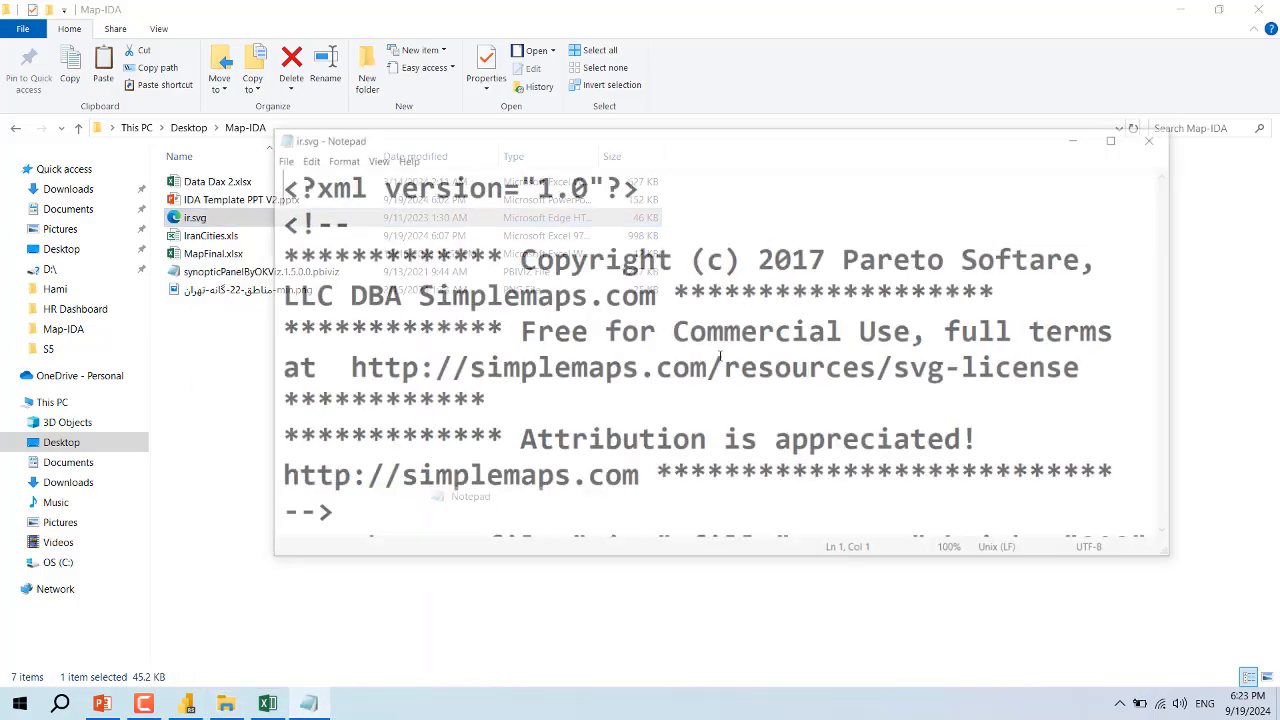
{"action": "left_click", "coordinate": [1117, 134]}
{"action": "scroll", "coordinate": [600, 130], "scroll_direction": "down", "scroll_amount": 7}
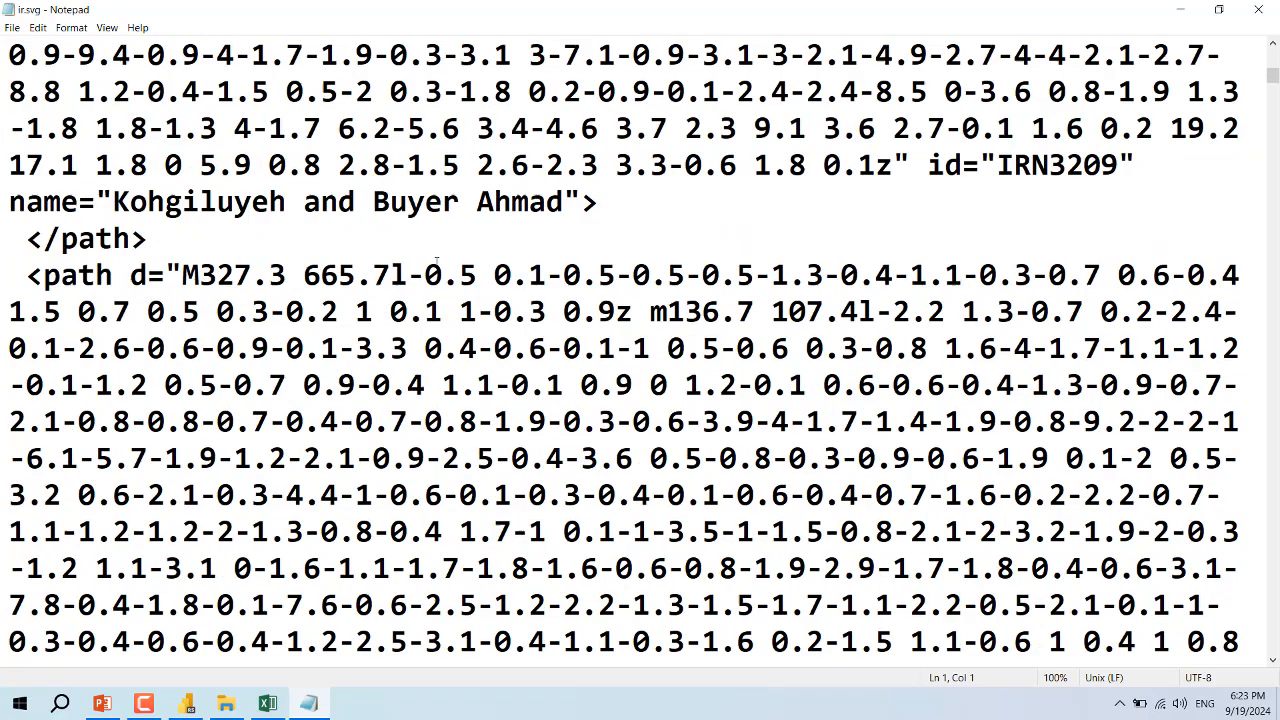
{"action": "scroll", "coordinate": [155, 93], "scroll_direction": "up", "scroll_amount": 2}
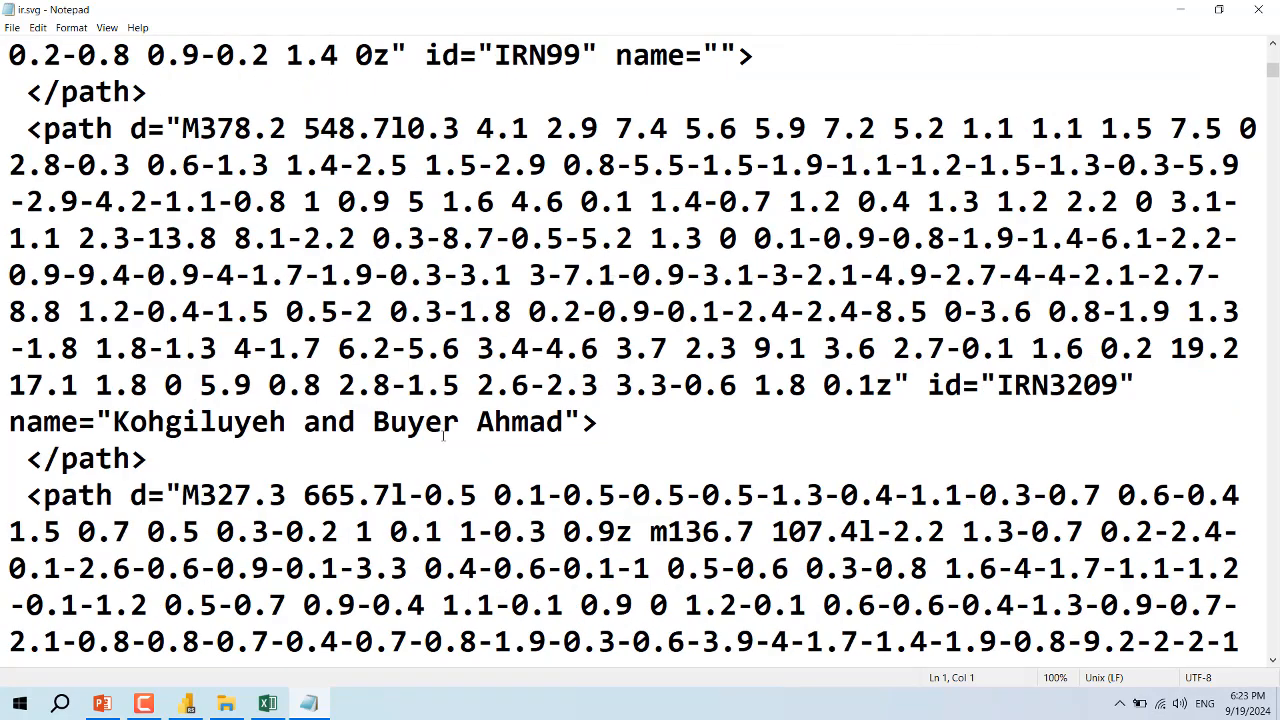
Examine the id and name attributes of the Kohgiluyeh and Buyer Ahmad province path in ir.svg
{"action": "left_click_drag", "start_coordinate": [78, 422], "coordinate": [564, 422]}
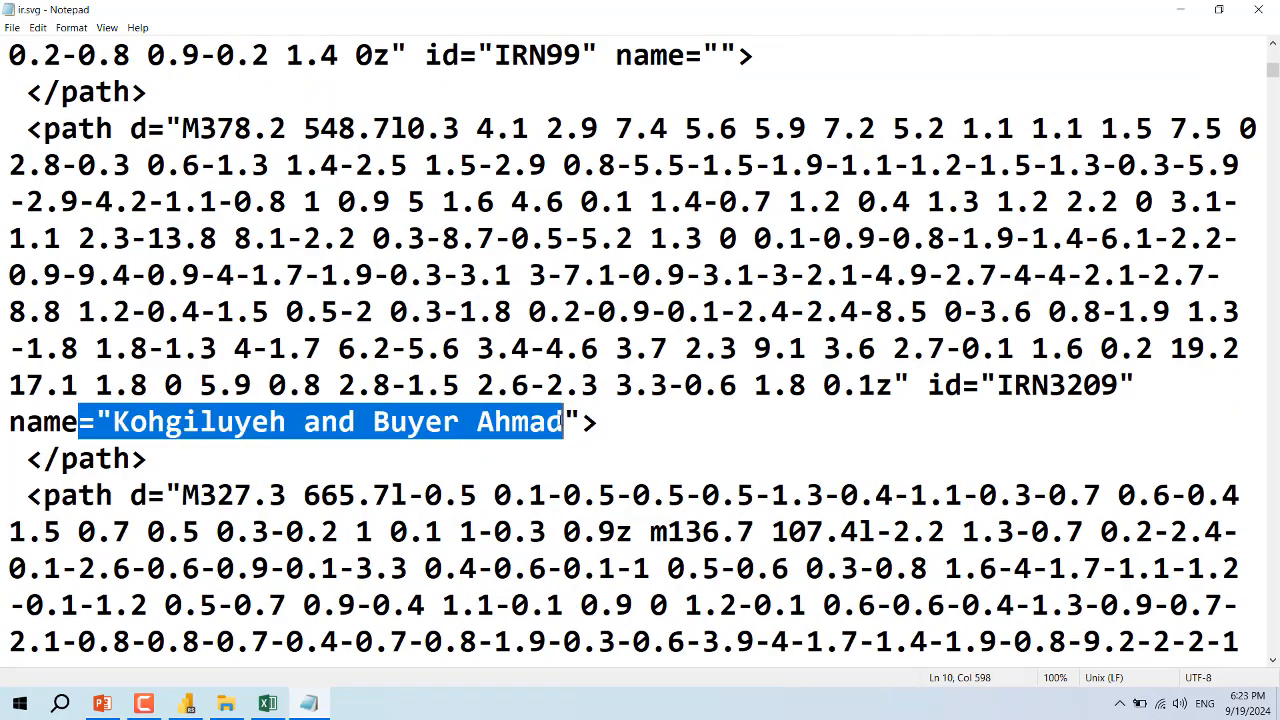
{"action": "left_click_drag", "start_coordinate": [1121, 385], "coordinate": [998, 385]}
{"action": "left_click", "coordinate": [1004, 385]}
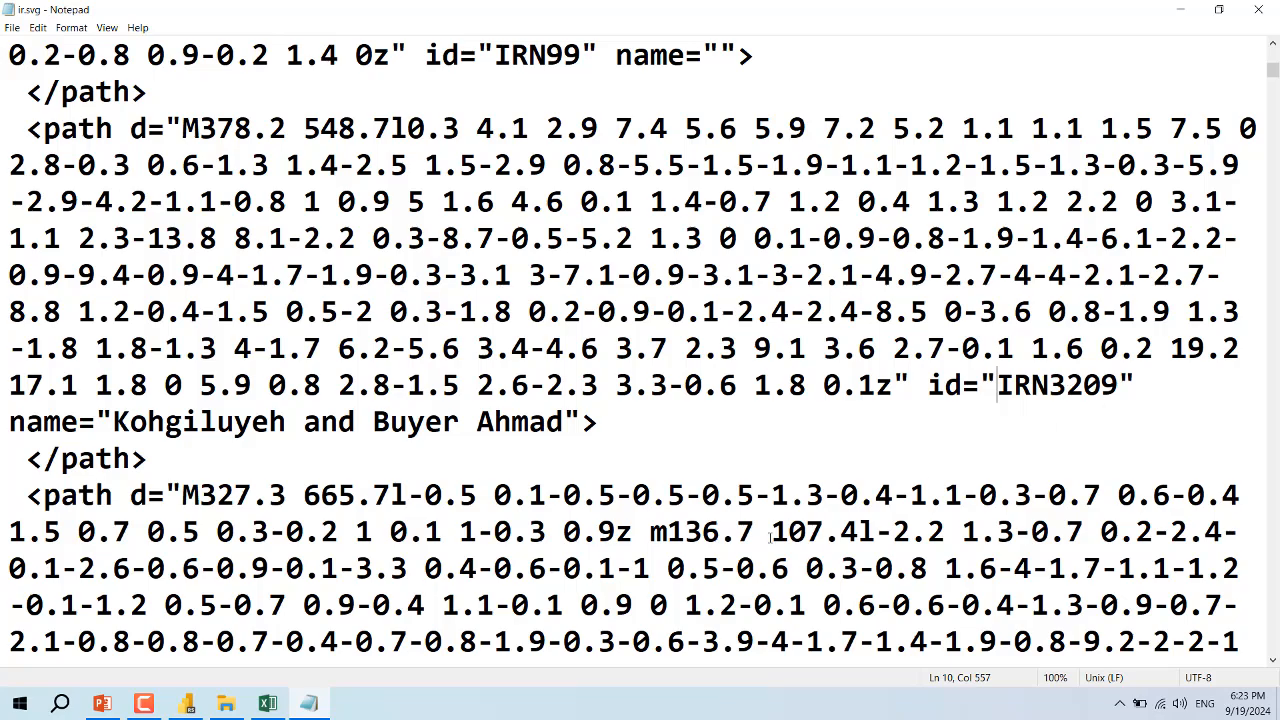
Switch to MapFinal.xlsx in Excel and examine the Area codes against the province names in the MapName column
{"action": "left_click", "coordinate": [267, 703]}
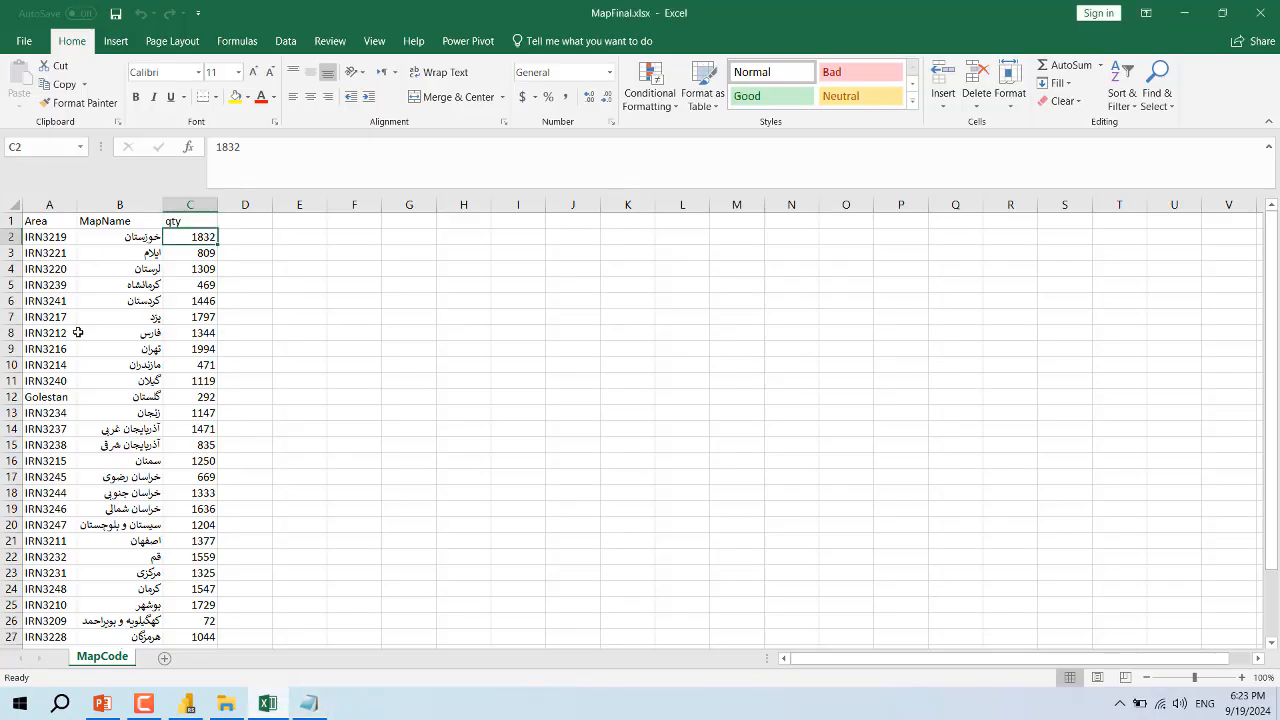
{"action": "left_click_drag", "start_coordinate": [49, 237], "coordinate": [36, 474]}
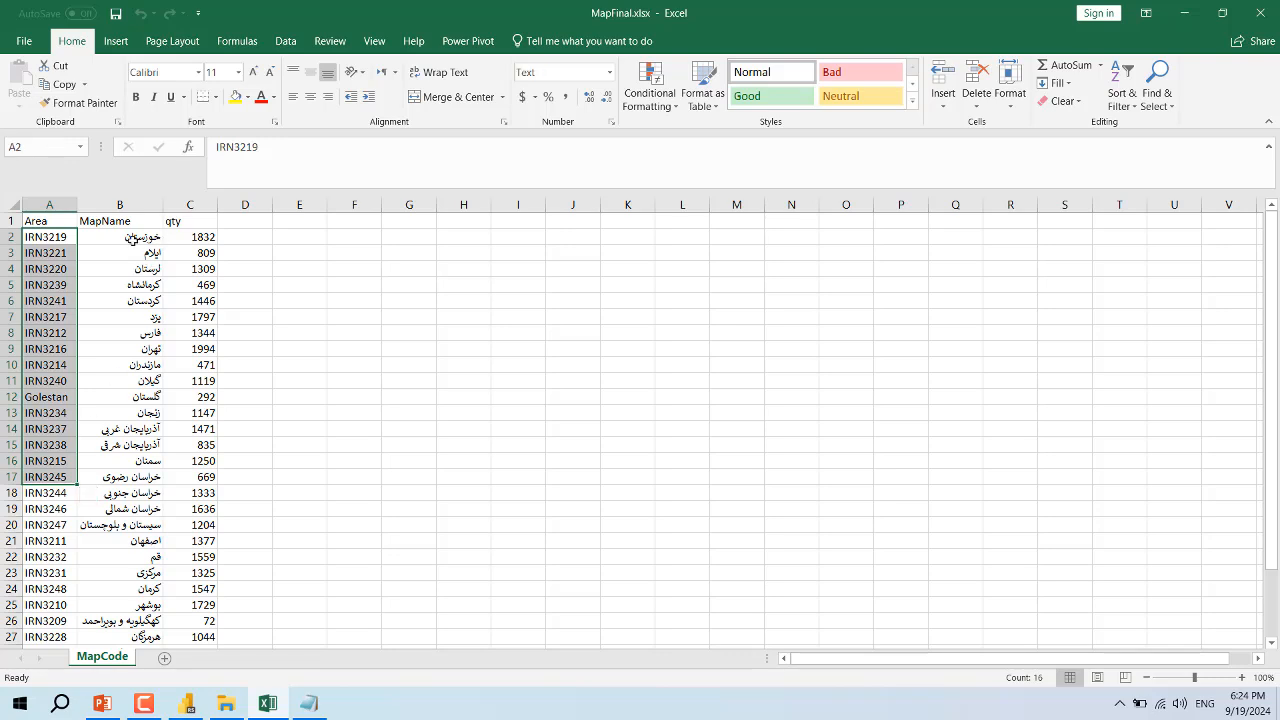
{"action": "left_click", "coordinate": [121, 204]}
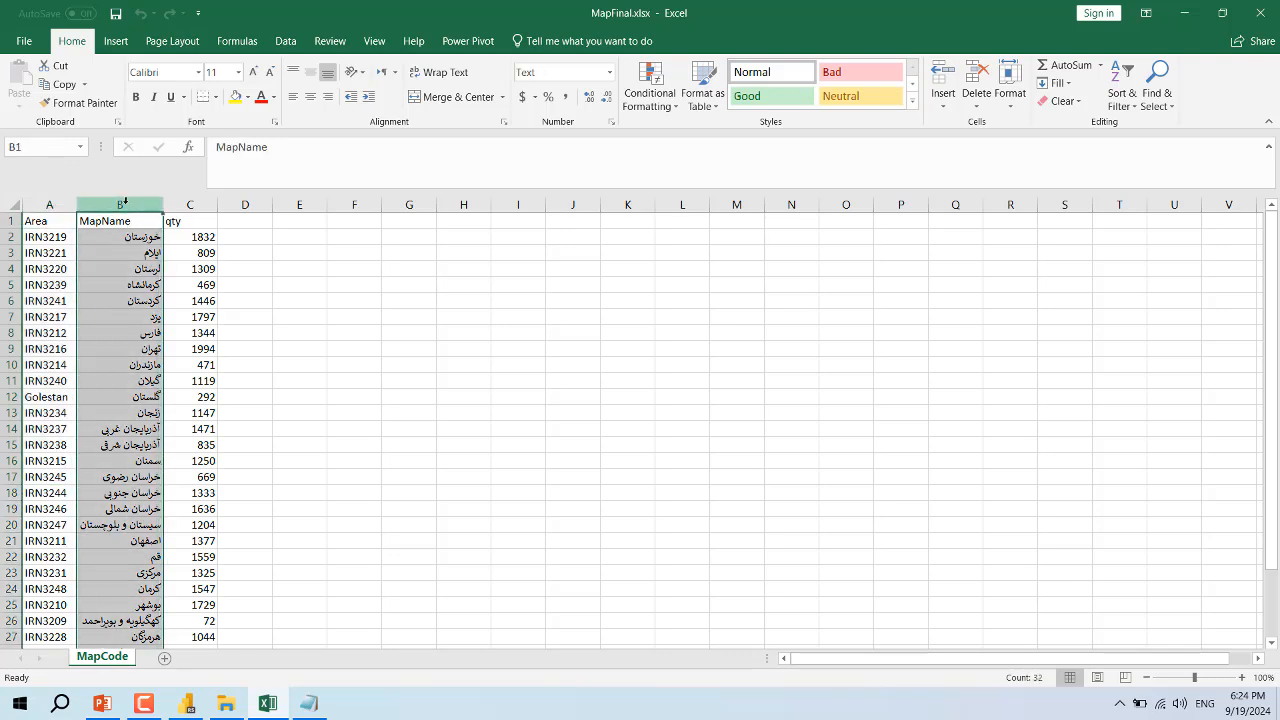
{"action": "left_click", "coordinate": [124, 240]}
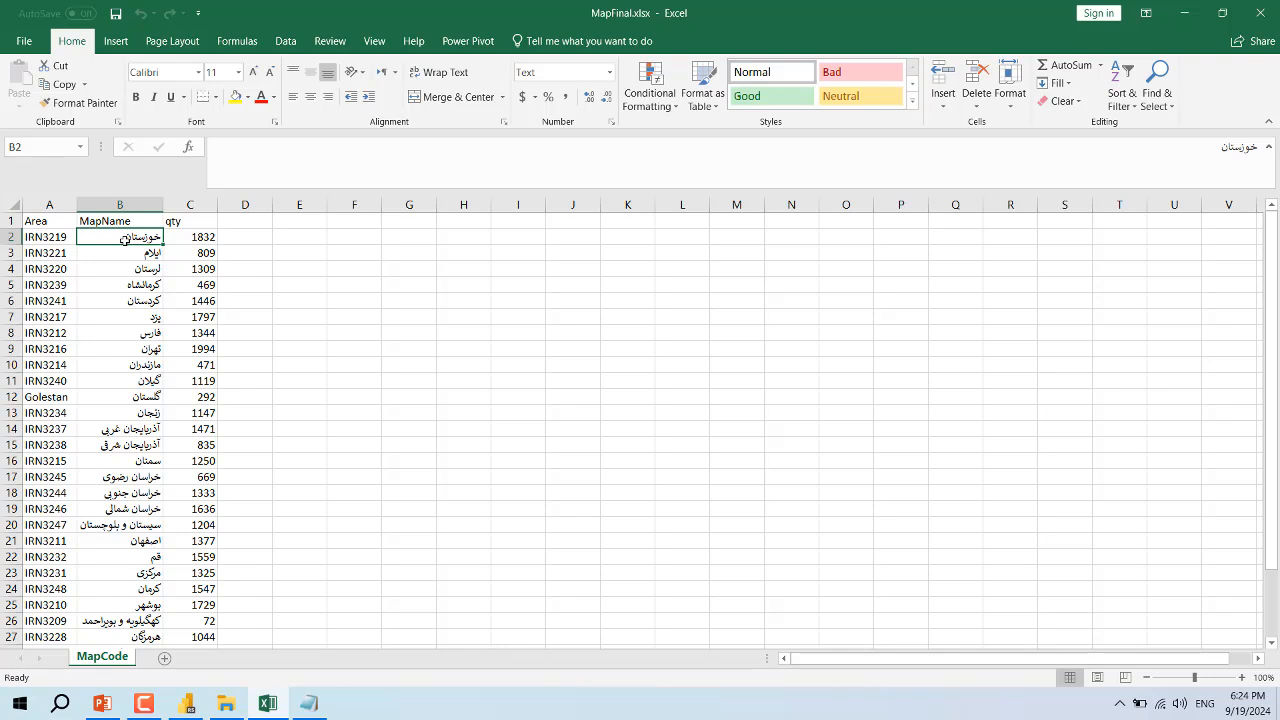
{"action": "left_click", "coordinate": [44, 253]}
{"action": "left_click", "coordinate": [47, 205]}
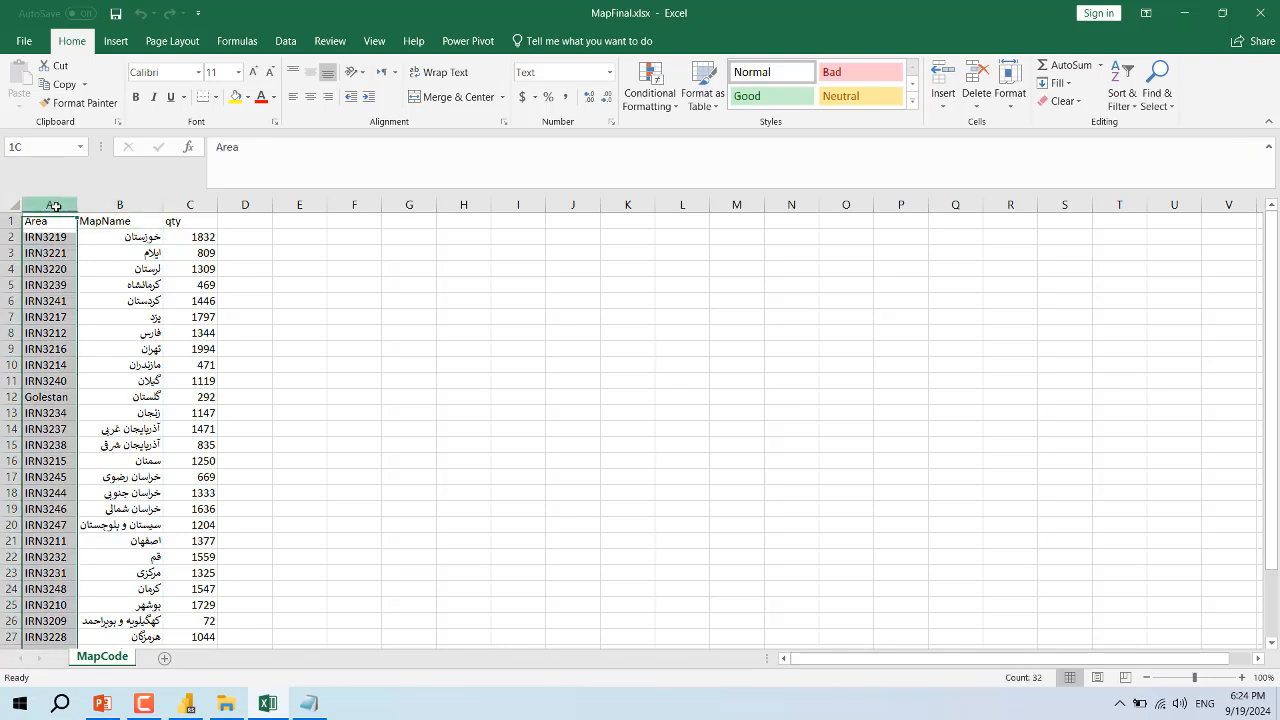
{"action": "left_click", "coordinate": [46, 237]}
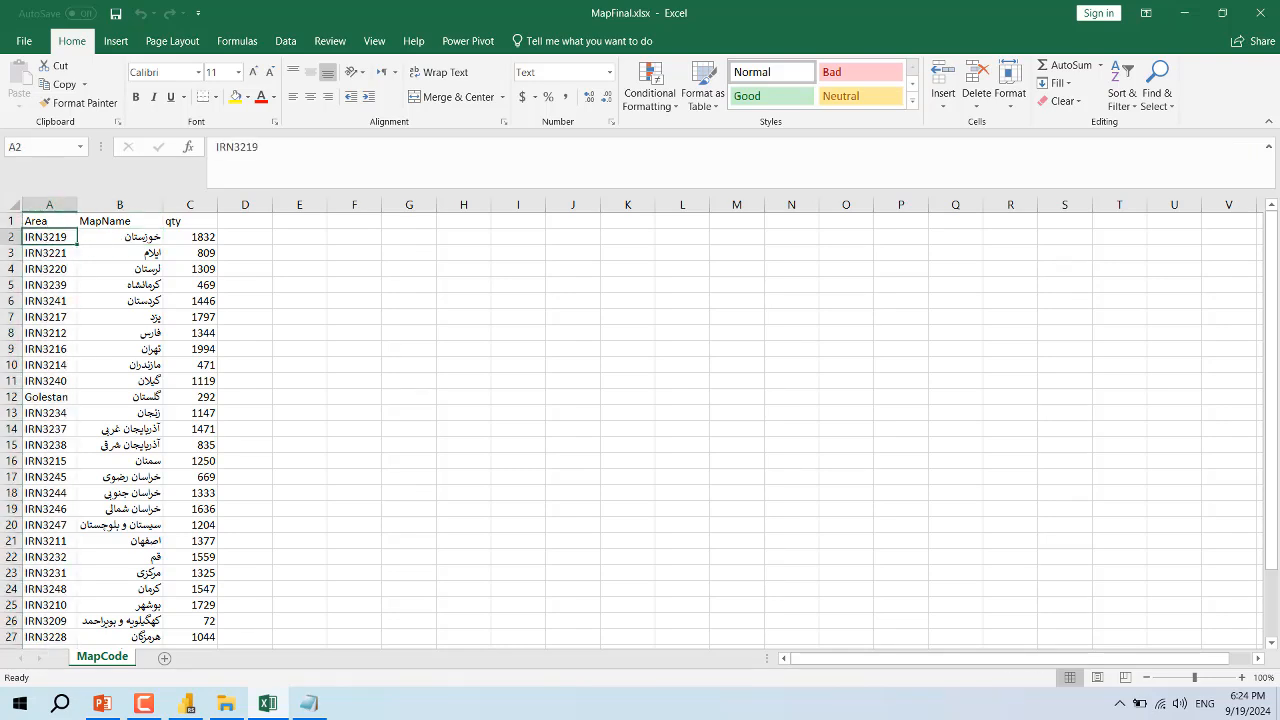
Return to ir.svg in Notepad, examine the path coordinates and the id and name of Bushehr, and close the file
{"action": "left_click", "coordinate": [308, 704]}
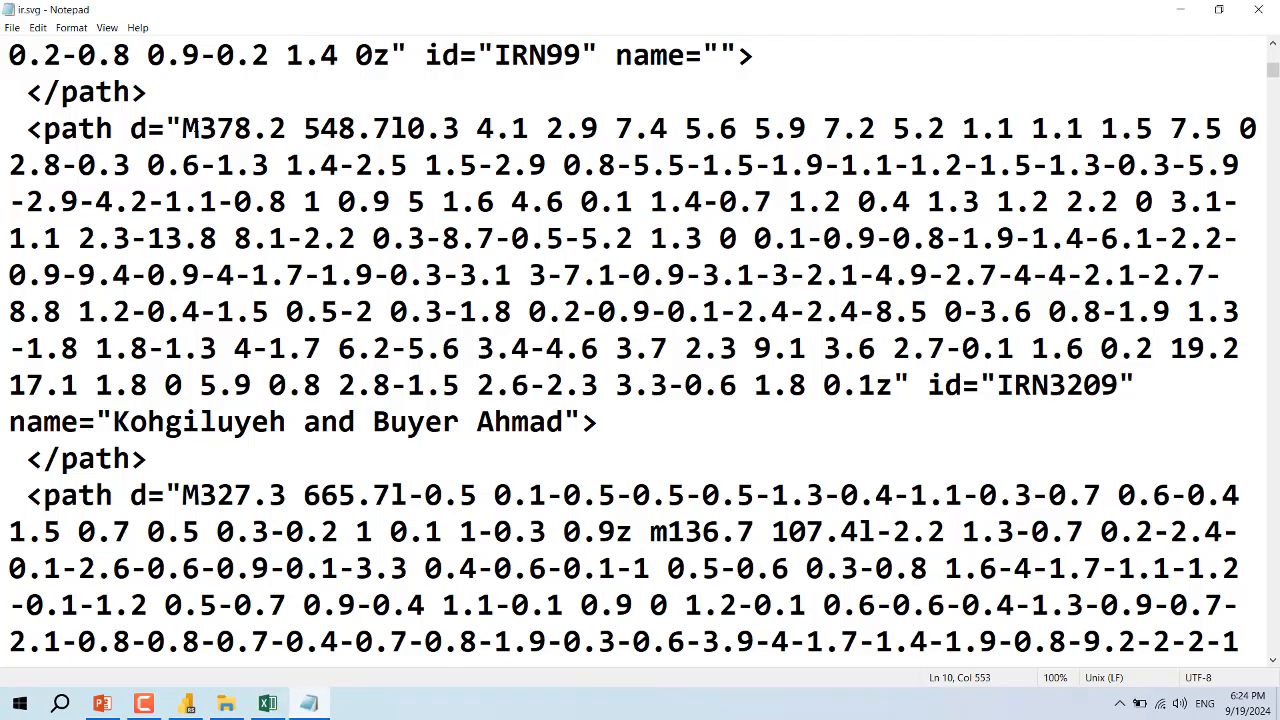
{"action": "left_click_drag", "start_coordinate": [181, 130], "coordinate": [603, 392]}
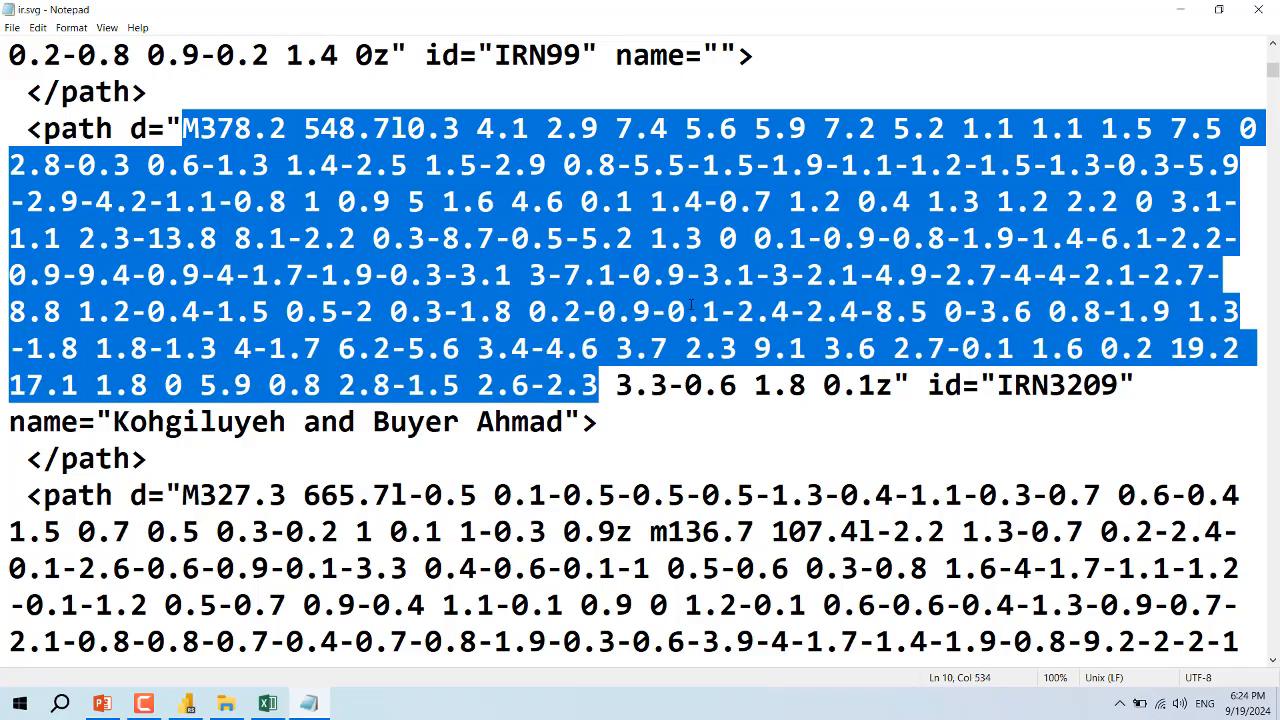
{"action": "left_click", "coordinate": [871, 345]}
{"action": "scroll", "coordinate": [718, 433], "scroll_direction": "down", "scroll_amount": 8}
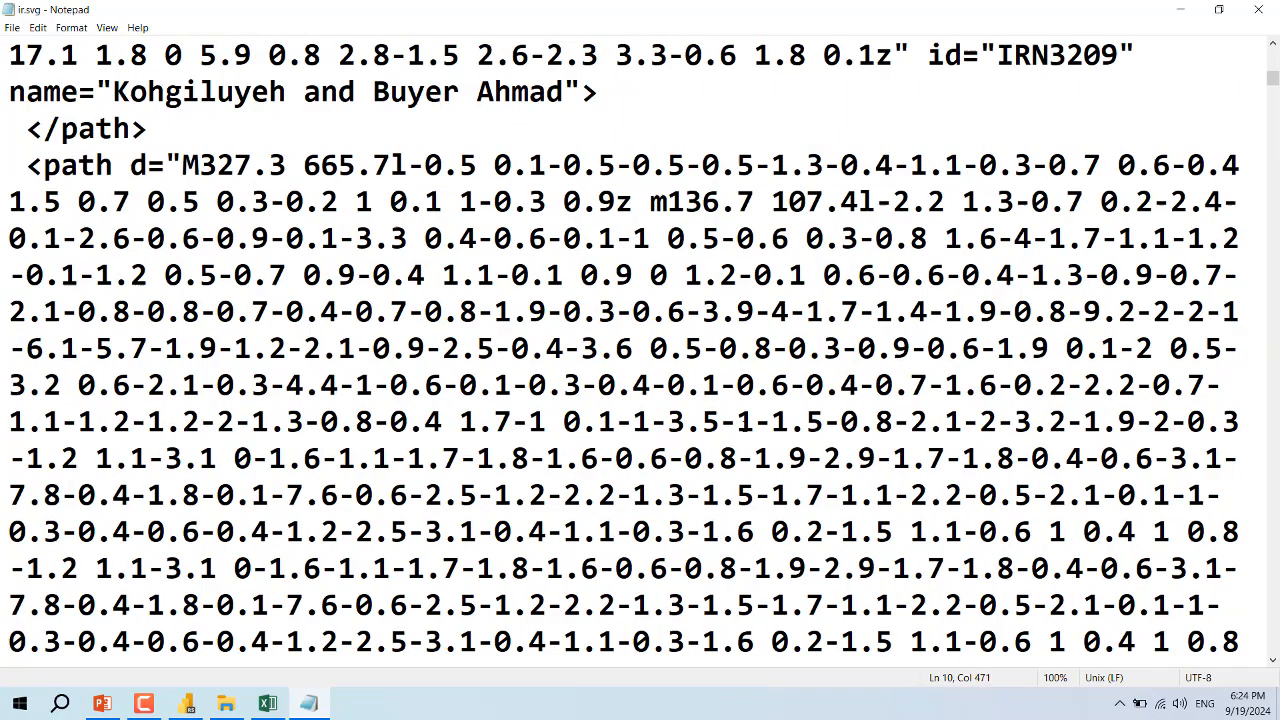
{"action": "scroll", "coordinate": [578, 358], "scroll_direction": "down", "scroll_amount": 3}
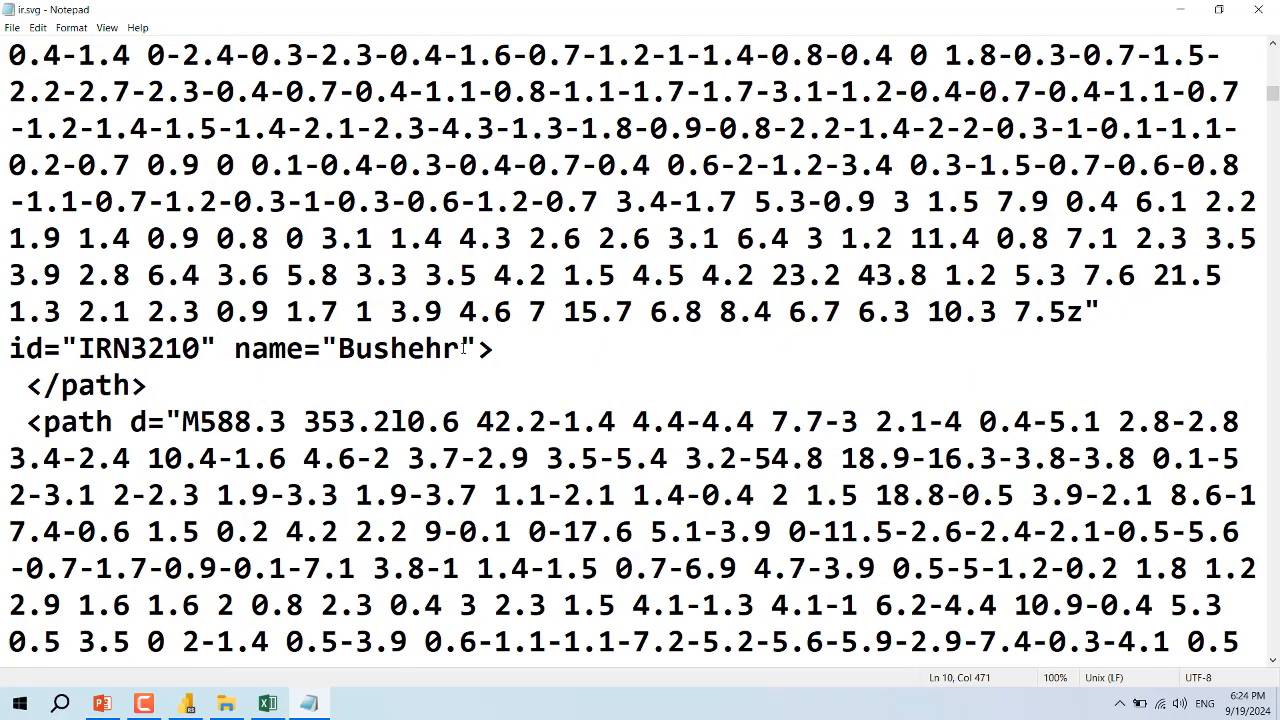
{"action": "left_click_drag", "start_coordinate": [338, 347], "coordinate": [426, 347]}
{"action": "scroll", "coordinate": [433, 350], "scroll_direction": "up", "scroll_amount": 6}
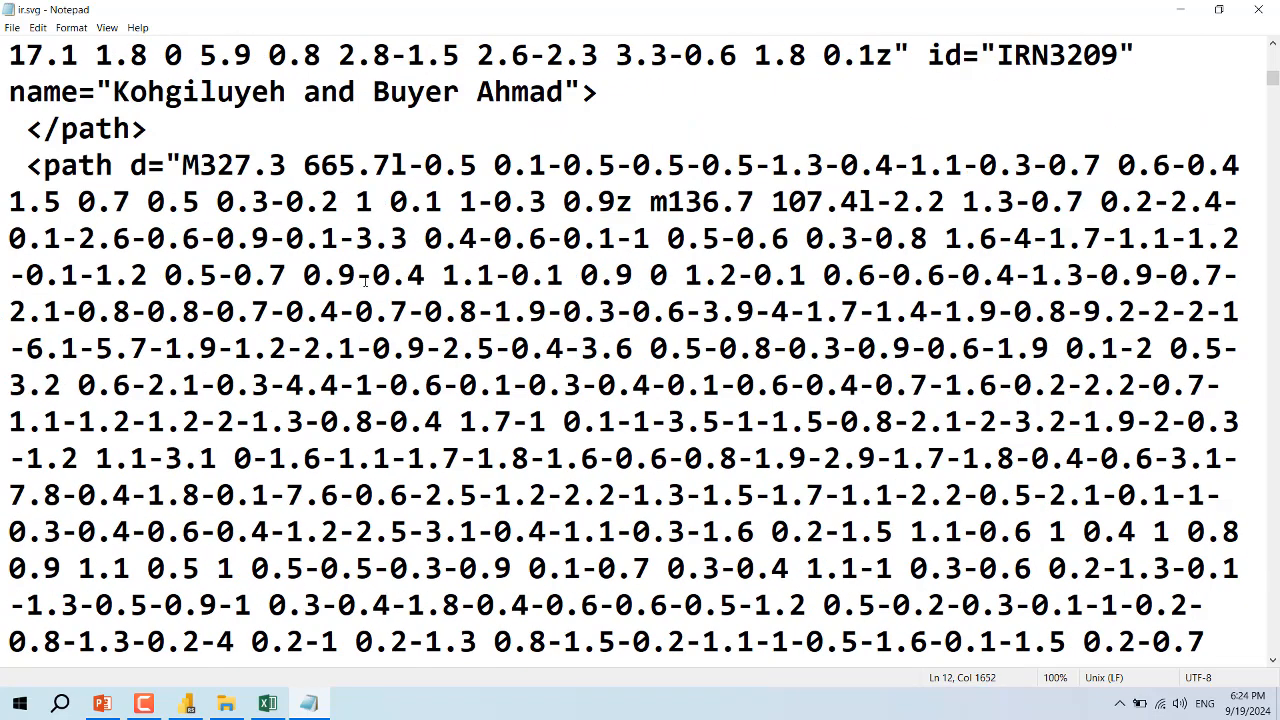
{"action": "scroll", "coordinate": [340, 340], "scroll_direction": "down", "scroll_amount": 5}
{"action": "left_click_drag", "start_coordinate": [94, 458], "coordinate": [184, 458]}
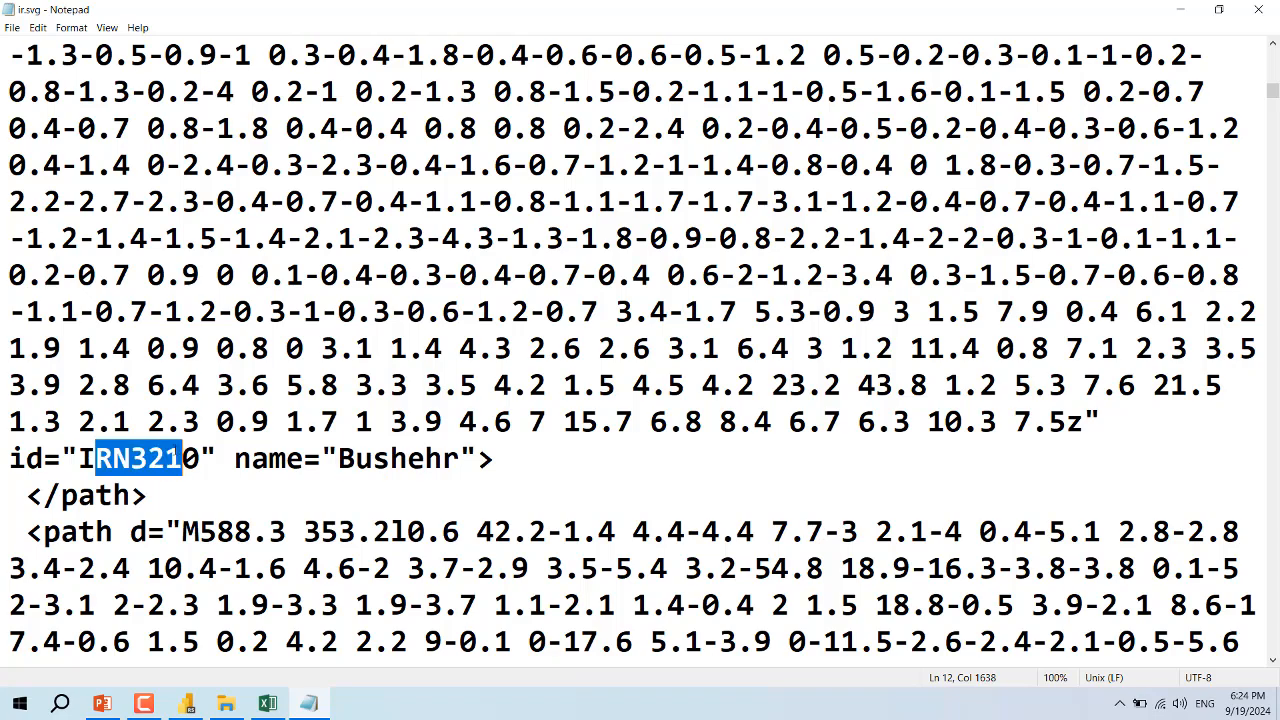
{"action": "left_click", "coordinate": [222, 458]}
{"action": "scroll", "coordinate": [210, 440], "scroll_direction": "down", "scroll_amount": 10}
{"action": "scroll", "coordinate": [197, 424], "scroll_direction": "up", "scroll_amount": 3}
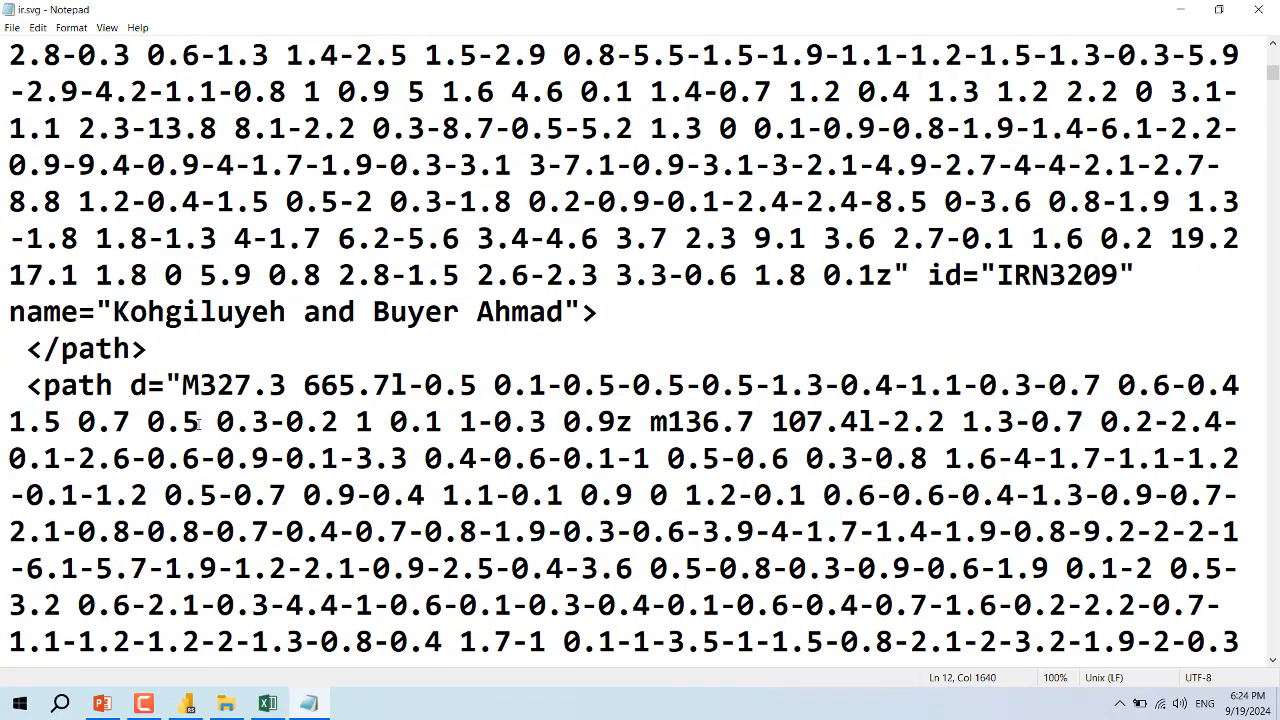
{"action": "scroll", "coordinate": [125, 490], "scroll_direction": "down", "scroll_amount": 7}
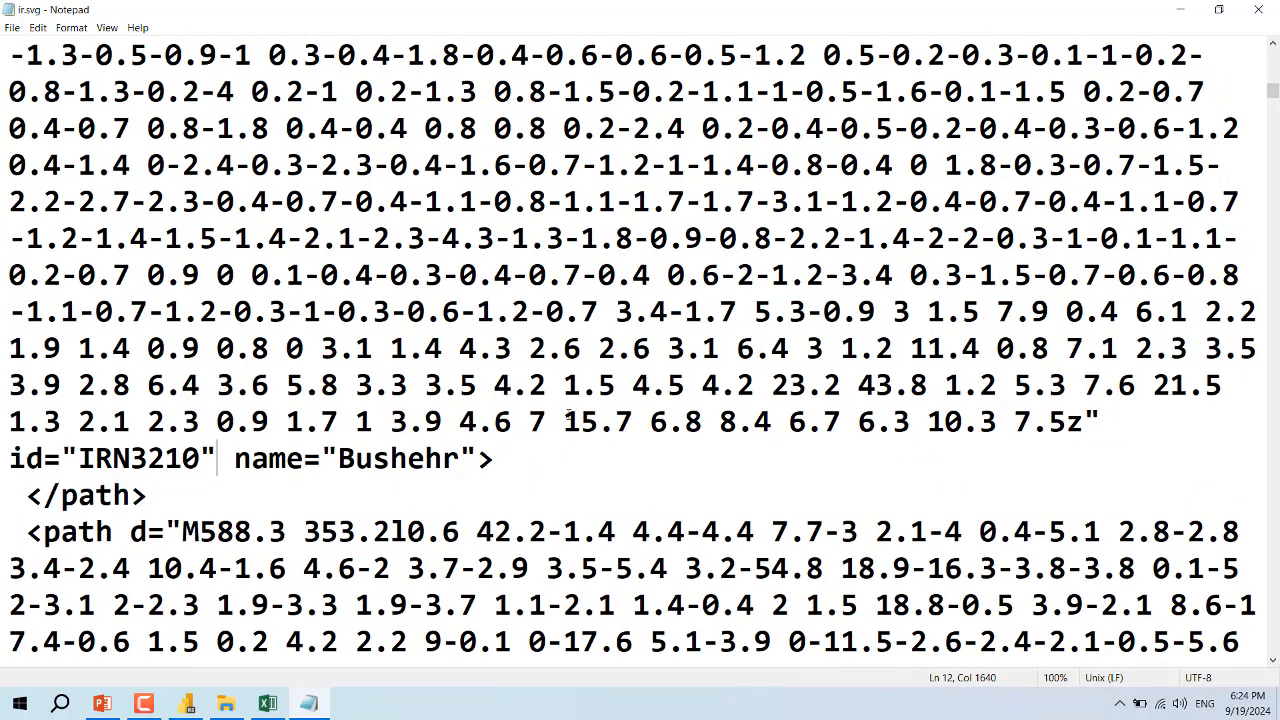
{"action": "left_click", "coordinate": [1272, 8]}
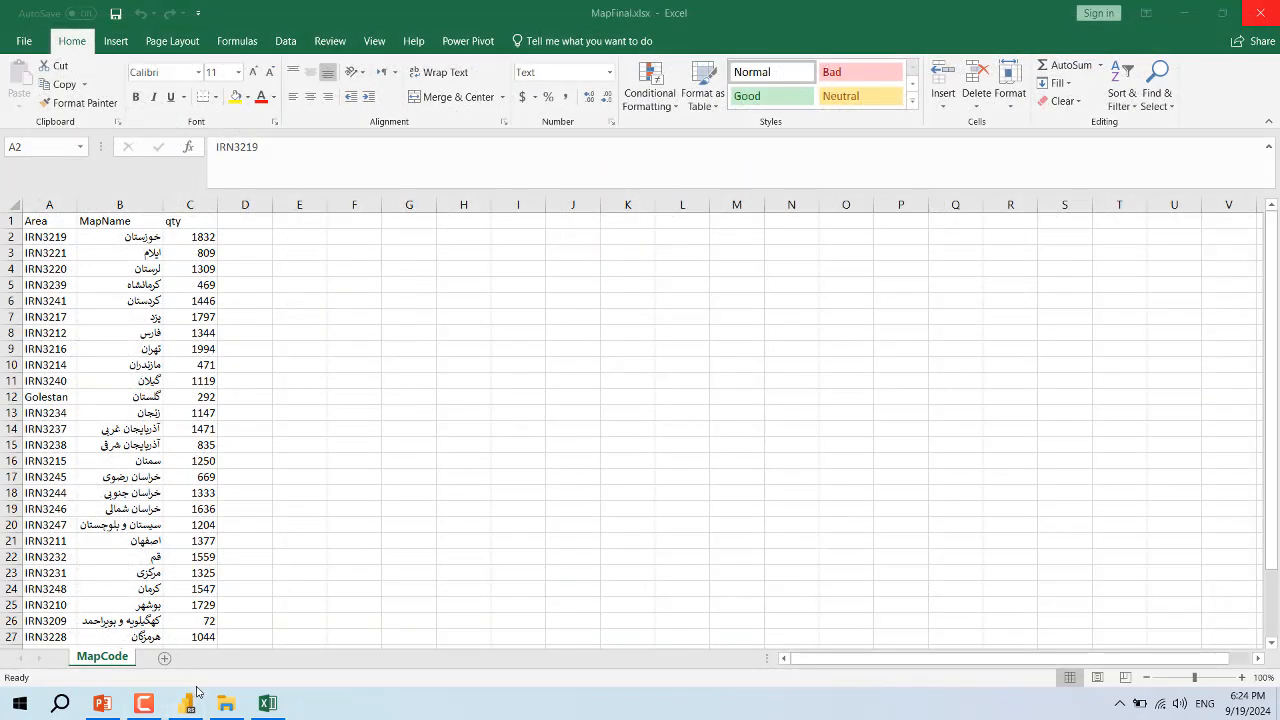
Switch to Power BI and assign Area as the Category and qty as the Measure of the Synoptic Panel visual
{"action": "left_click", "coordinate": [190, 703]}
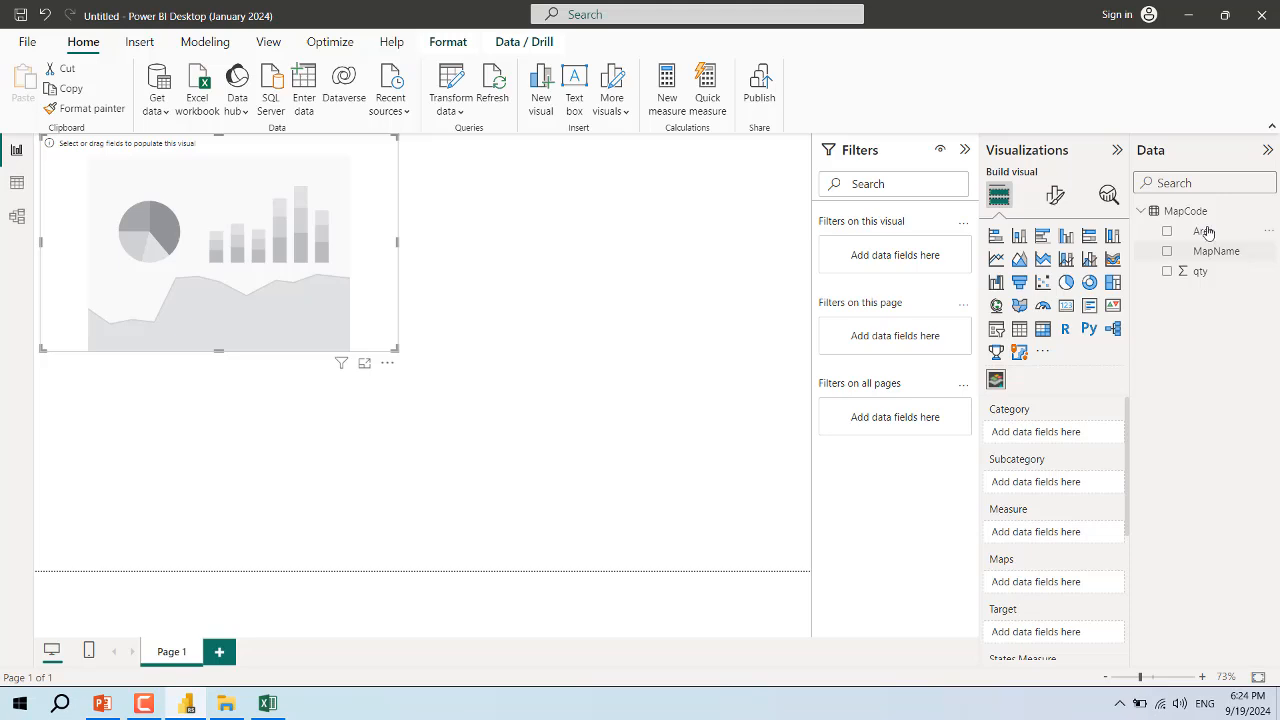
{"action": "left_click_drag", "start_coordinate": [1203, 231], "coordinate": [1049, 441]}
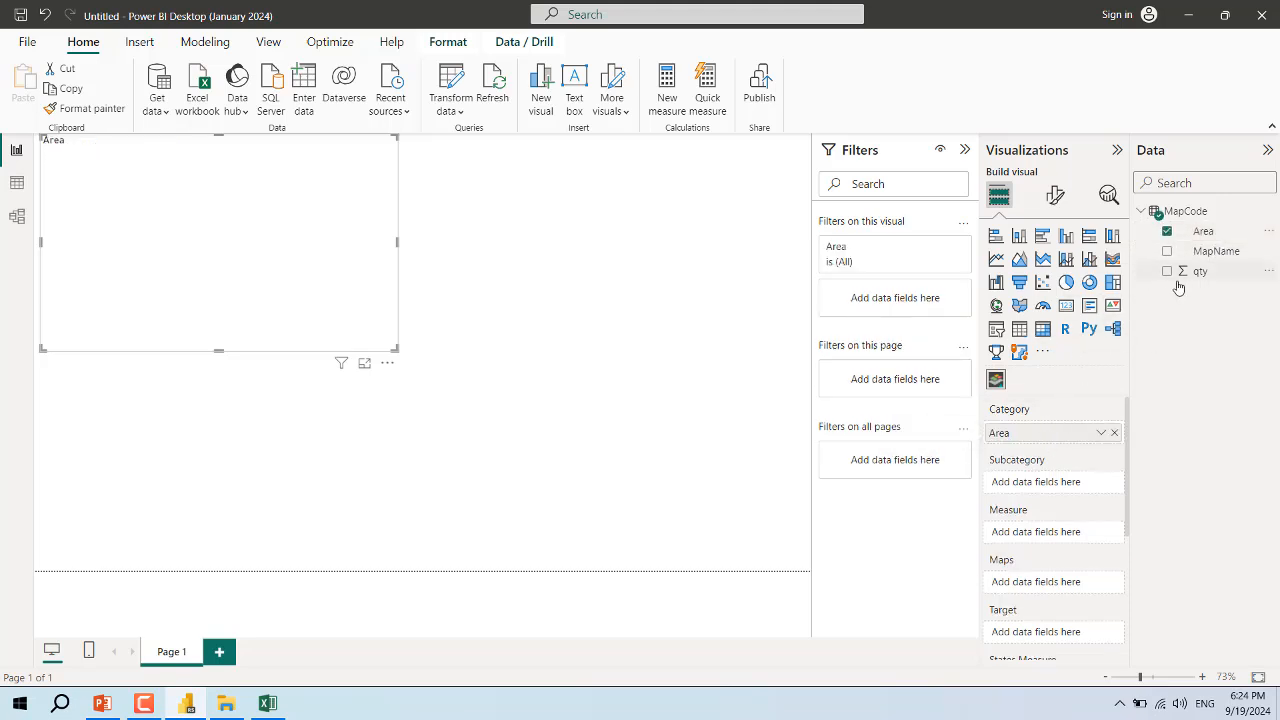
{"action": "left_click_drag", "start_coordinate": [1199, 278], "coordinate": [1060, 532]}
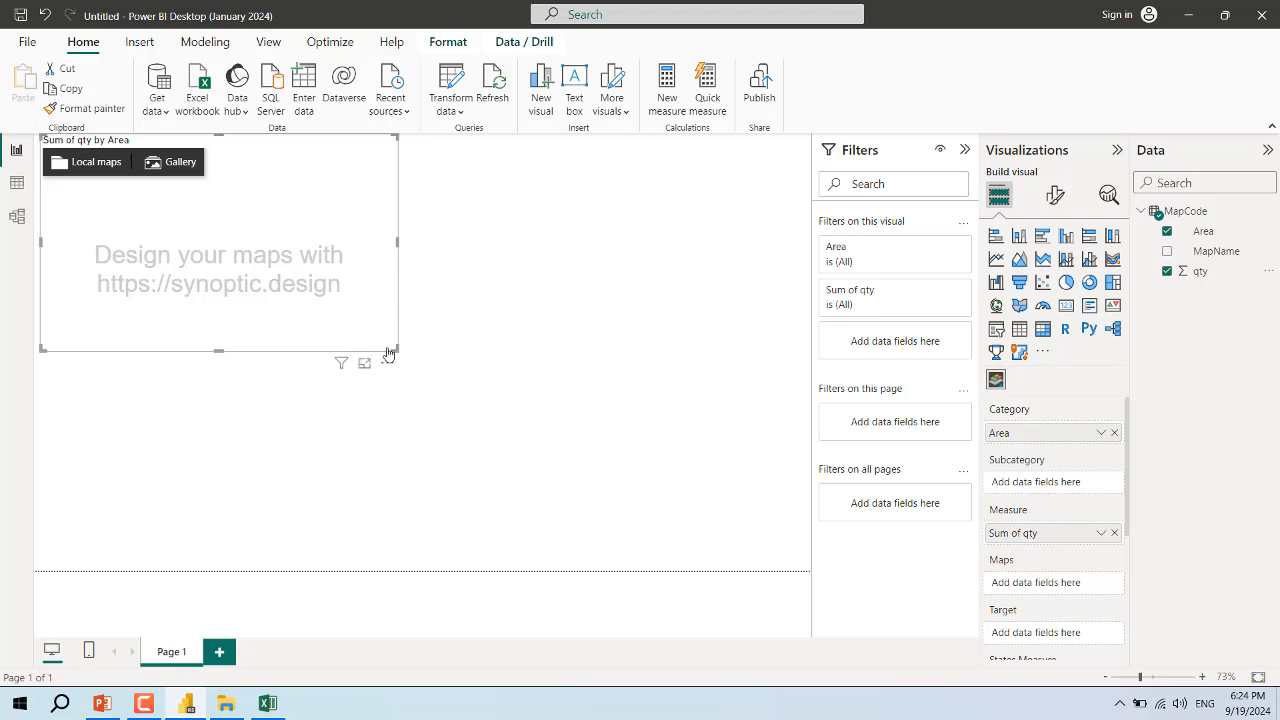
Load the local map file ir.svg into the Synoptic Panel and enlarge the visual across most of the page
{"action": "left_click_drag", "start_coordinate": [394, 347], "coordinate": [566, 417]}
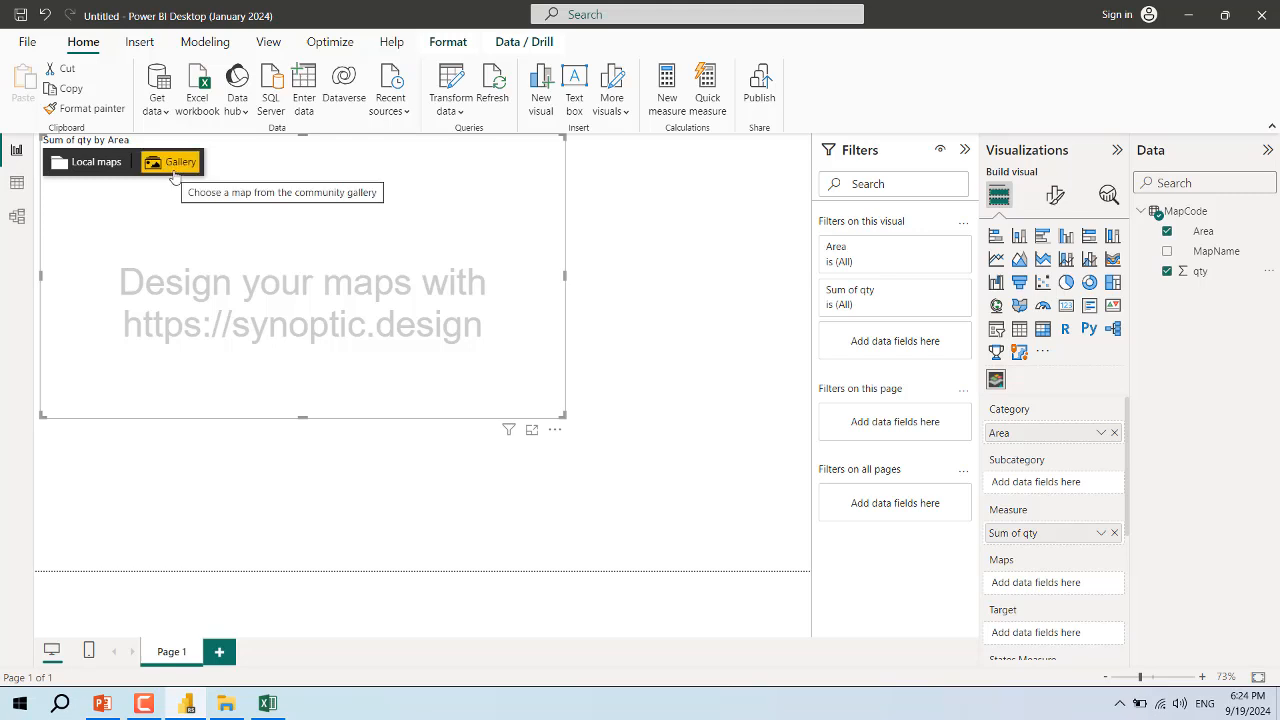
{"action": "left_click", "coordinate": [58, 163]}
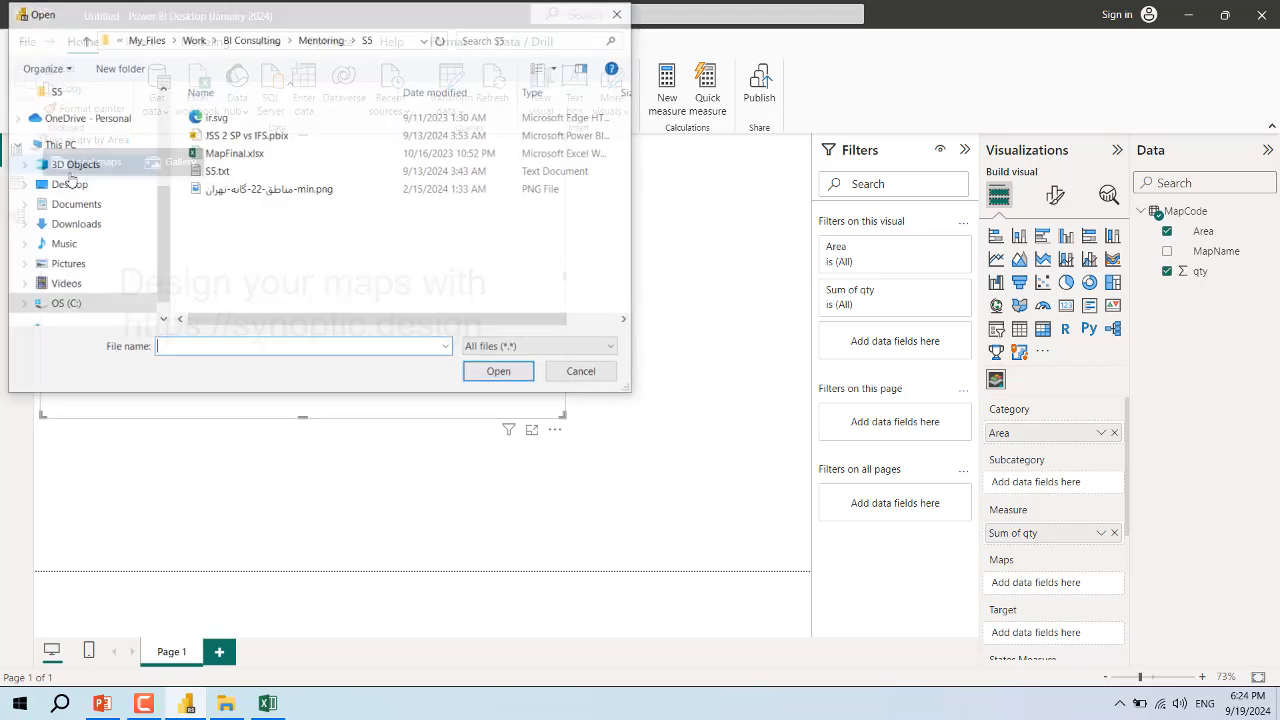
{"action": "double_click", "coordinate": [225, 117]}
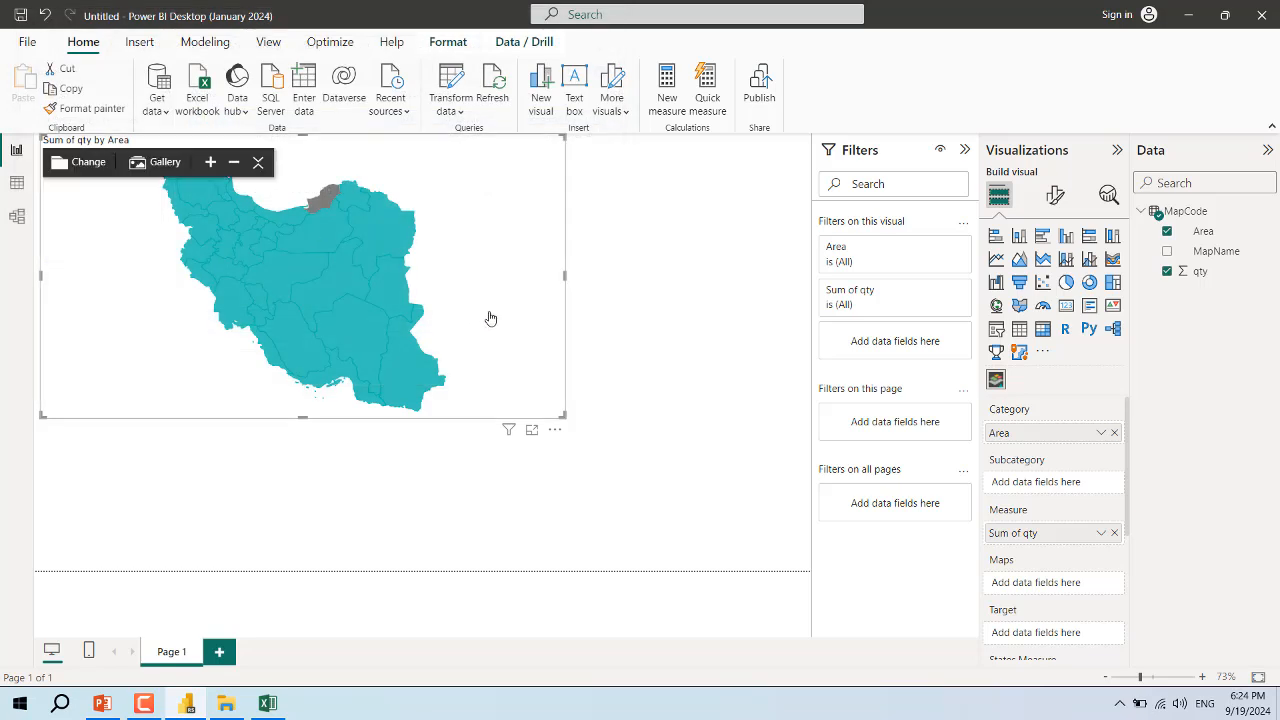
{"action": "left_click_drag", "start_coordinate": [558, 416], "coordinate": [696, 486]}
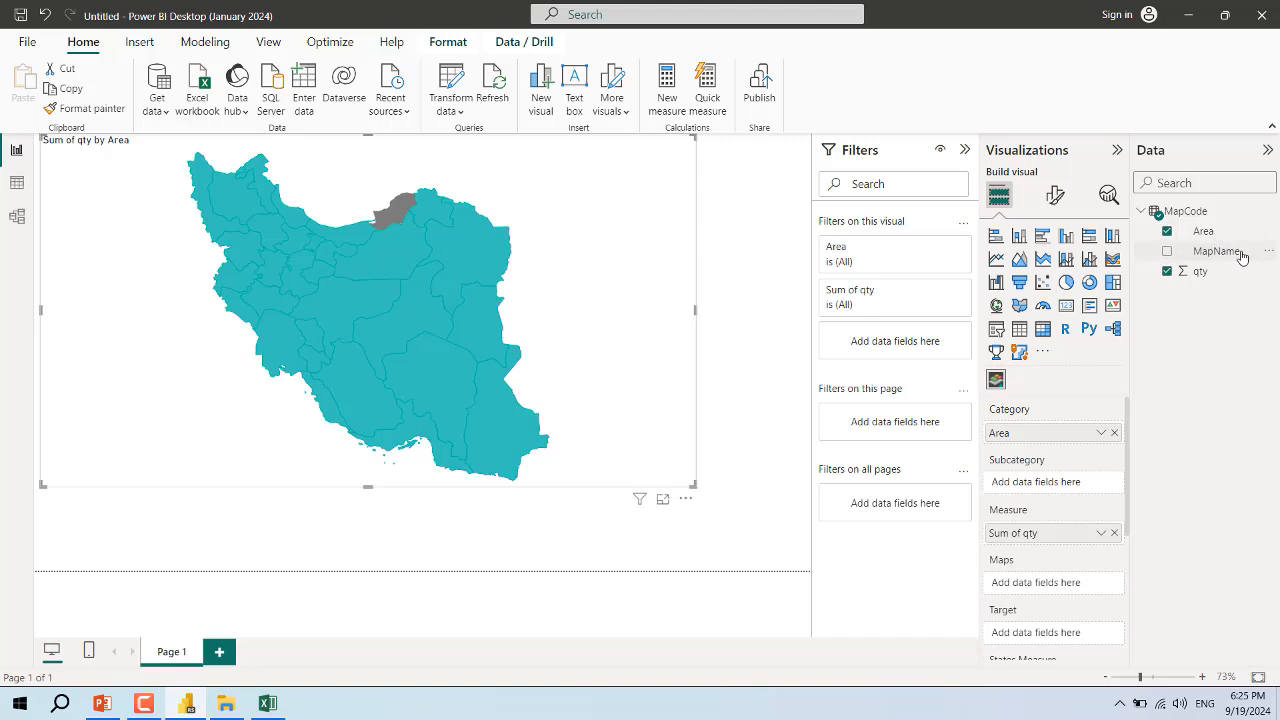
Add MapName as the map's Subcategory and turn on Saturate in its data colors
{"action": "left_click_drag", "start_coordinate": [1242, 258], "coordinate": [1105, 484]}
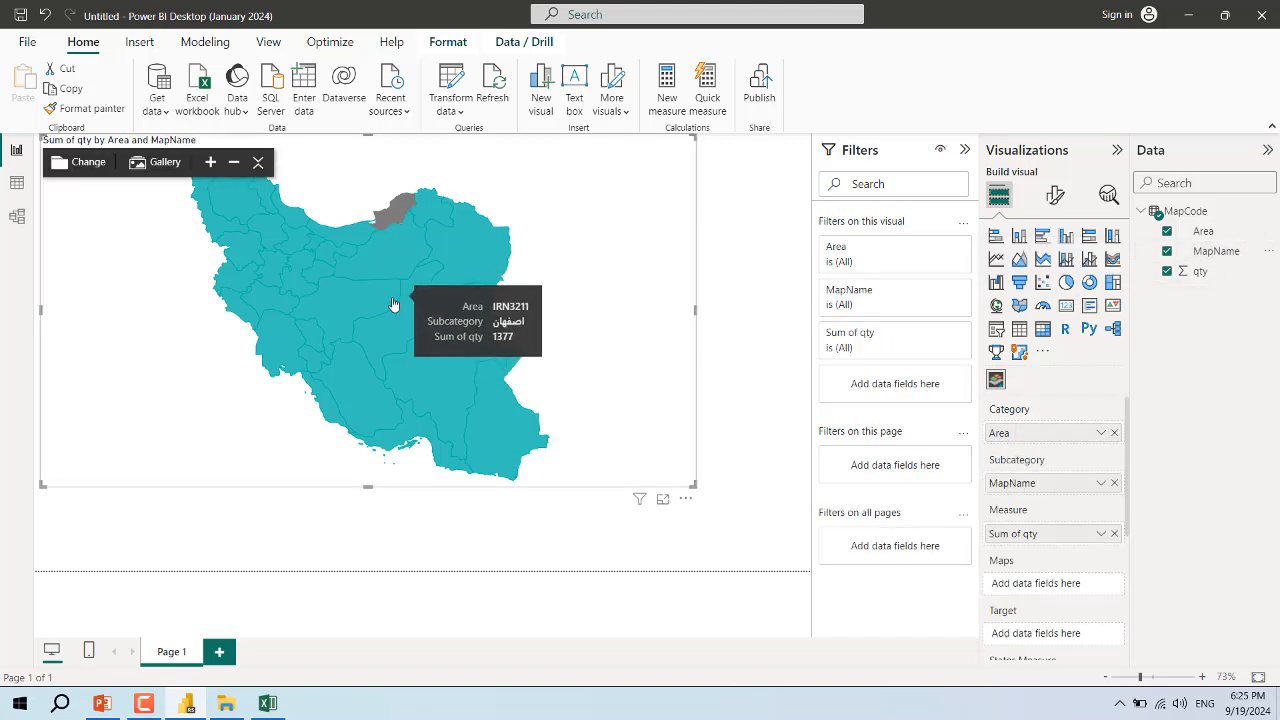
{"action": "left_click", "coordinate": [1055, 195]}
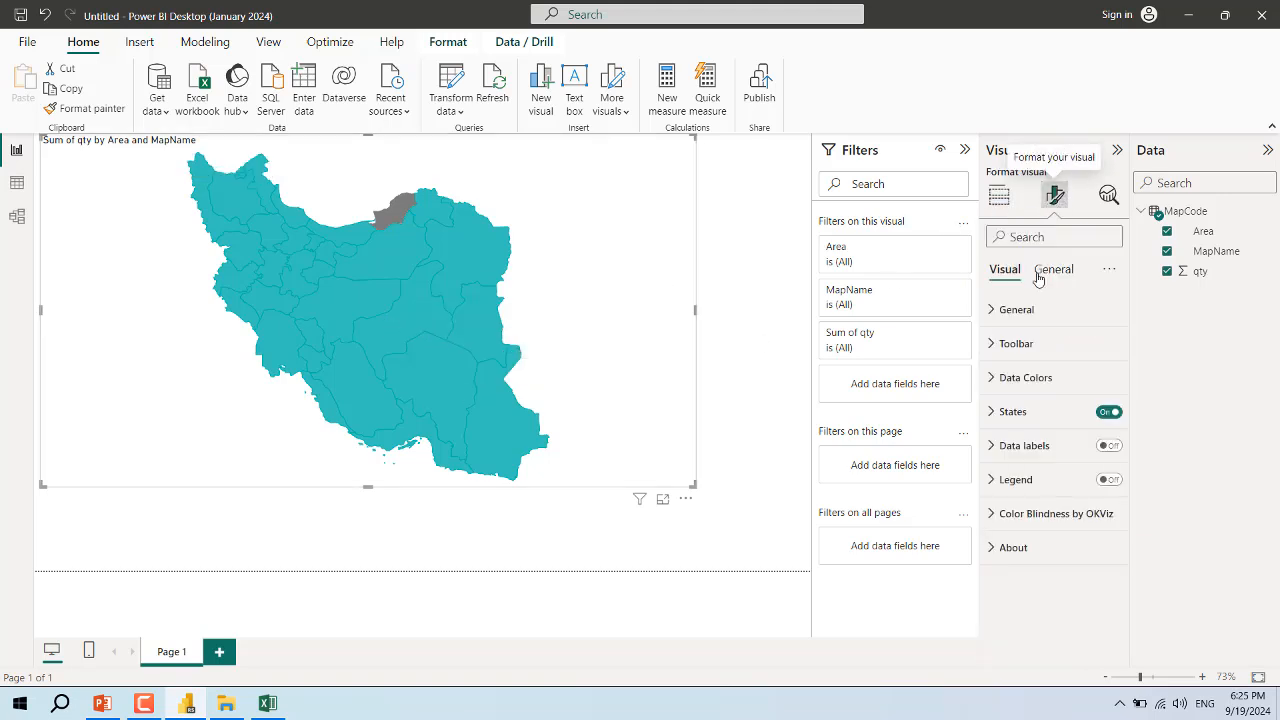
{"action": "left_click", "coordinate": [1037, 385]}
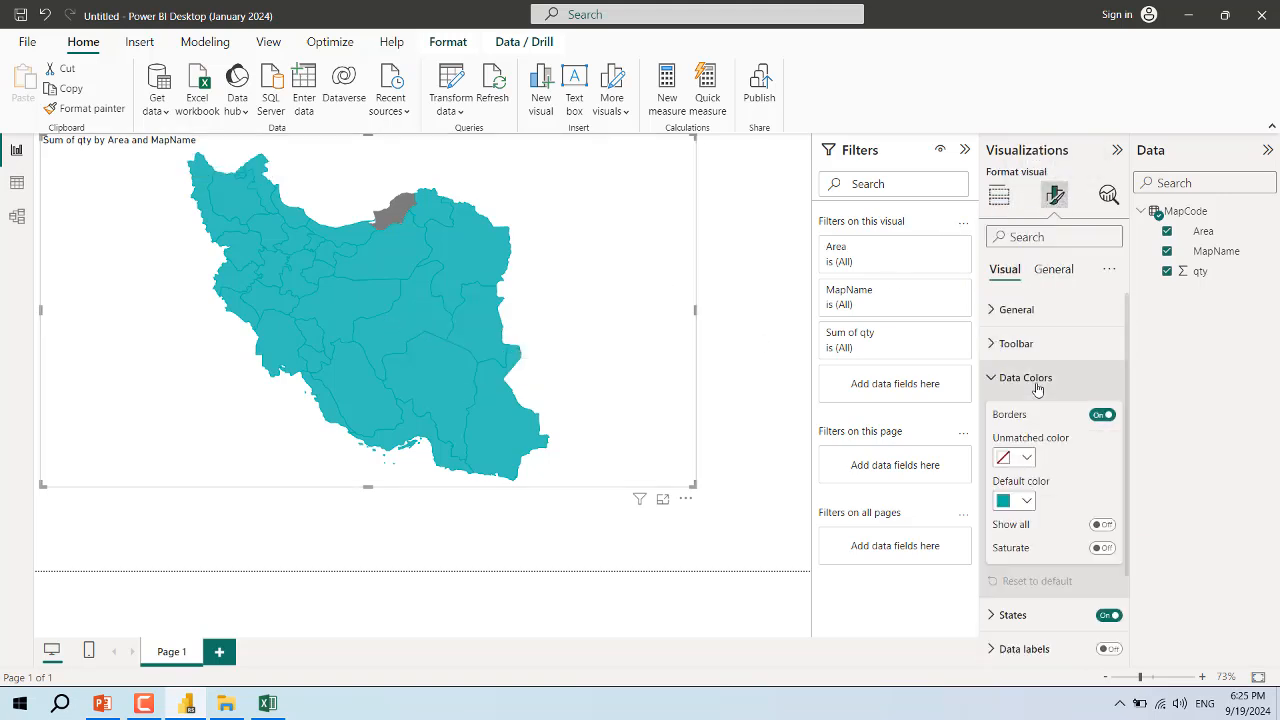
{"action": "left_click", "coordinate": [1101, 548]}
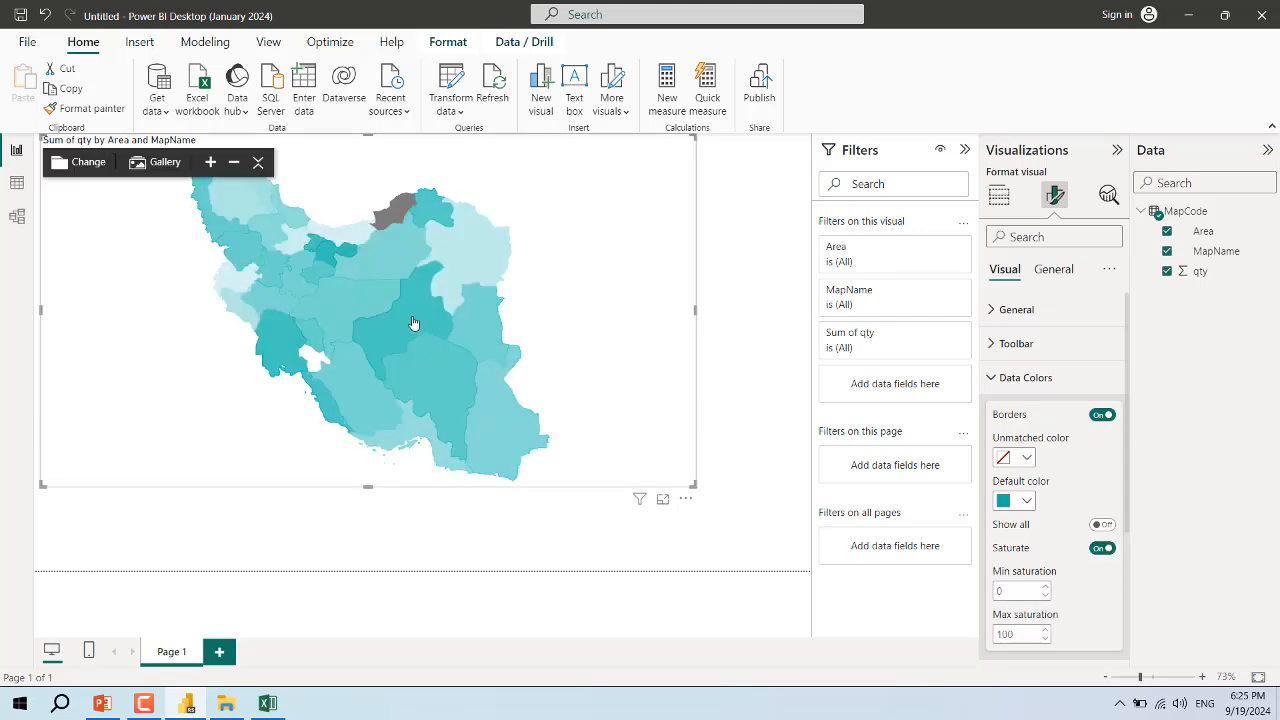
{"action": "mouse_move", "coordinate": [414, 323]}
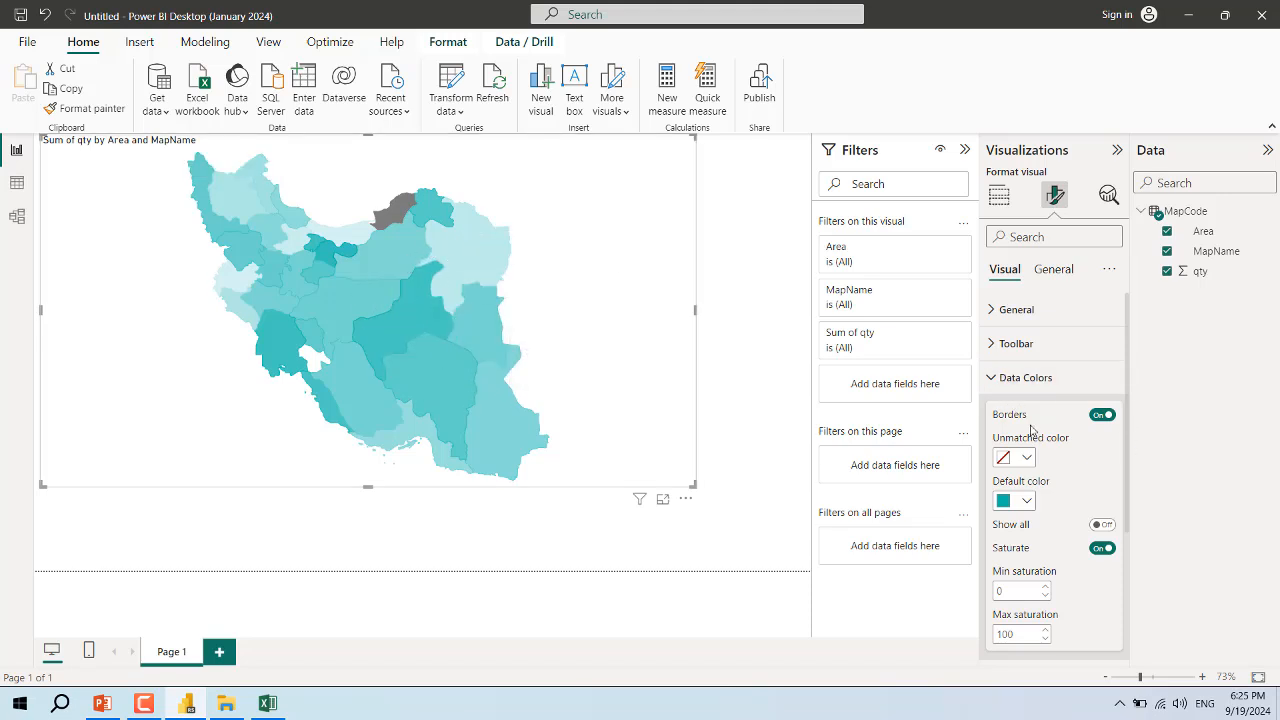
Try grey as the map's unmatched color, and set it to light orange instead
{"action": "mouse_move", "coordinate": [395, 224]}
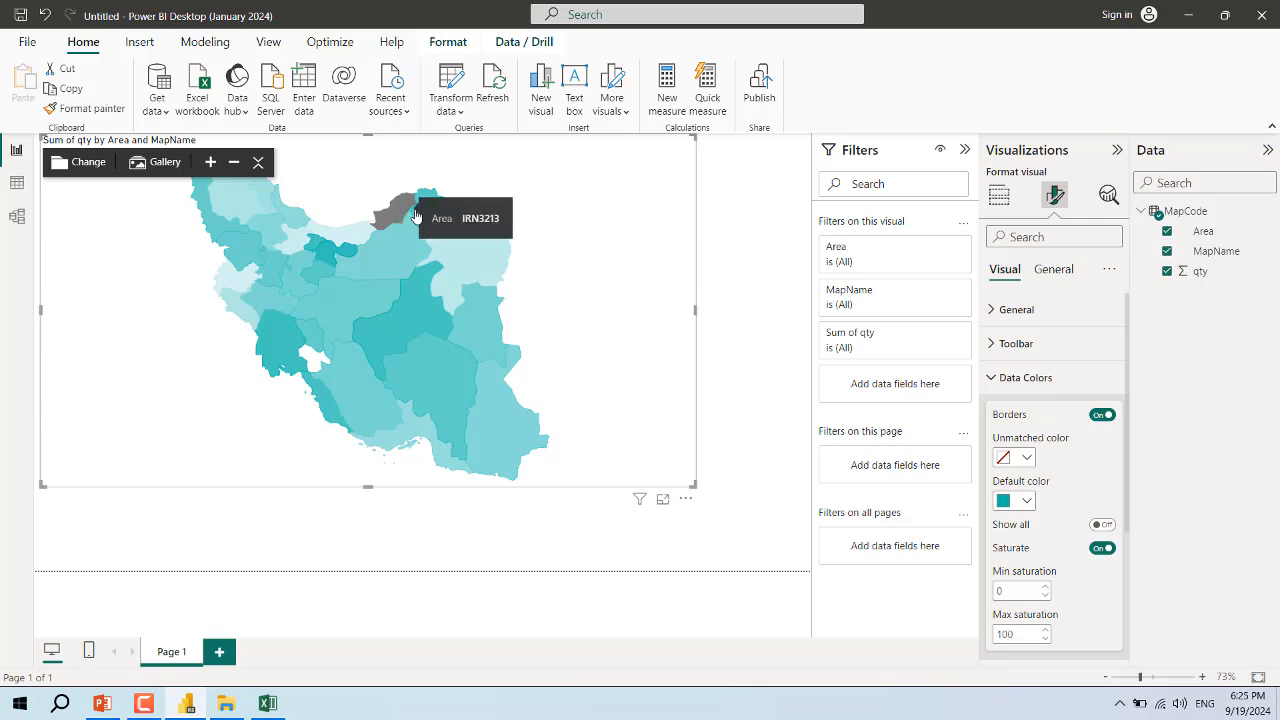
{"action": "left_click", "coordinate": [1020, 458]}
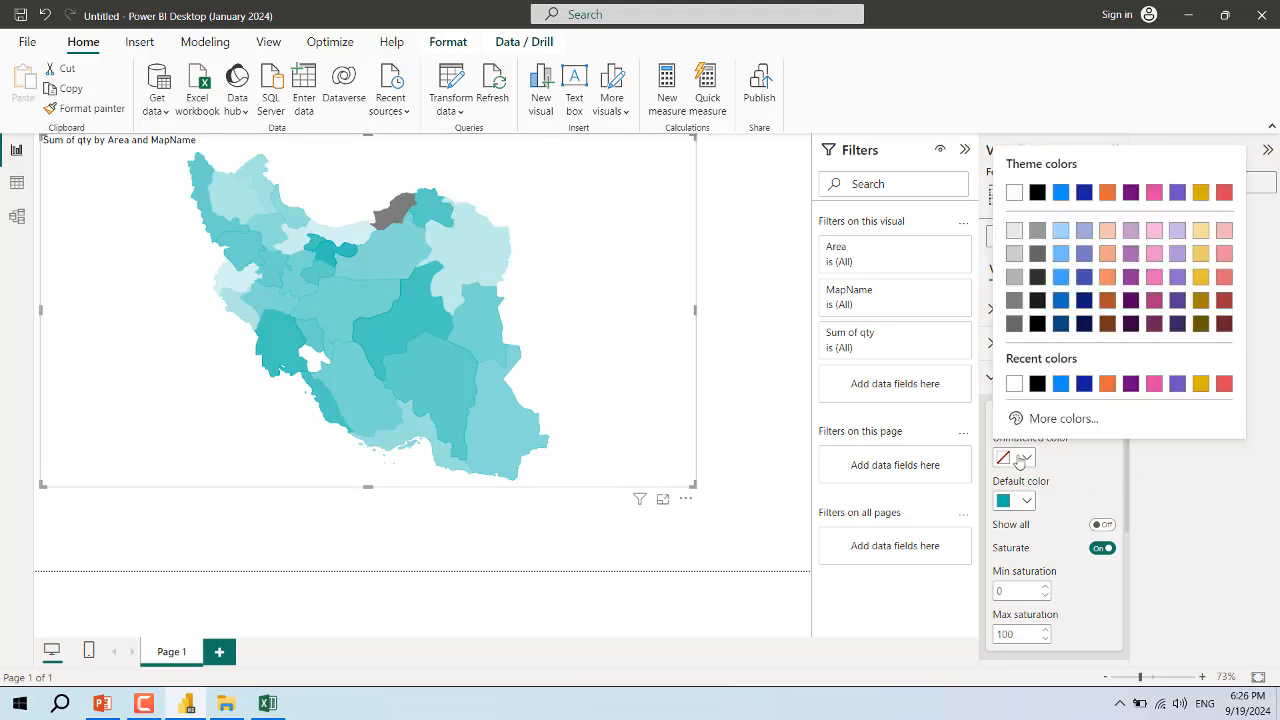
{"action": "left_click", "coordinate": [1037, 230]}
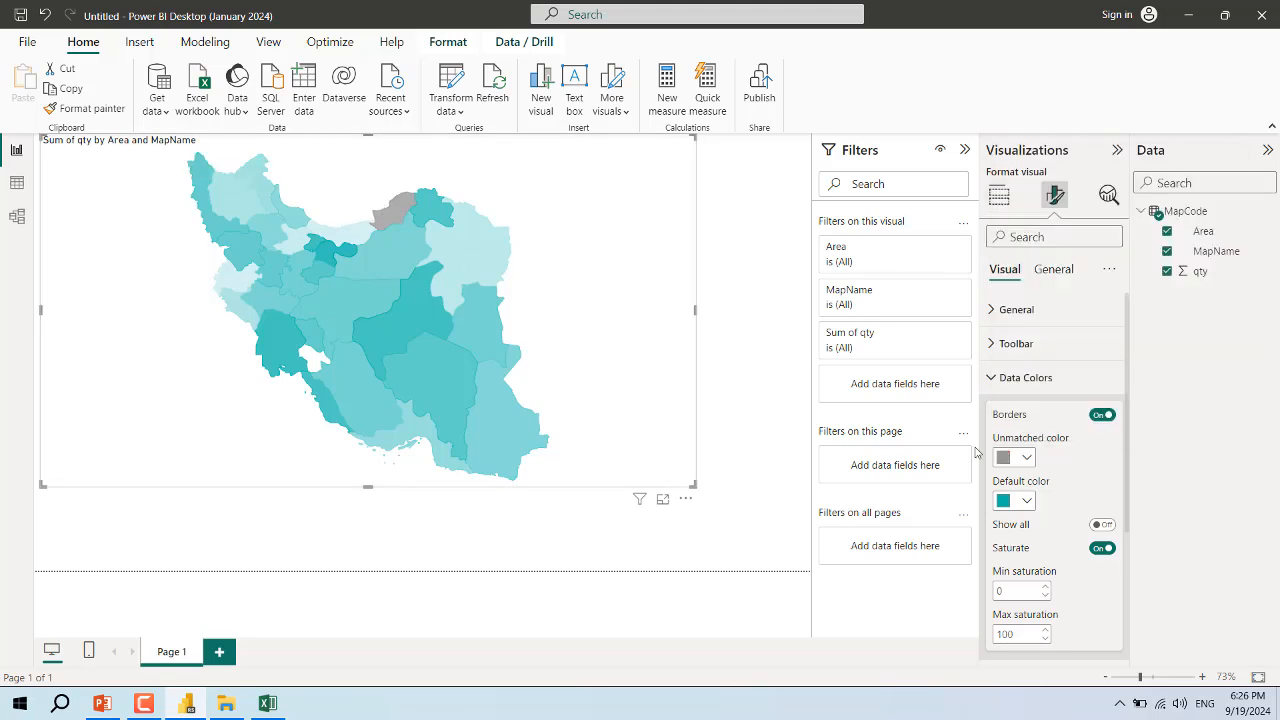
{"action": "left_click", "coordinate": [1018, 458]}
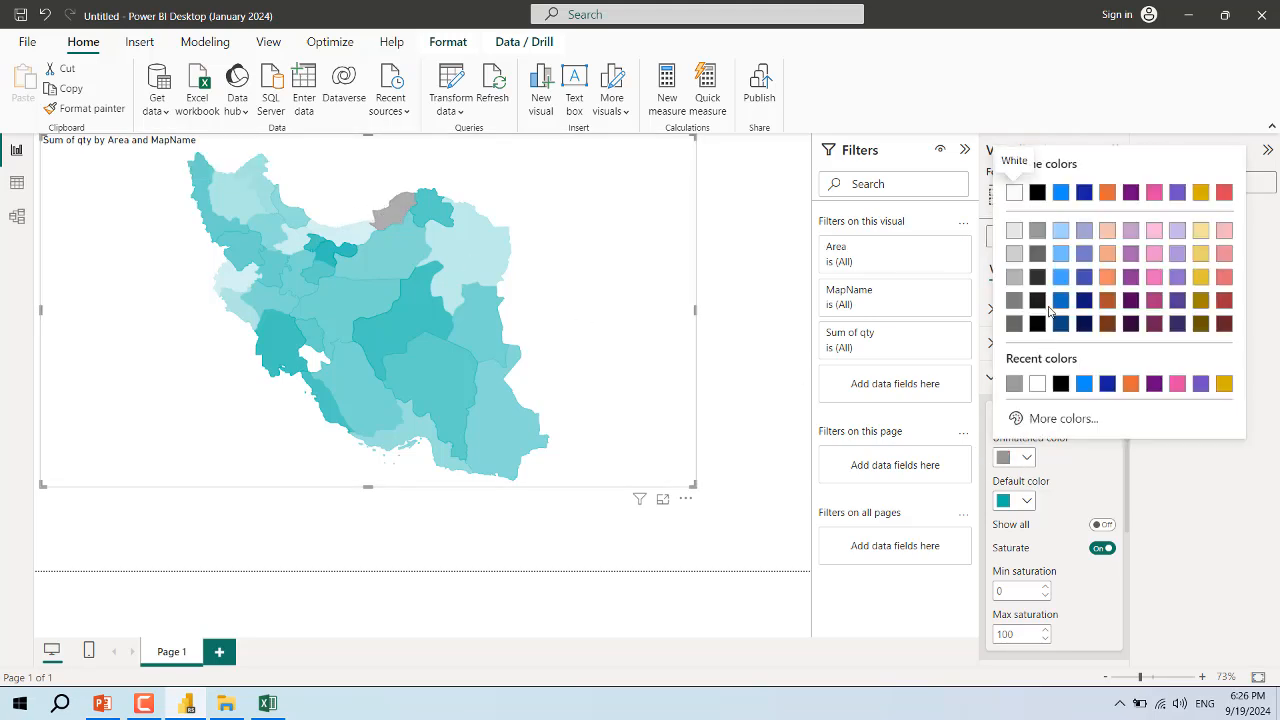
{"action": "left_click", "coordinate": [1107, 231]}
Turn the map's Unmatched areas option off and back on in the visual's general settings
{"action": "left_click", "coordinate": [1004, 312]}
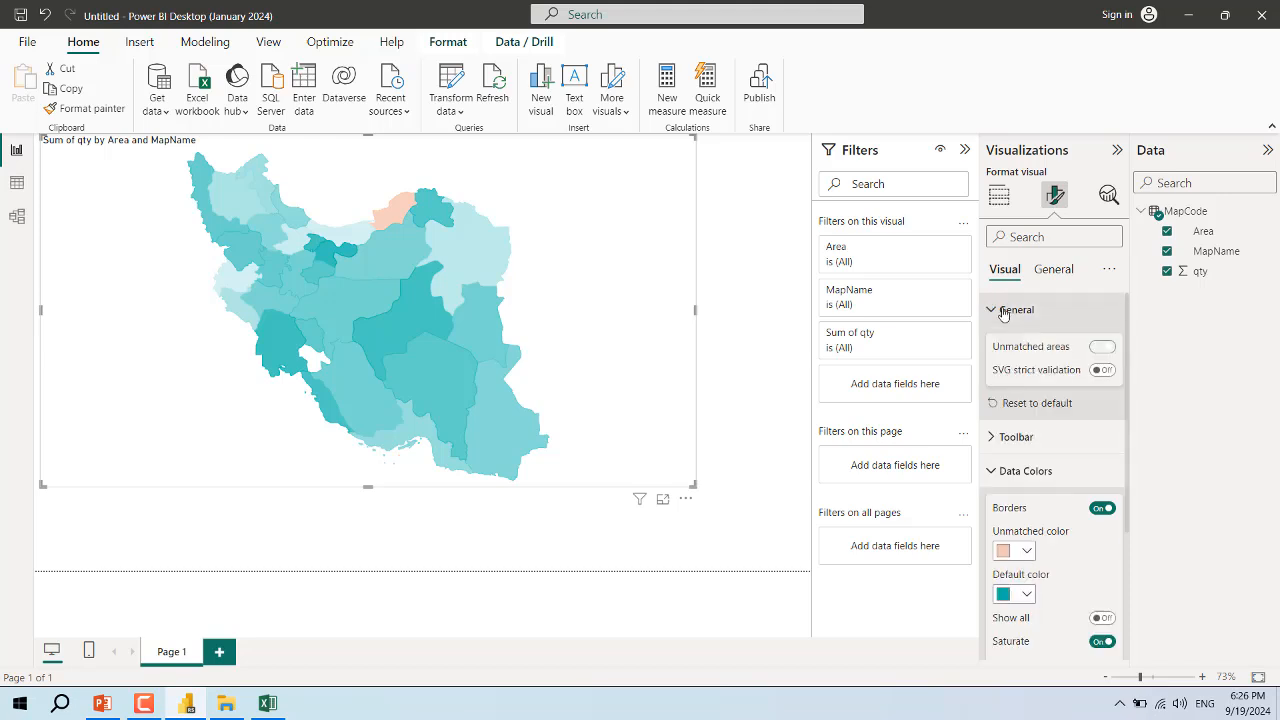
{"action": "left_click", "coordinate": [1104, 348]}
{"action": "left_click", "coordinate": [1108, 350]}
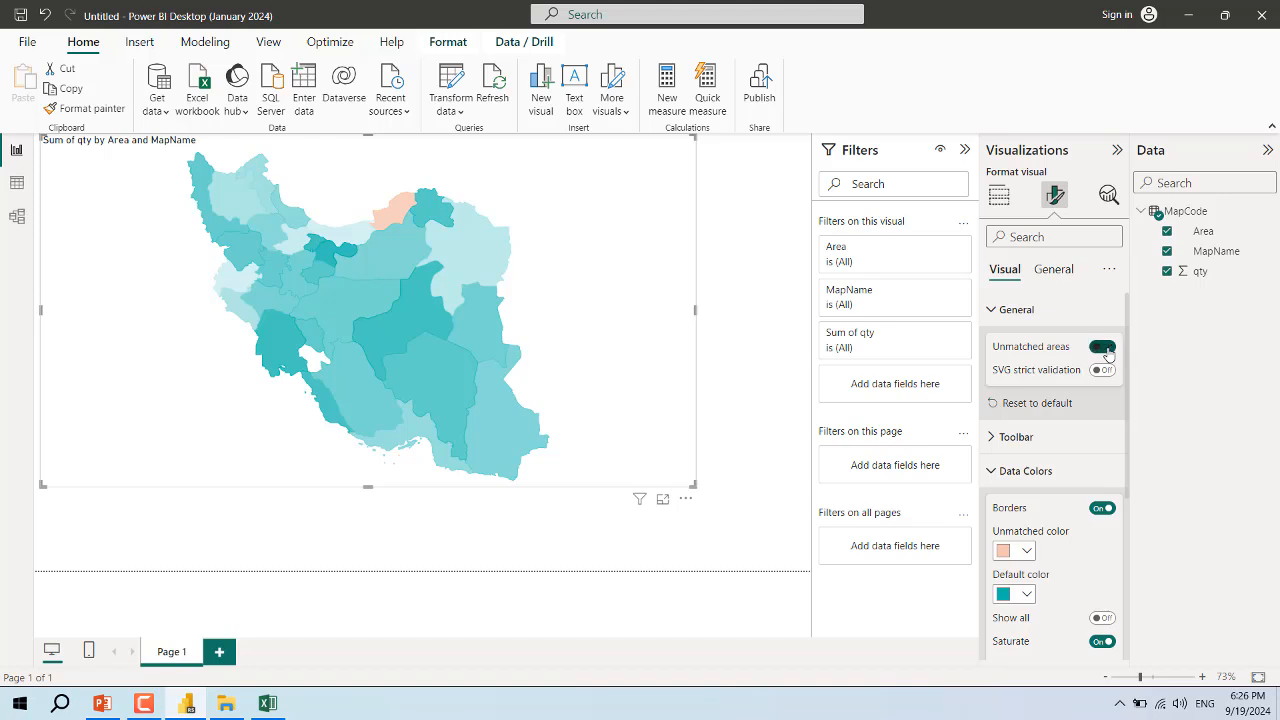
Toggle Unmatched areas off and on once more to compare the map, and collapse the General settings
{"action": "left_click", "coordinate": [1108, 350]}
{"action": "left_click", "coordinate": [1107, 349]}
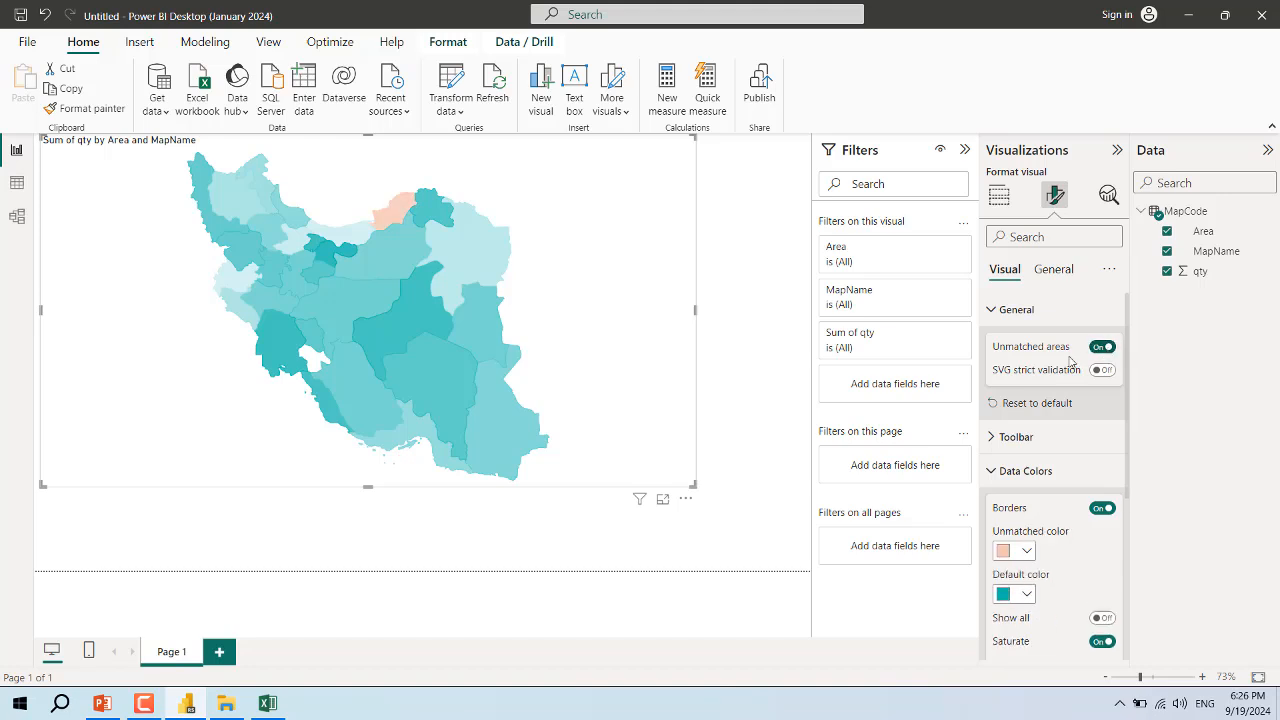
{"action": "left_click", "coordinate": [993, 307]}
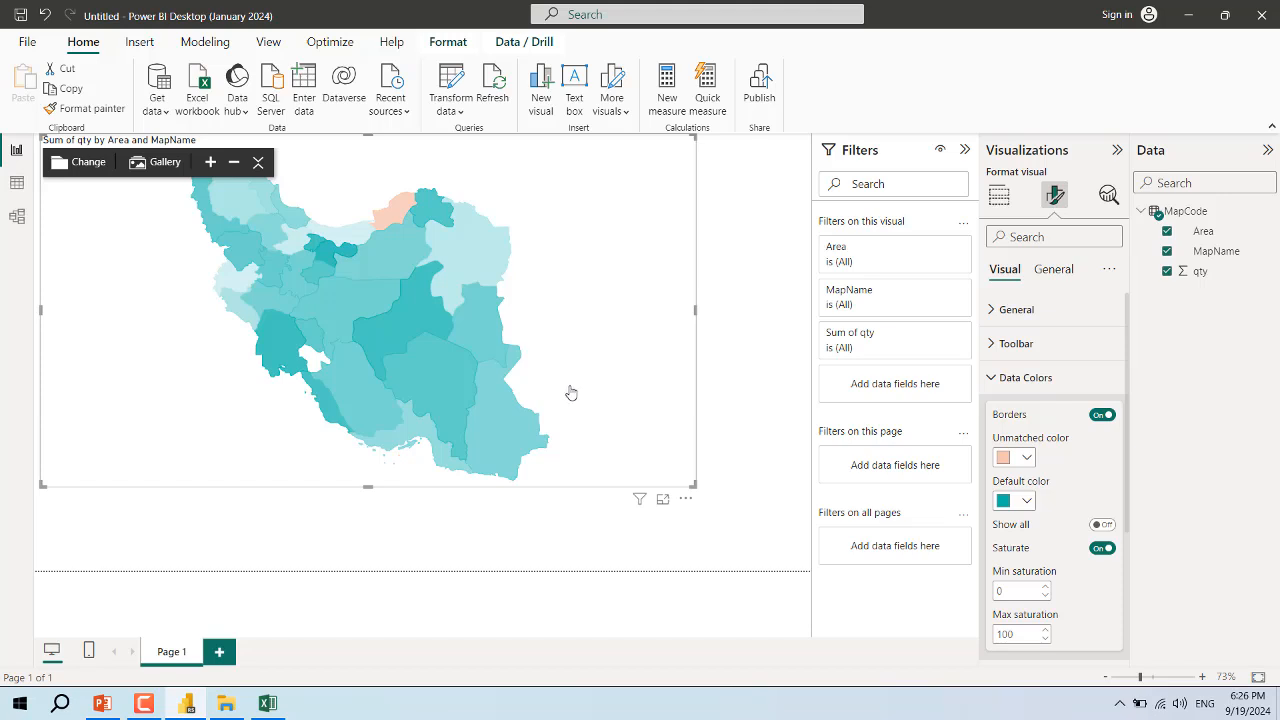
View the PNG image of Tehran's 22 districts from the Map-IDA folder, close it and select ir.svg
{"action": "left_click", "coordinate": [228, 704]}
{"action": "double_click", "coordinate": [241, 296]}
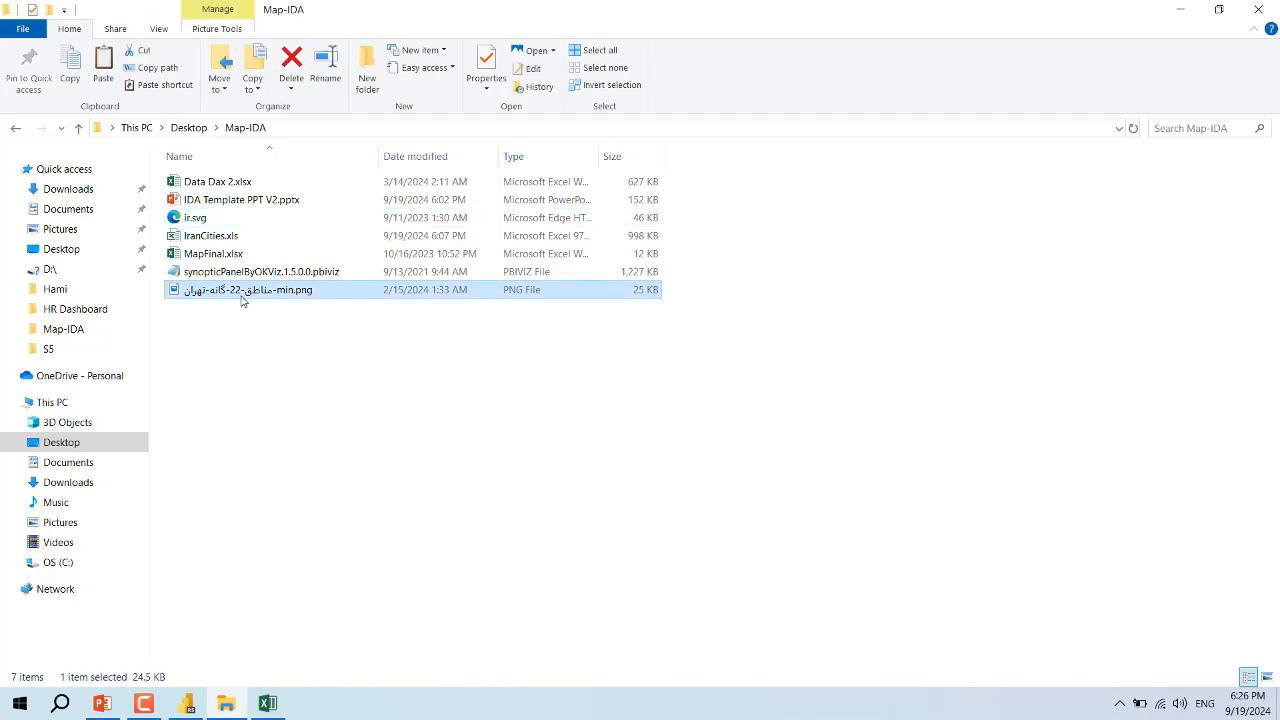
{"action": "left_click", "coordinate": [1260, 13]}
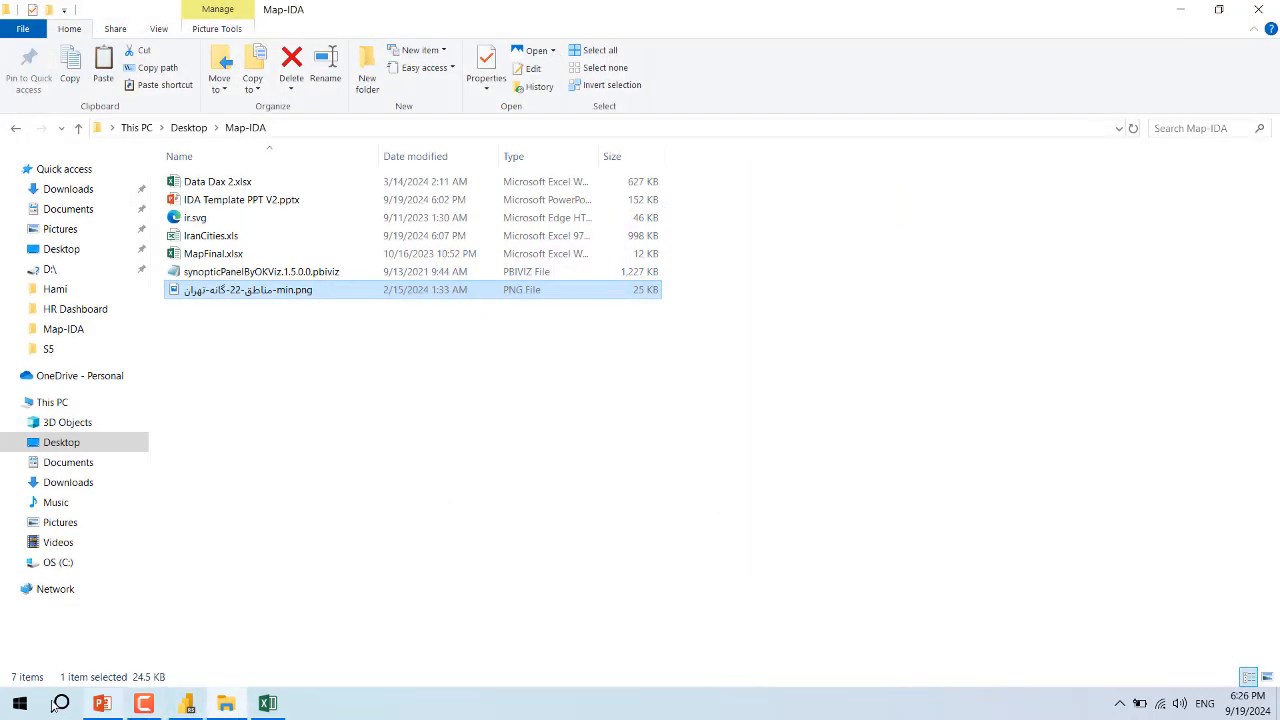
{"action": "left_click", "coordinate": [212, 219]}
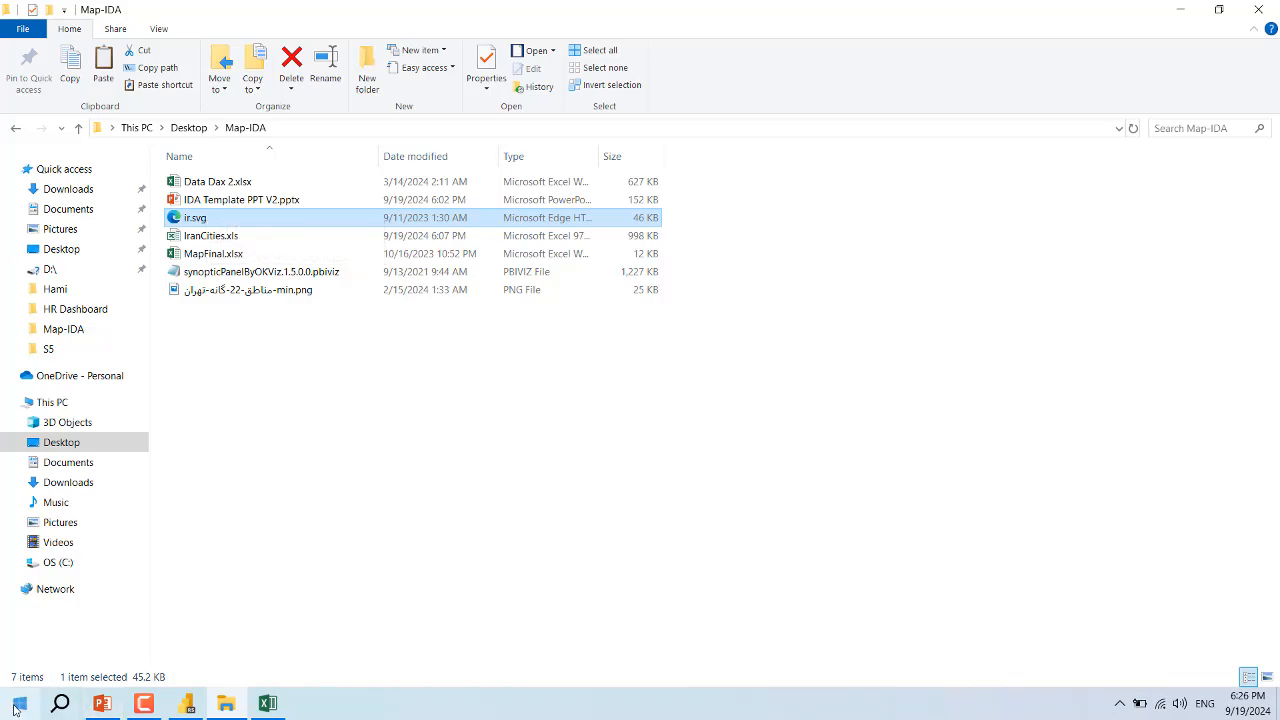
Switch to Firefox and open the Synoptic Designer for Power BI site at synoptic.design
{"action": "key", "text": "super"}
{"action": "left_click", "coordinate": [484, 238]}
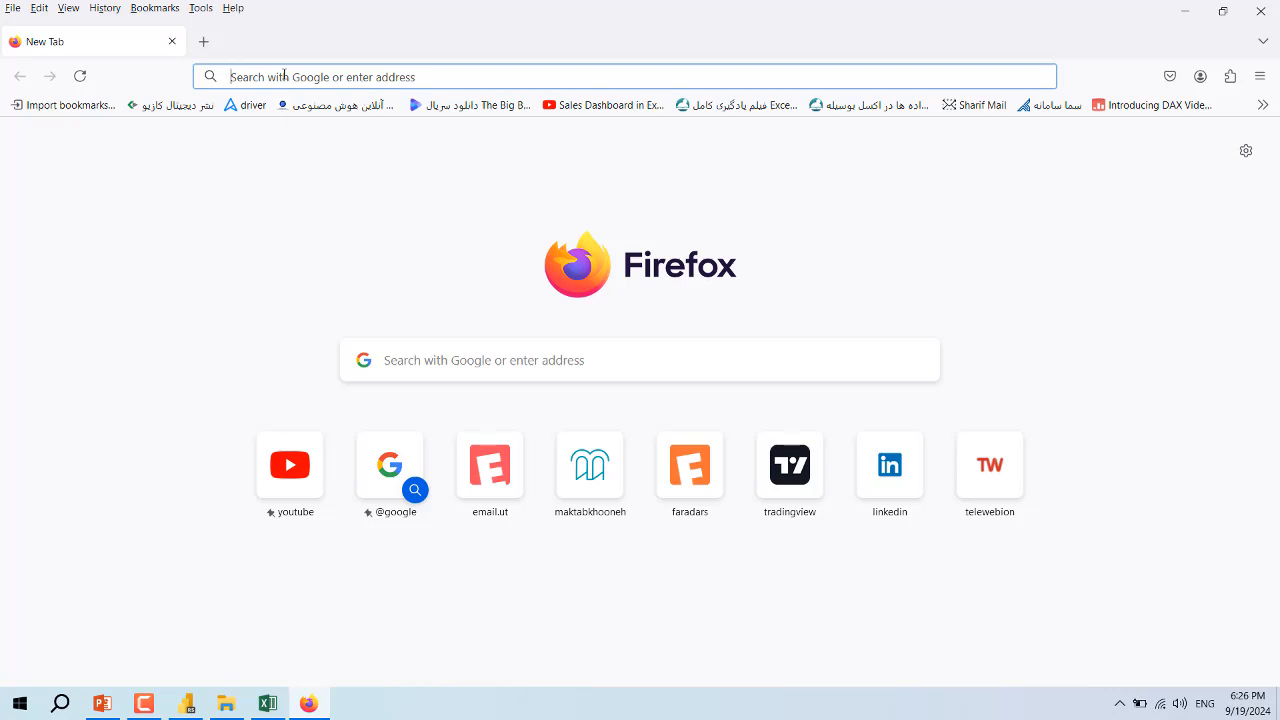
{"action": "type", "text": "SYN"}
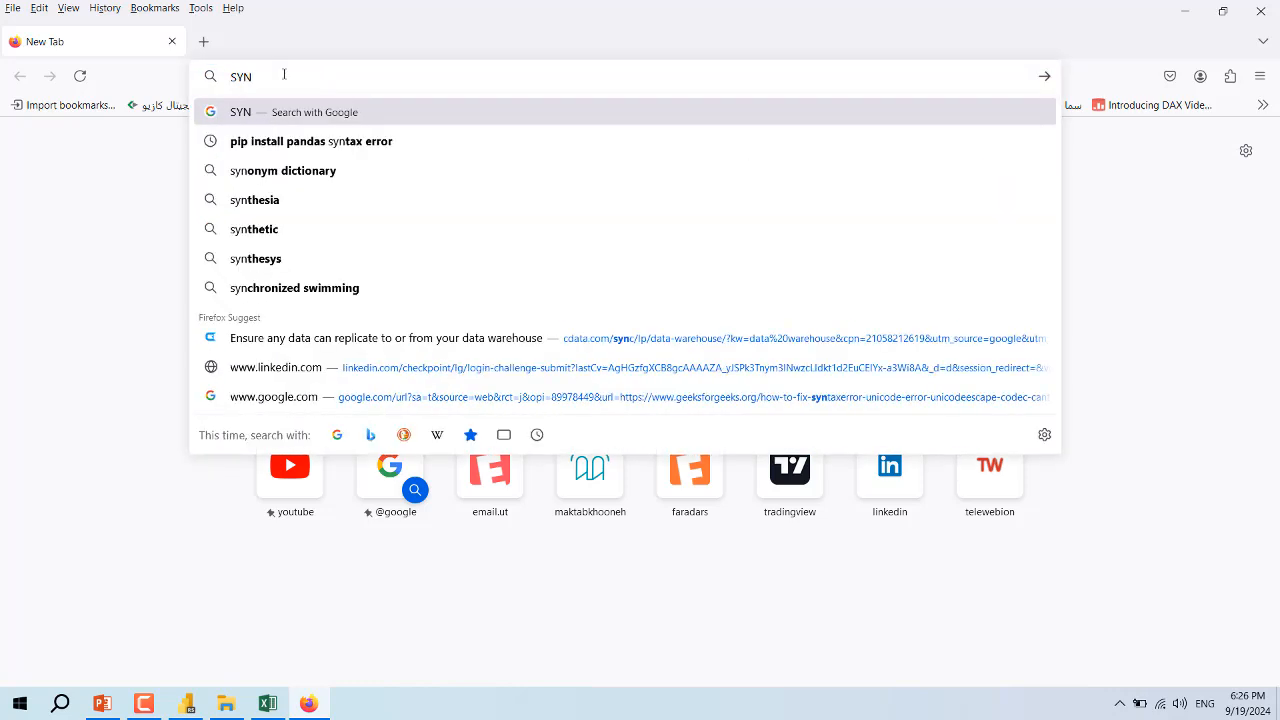
{"action": "type", "text": "OPTI"}
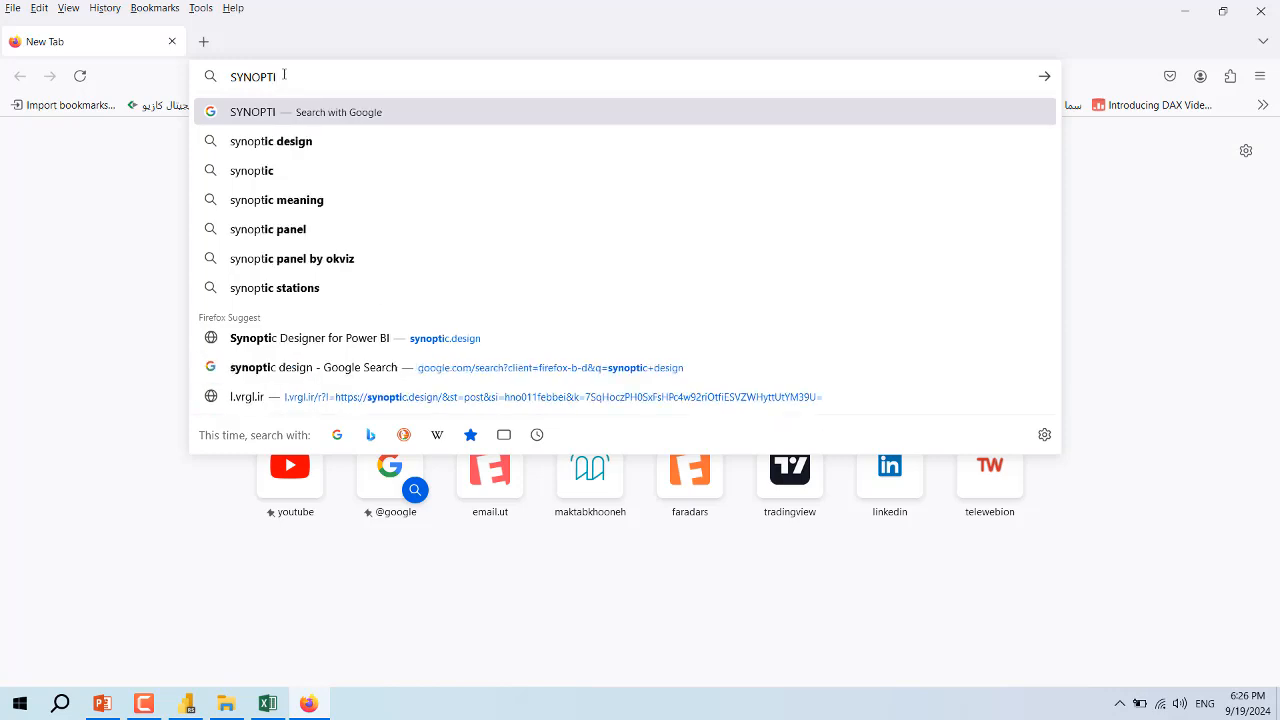
{"action": "type", "text": "C DES"}
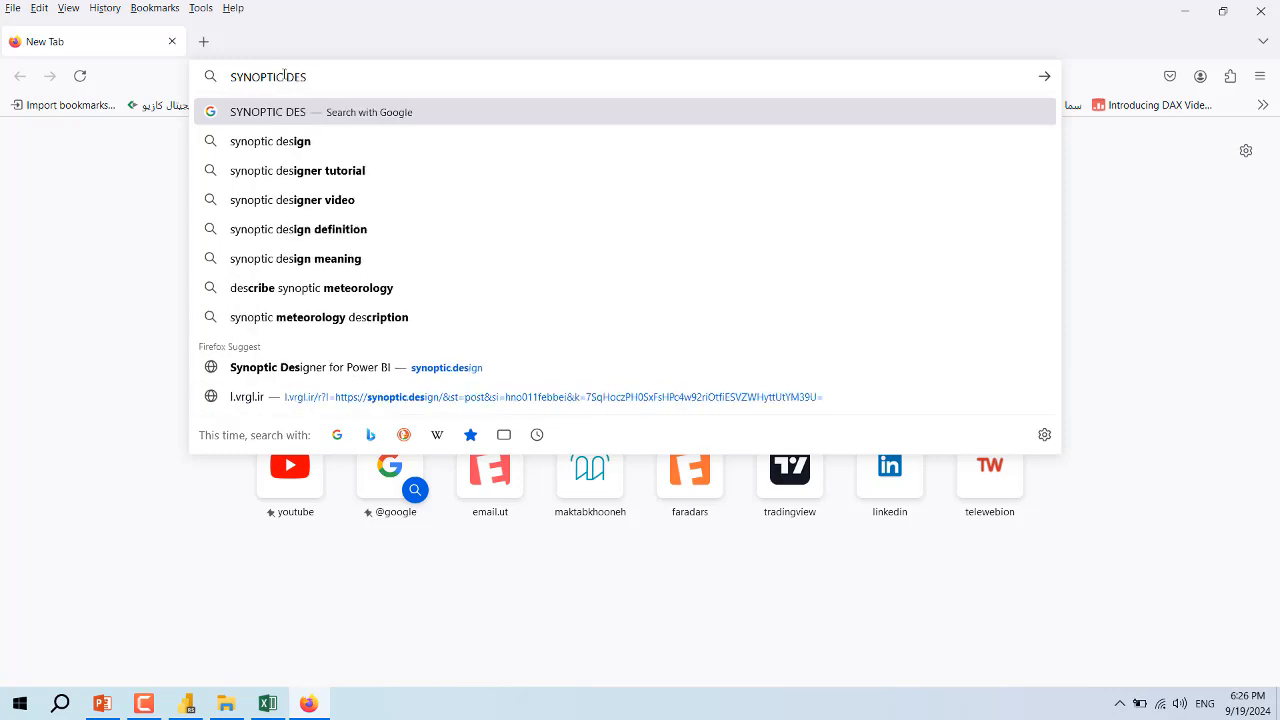
{"action": "key", "text": "Down"}
{"action": "key", "text": "Return"}
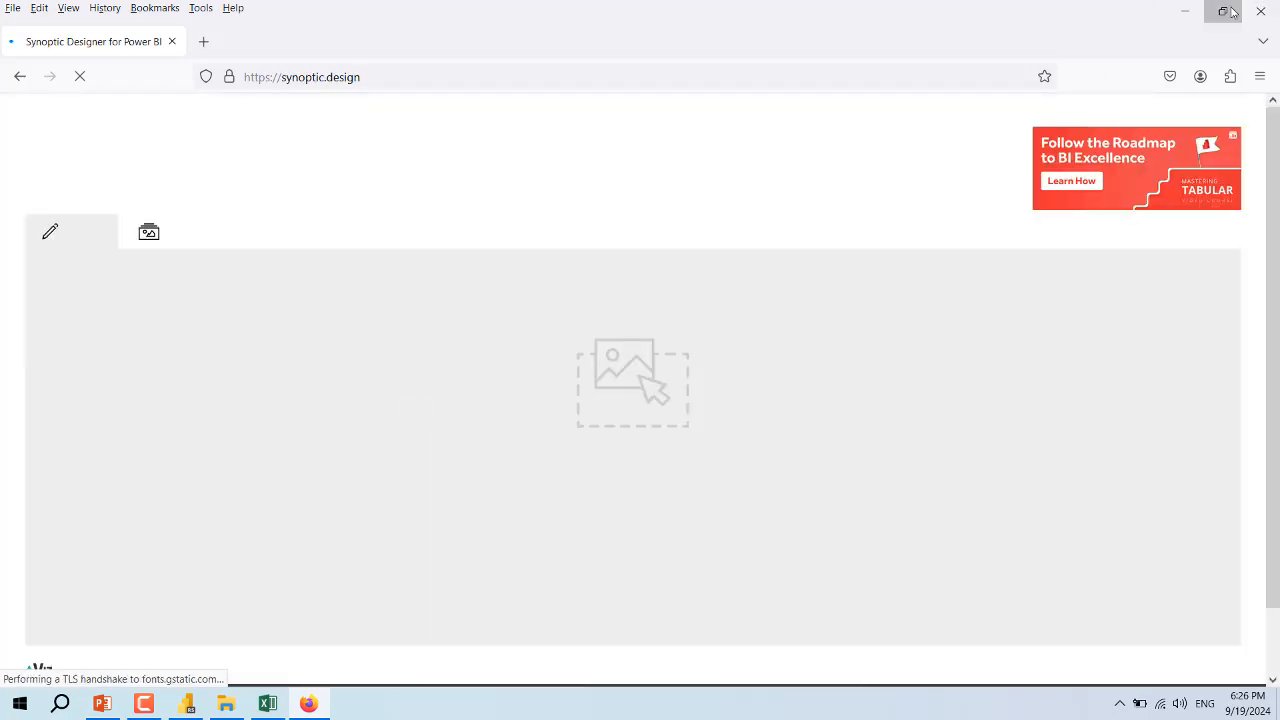
Load the Tehran districts PNG from the Map-IDA folder into the Synoptic Designer editor, keeping the browser maximized
{"action": "left_click", "coordinate": [1223, 10]}
{"action": "left_click_drag", "start_coordinate": [991, 39], "coordinate": [1269, 108]}
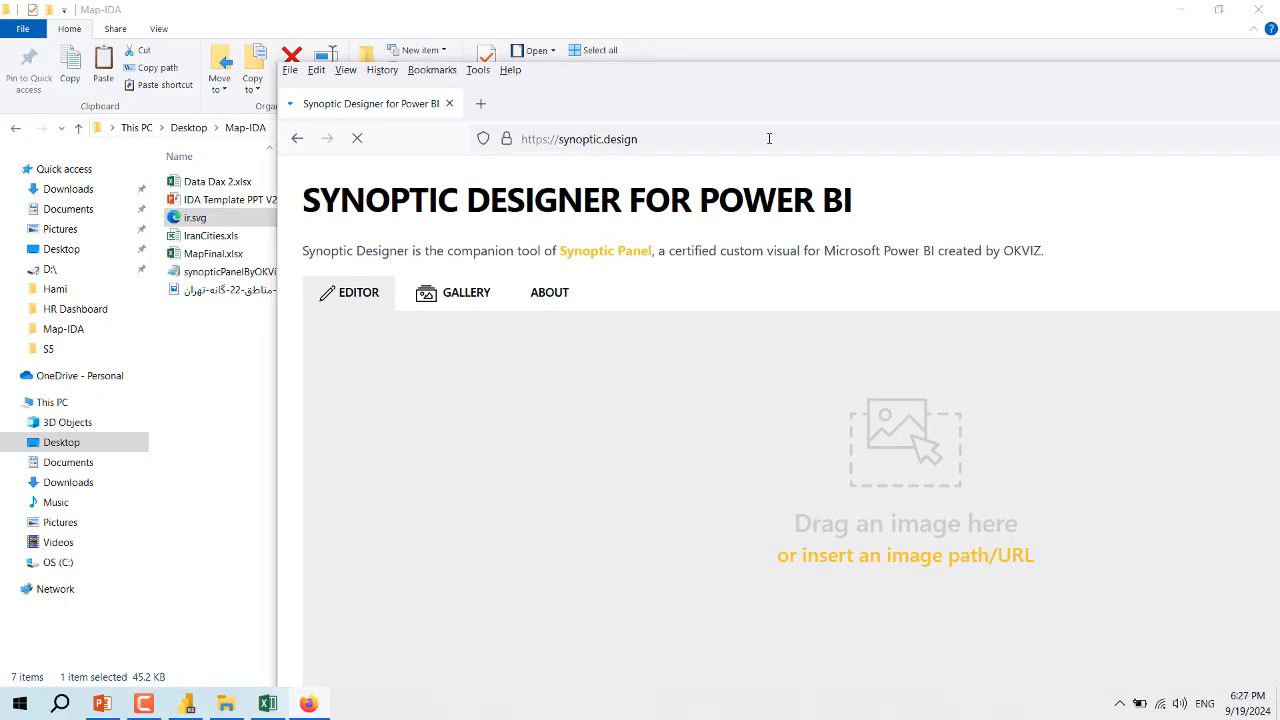
{"action": "left_click_drag", "start_coordinate": [190, 290], "coordinate": [775, 490]}
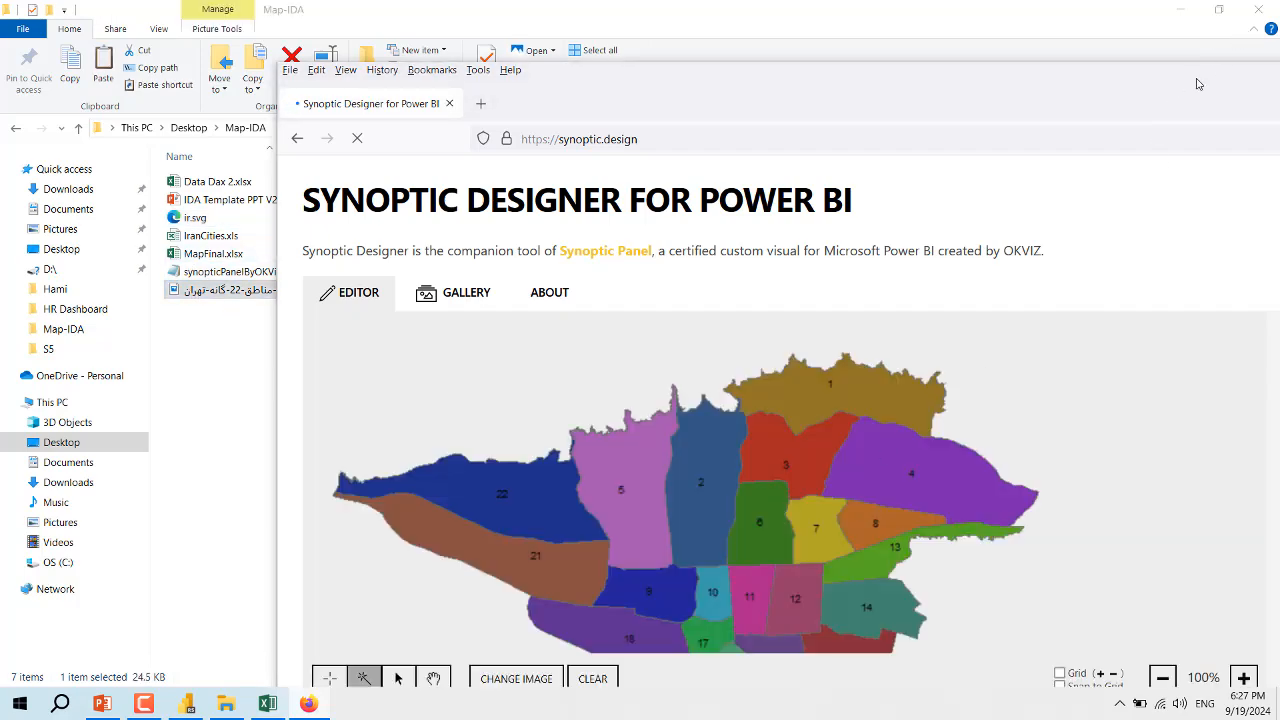
{"action": "left_click_drag", "start_coordinate": [1200, 84], "coordinate": [832, 36]}
{"action": "left_click", "coordinate": [1043, 10]}
Add district 21 of the Tehran map as an area and set its display name to R21
{"action": "scroll", "coordinate": [371, 580], "scroll_direction": "down", "scroll_amount": 1}
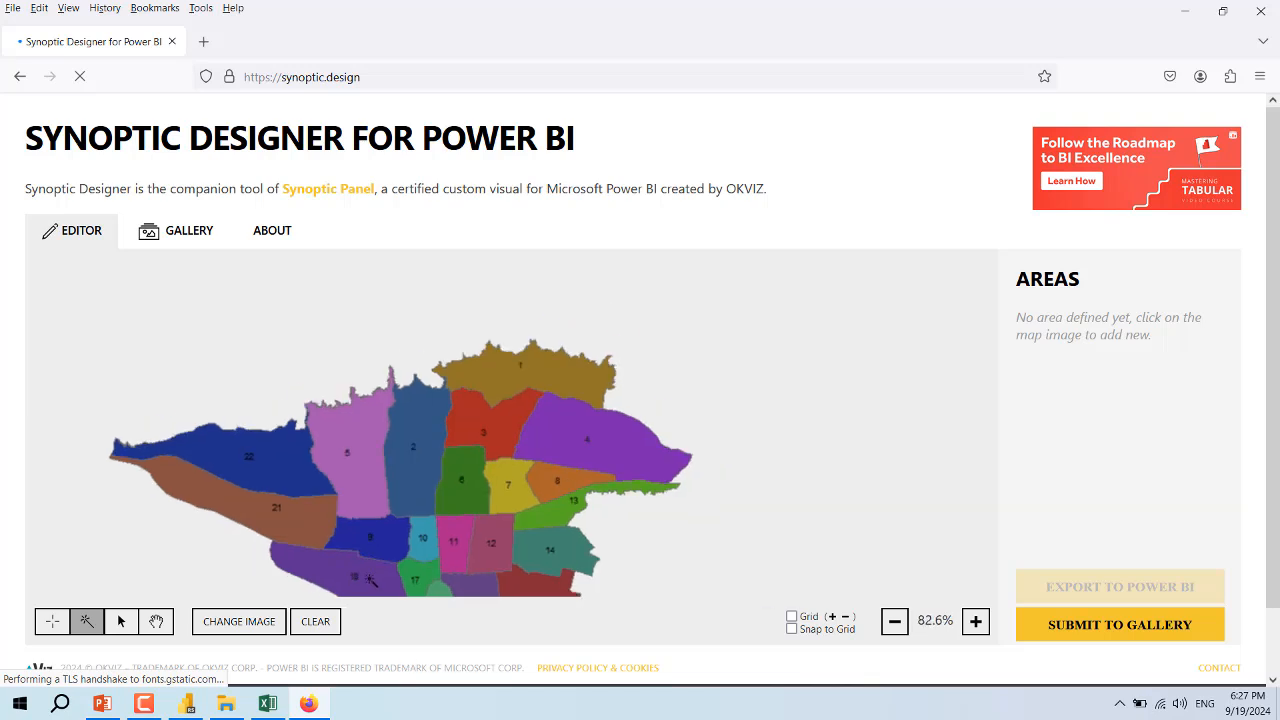
{"action": "scroll", "coordinate": [311, 503], "scroll_direction": "down", "scroll_amount": 1}
{"action": "scroll", "coordinate": [296, 520], "scroll_direction": "down", "scroll_amount": 1}
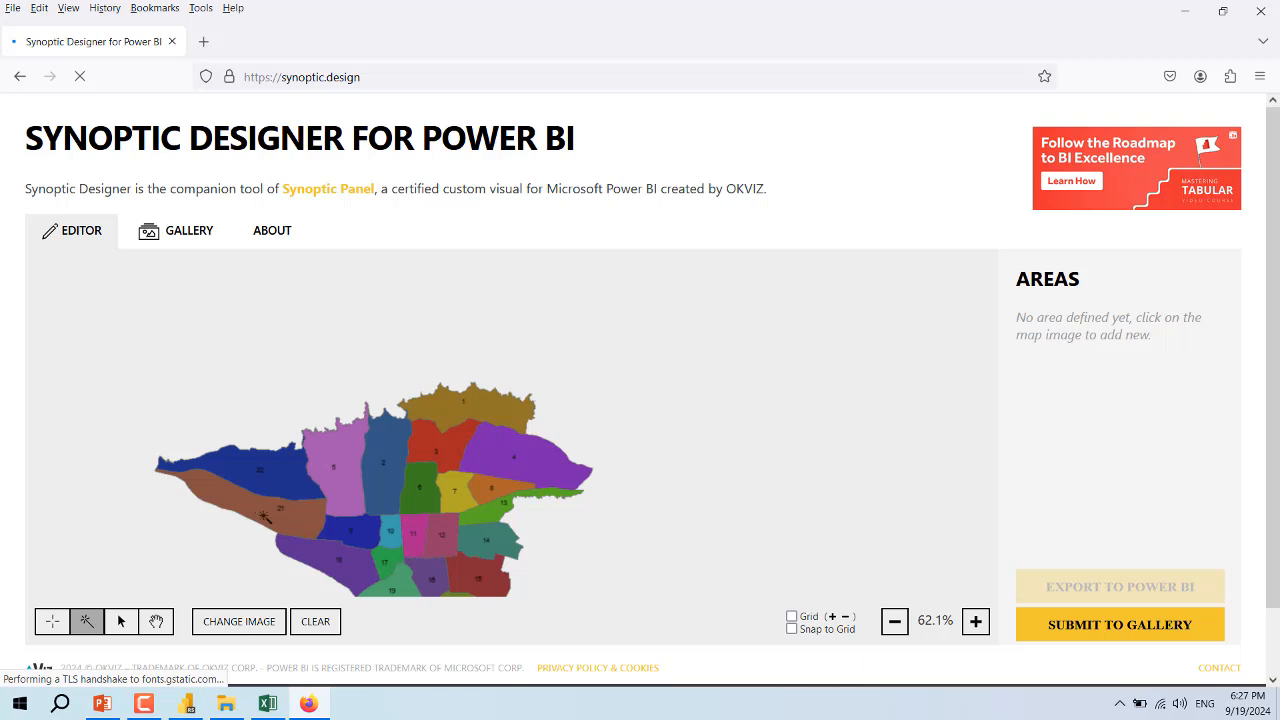
{"action": "left_click", "coordinate": [224, 501]}
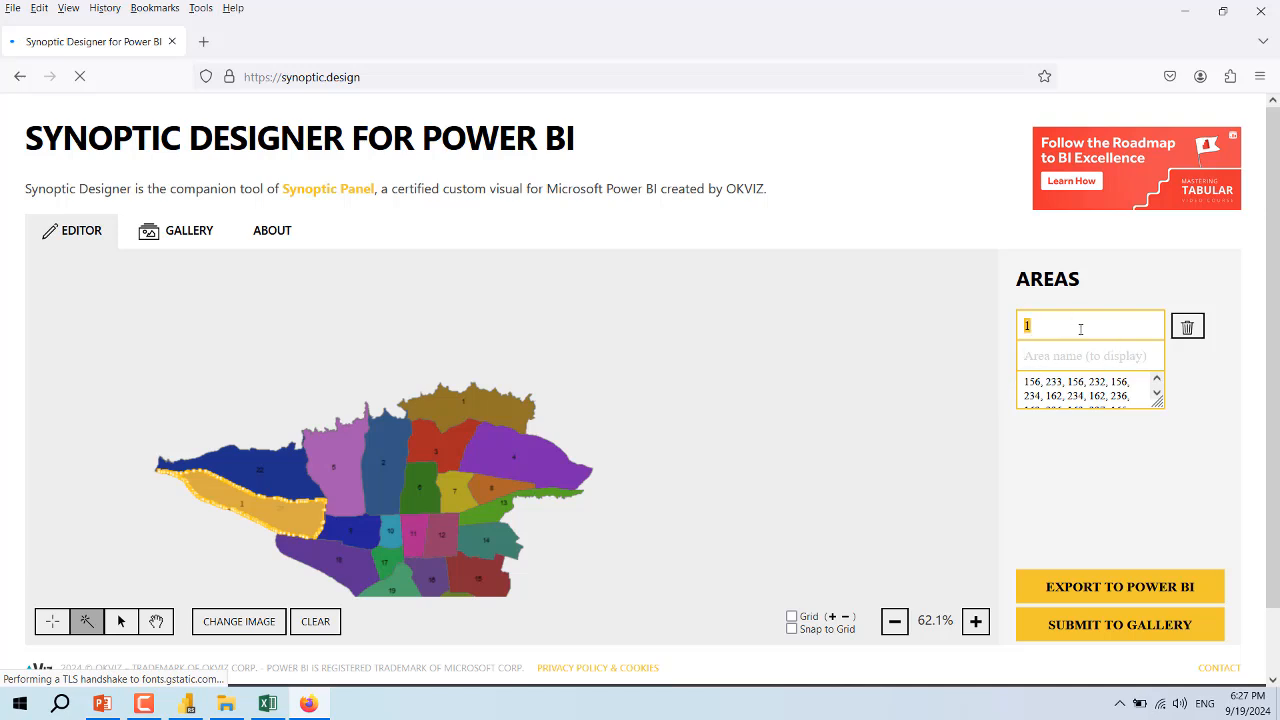
{"action": "left_click", "coordinate": [1100, 324]}
{"action": "scroll", "coordinate": [1129, 357], "scroll_direction": "down", "scroll_amount": 1}
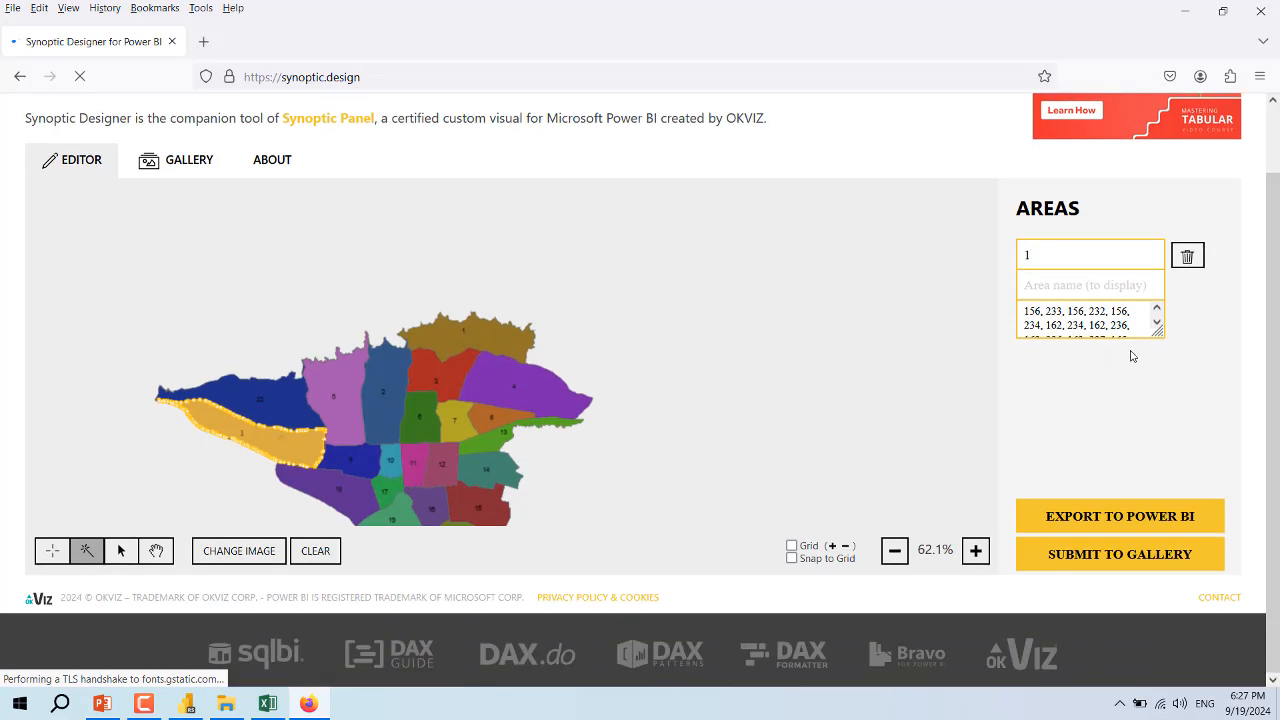
{"action": "scroll", "coordinate": [1126, 360], "scroll_direction": "up", "scroll_amount": 1}
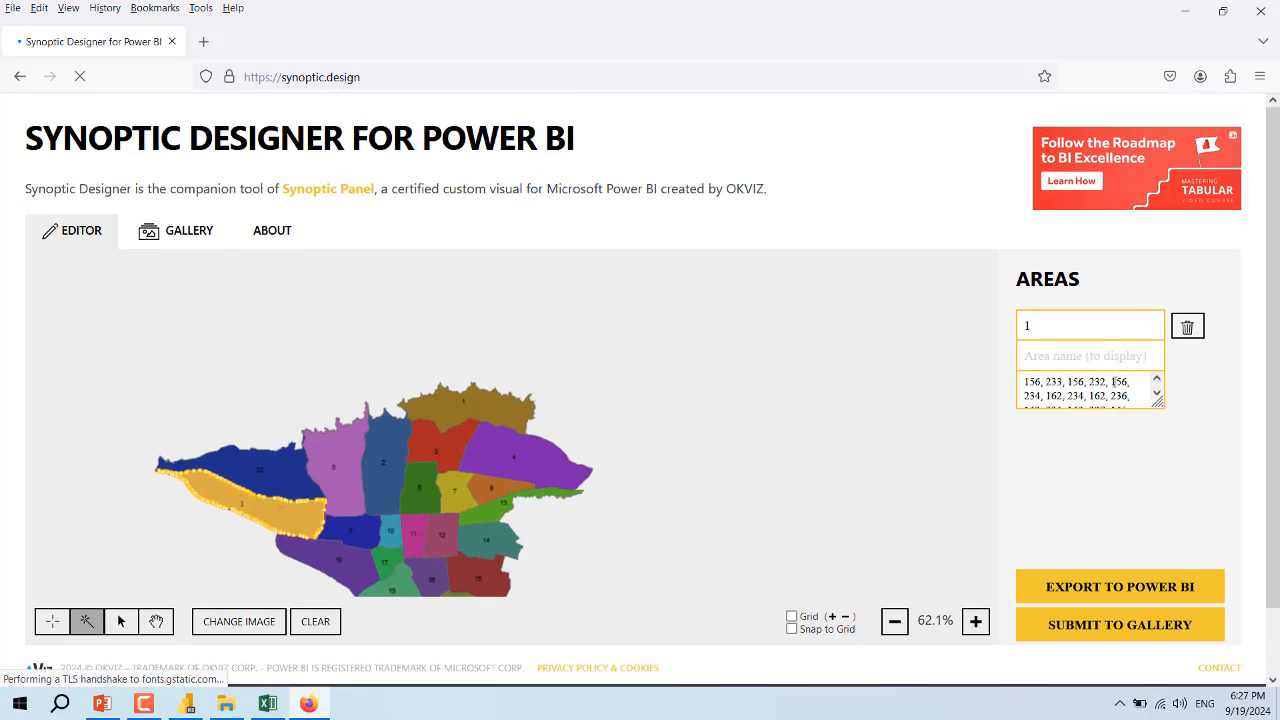
{"action": "scroll", "coordinate": [1113, 381], "scroll_direction": "down", "scroll_amount": 2}
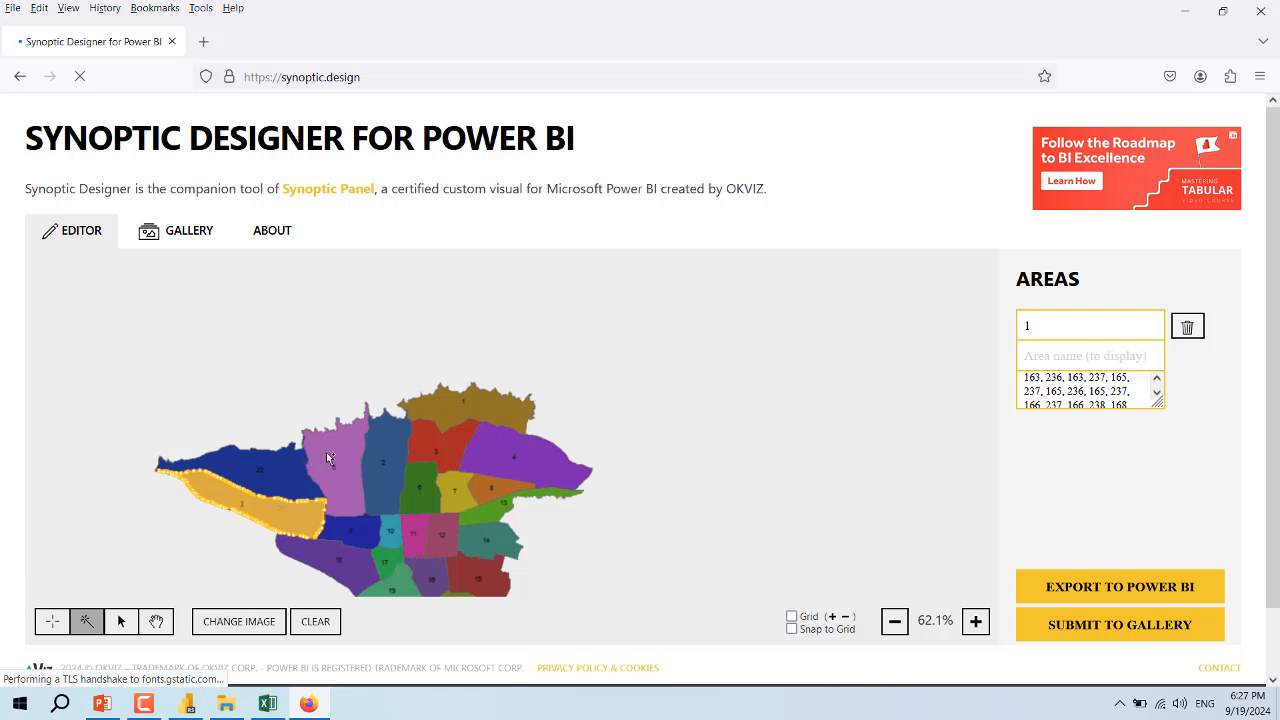
{"action": "left_click", "coordinate": [1057, 350]}
{"action": "type", "text": "R21"}
Add district 5 of the Tehran map as a second area and set its area code to R5
{"action": "left_click", "coordinate": [336, 442]}
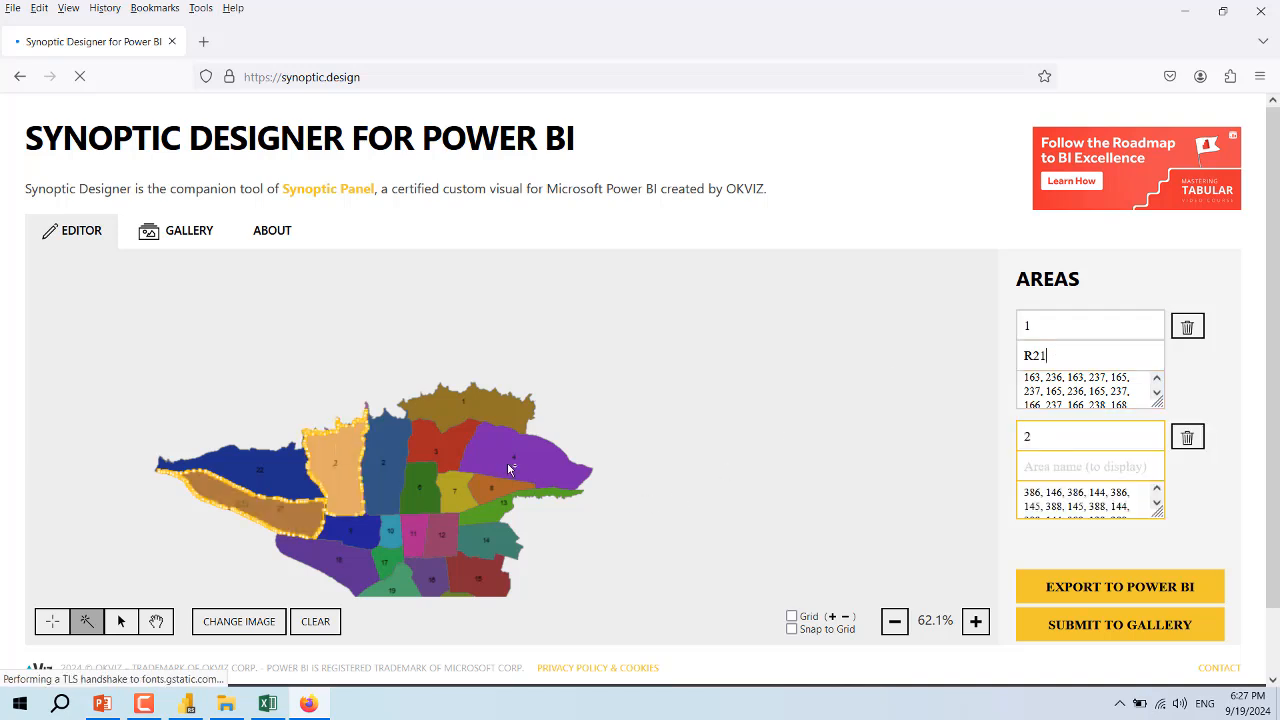
{"action": "double_click", "coordinate": [1025, 446]}
{"action": "scroll", "coordinate": [1173, 553], "scroll_direction": "down", "scroll_amount": 1}
Export the map to Power BI and save the resulting image as TEHRAN.svg in the Map-IDA folder
{"action": "left_click", "coordinate": [1119, 516]}
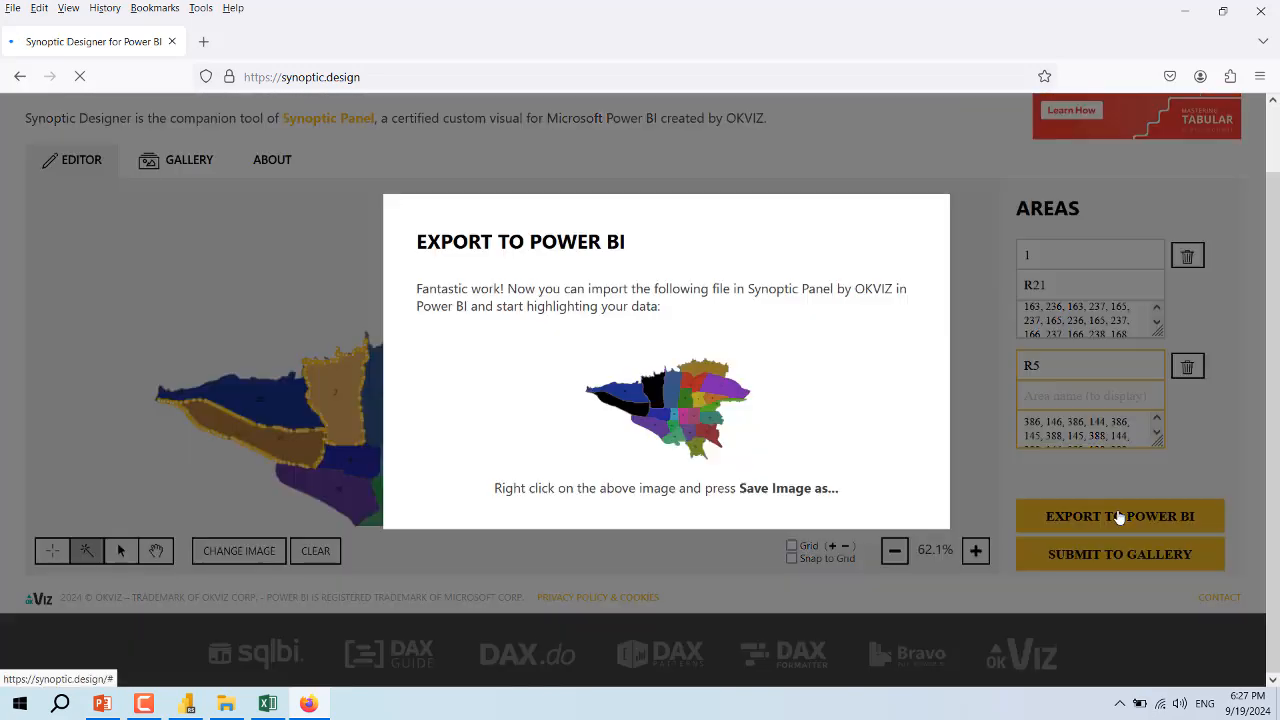
{"action": "right_click", "coordinate": [691, 395]}
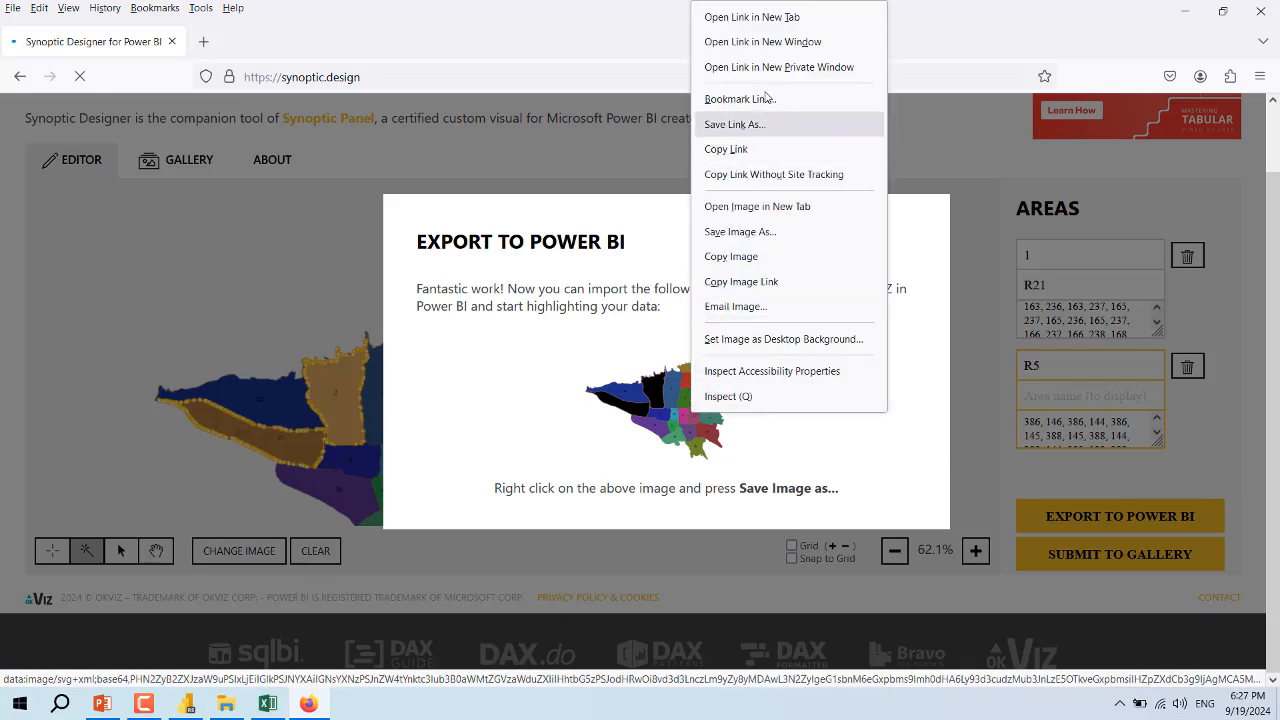
{"action": "left_click", "coordinate": [720, 255]}
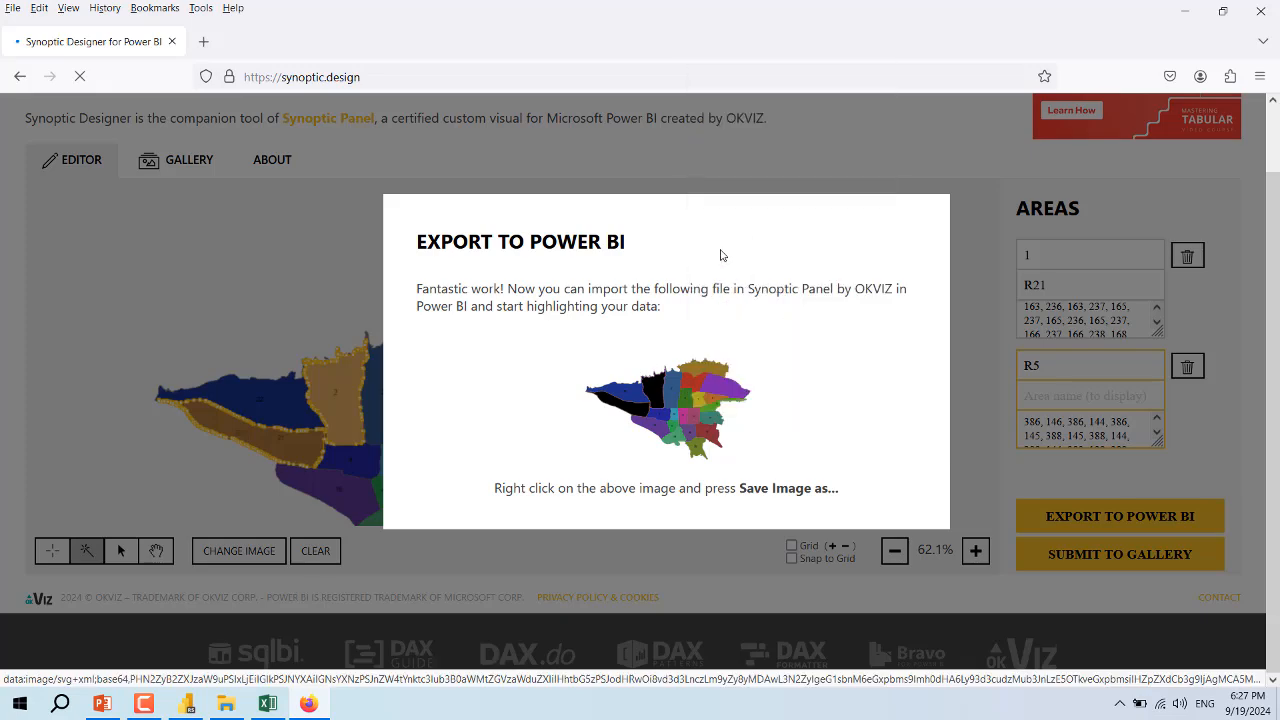
{"action": "double_click", "coordinate": [160, 117]}
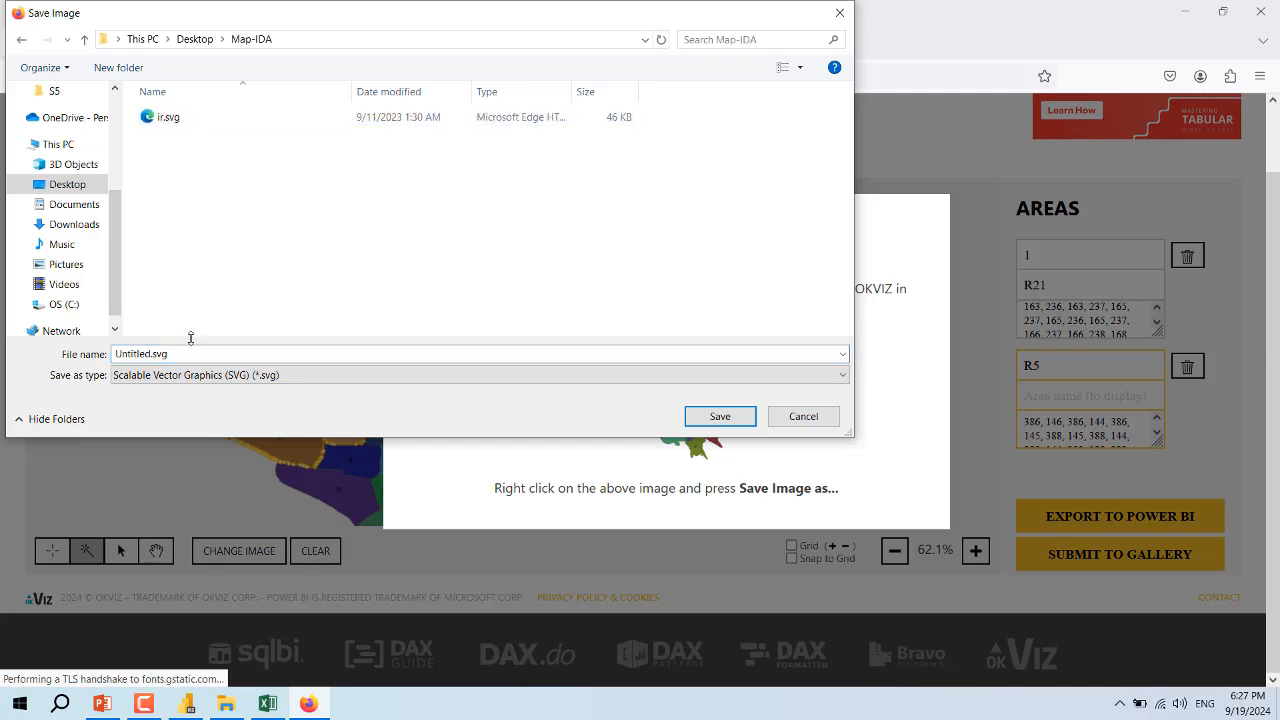
{"action": "left_click", "coordinate": [188, 354]}
{"action": "left_click", "coordinate": [133, 353]}
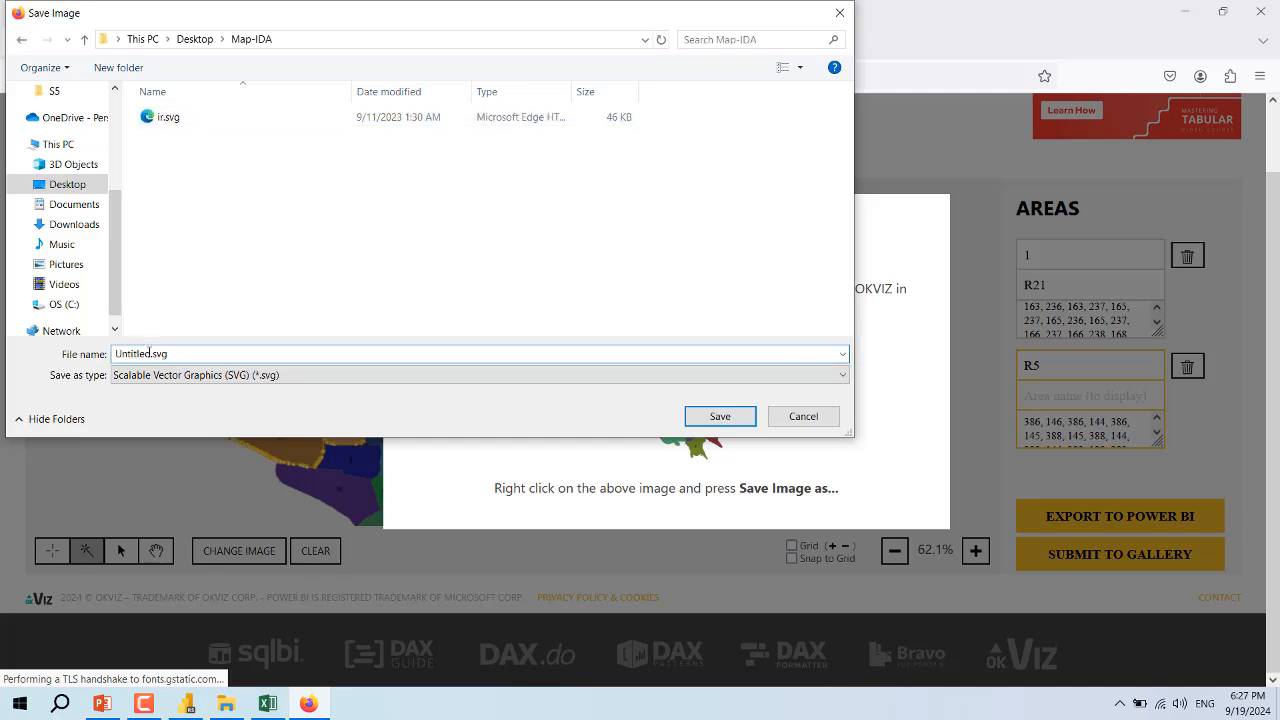
{"action": "left_click_drag", "start_coordinate": [150, 353], "coordinate": [114, 354]}
{"action": "type", "text": "TEHRAN"}
{"action": "left_click", "coordinate": [698, 416]}
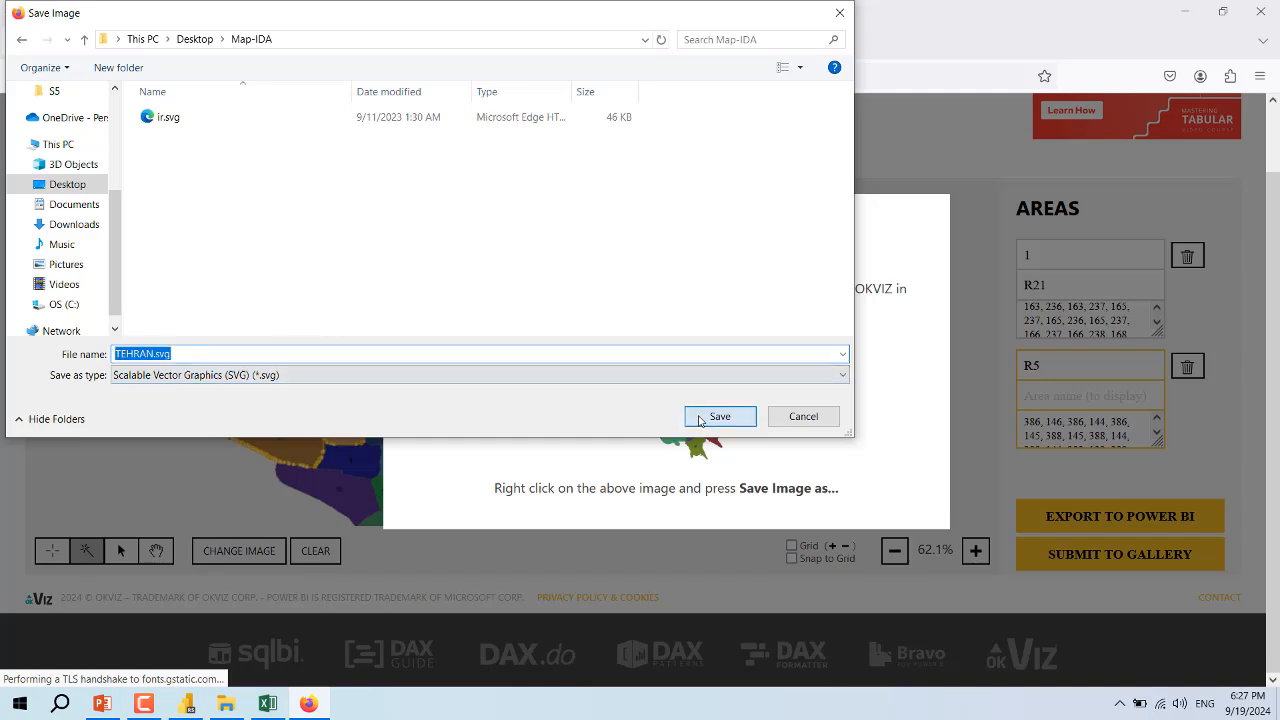
Refresh the Map-IDA folder in File Explorer and open TEHRAN.svg in a maximized Notepad window
{"action": "left_click", "coordinate": [226, 703]}
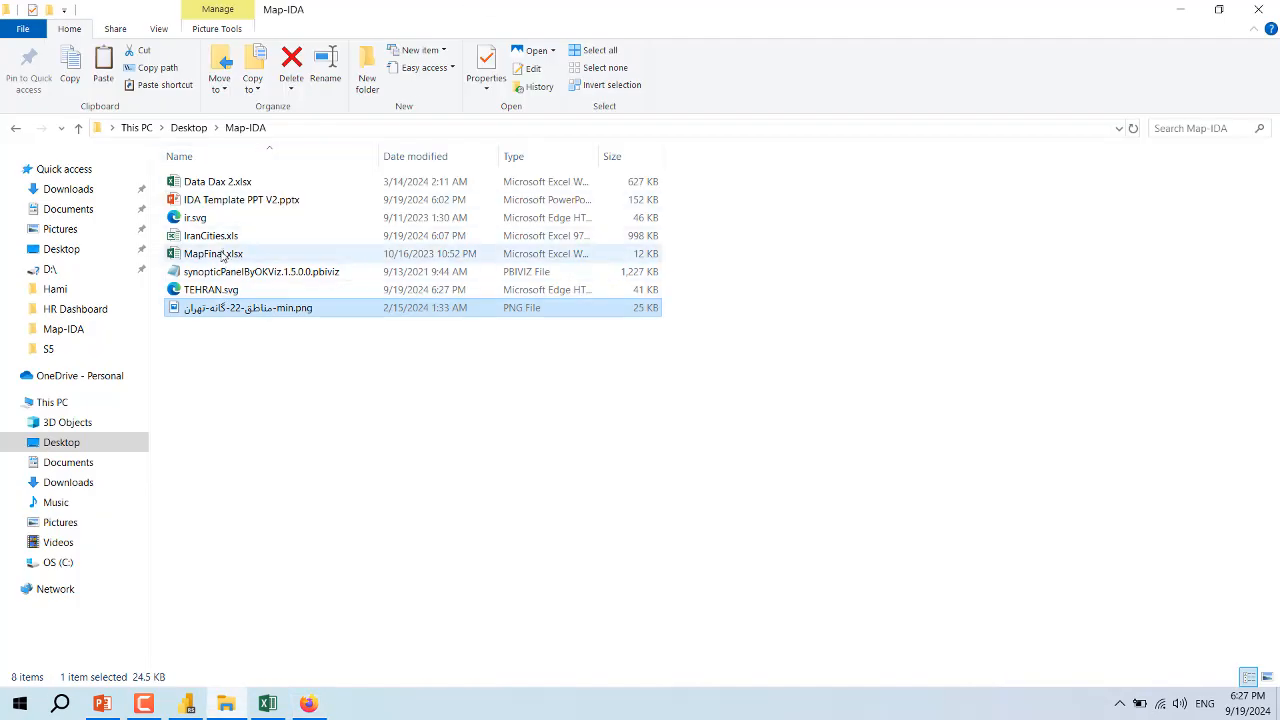
{"action": "right_click", "coordinate": [255, 338]}
{"action": "left_click", "coordinate": [294, 408]}
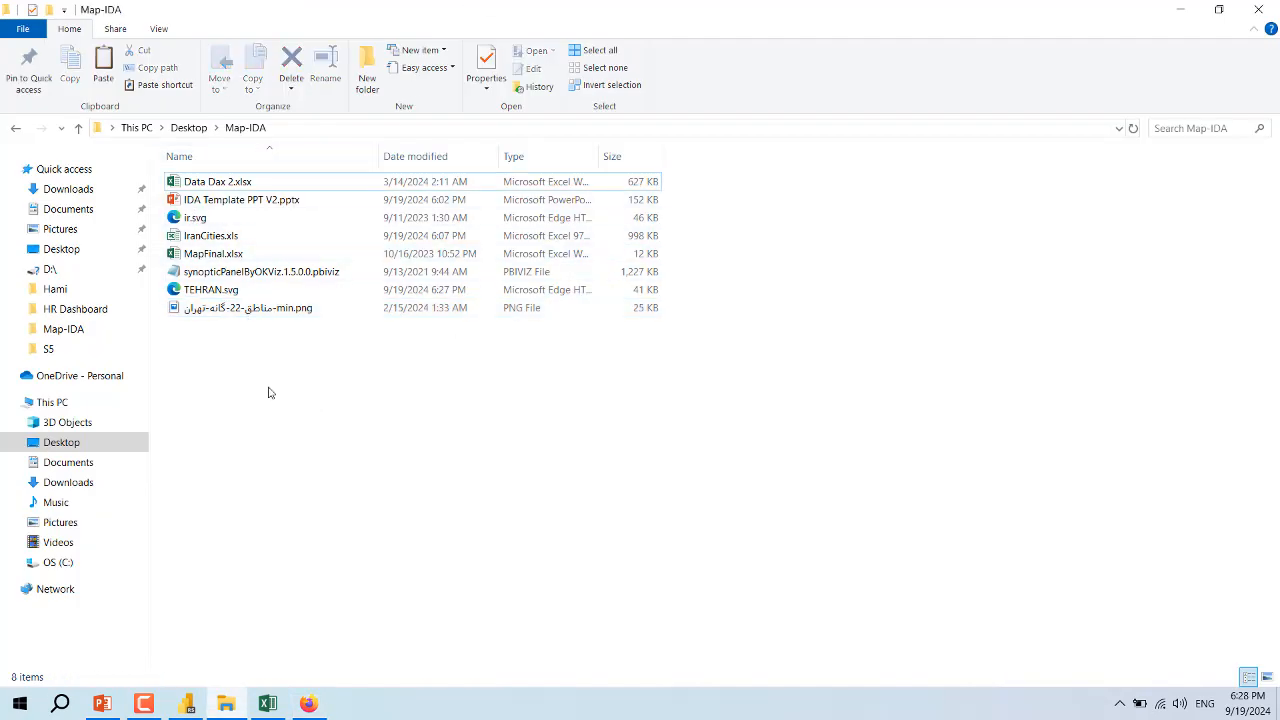
{"action": "right_click", "coordinate": [200, 290]}
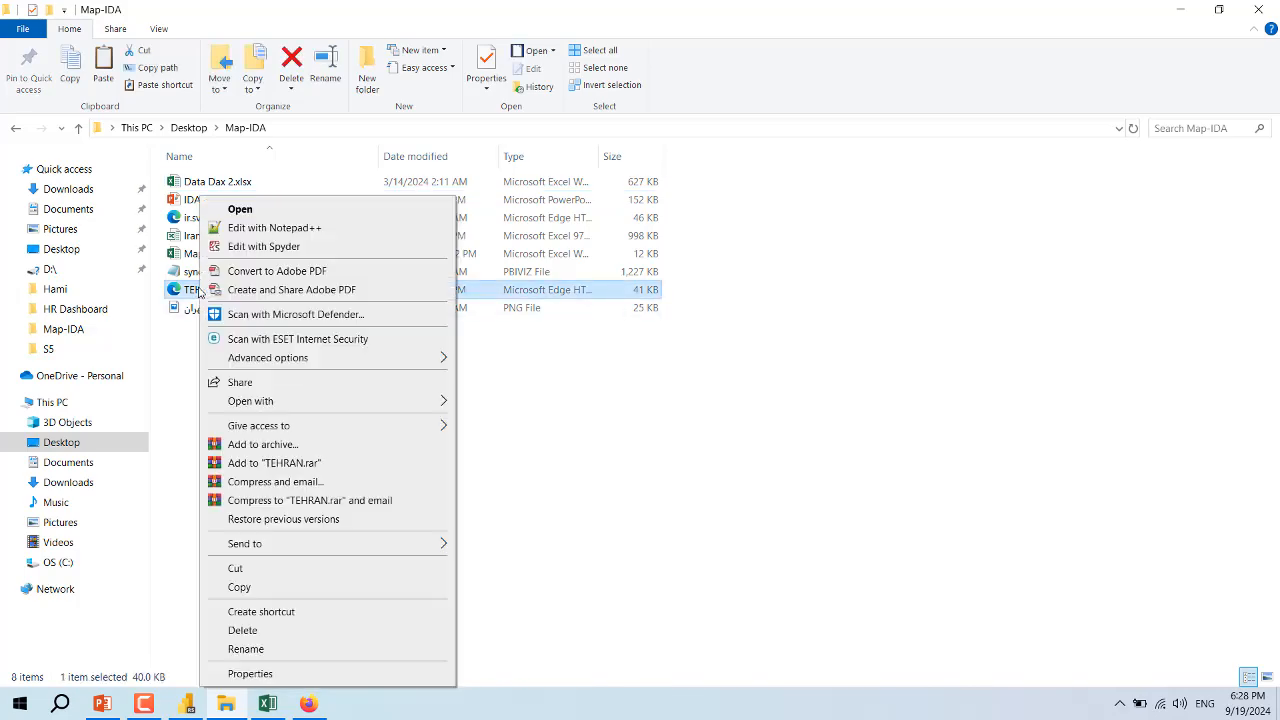
{"action": "mouse_move", "coordinate": [300, 400]}
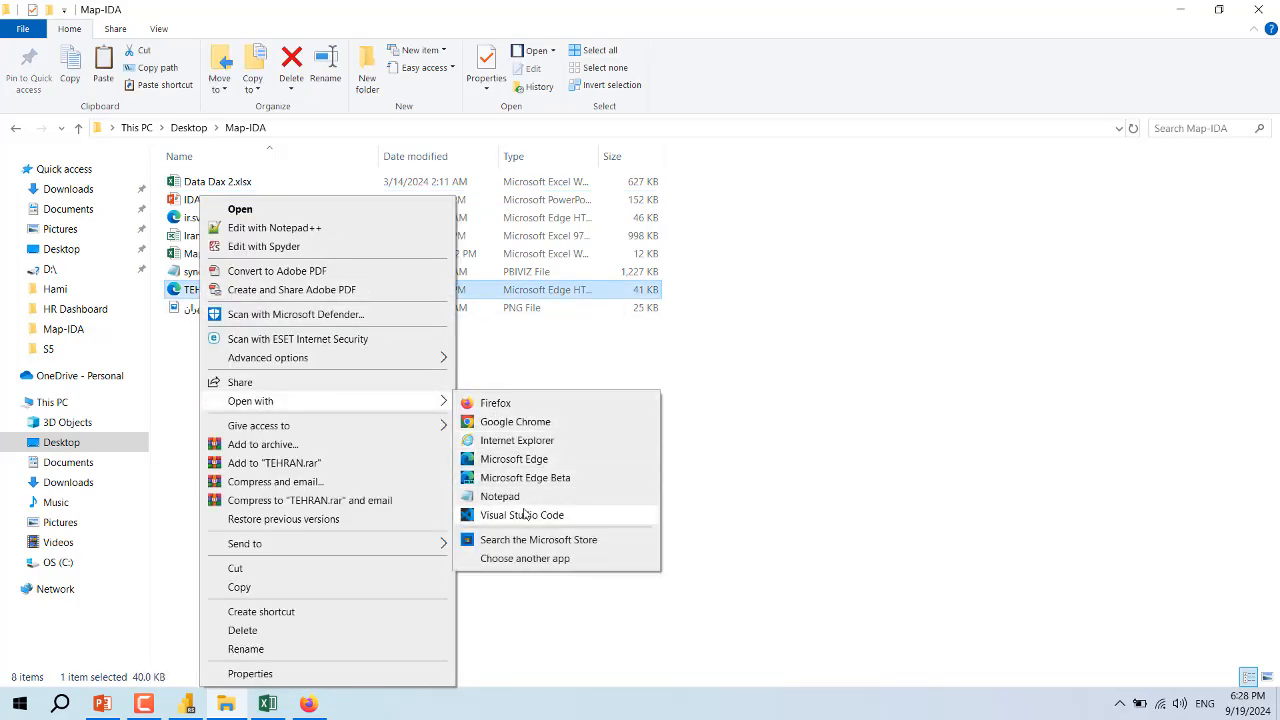
{"action": "left_click", "coordinate": [505, 495]}
{"action": "left_click", "coordinate": [1125, 137]}
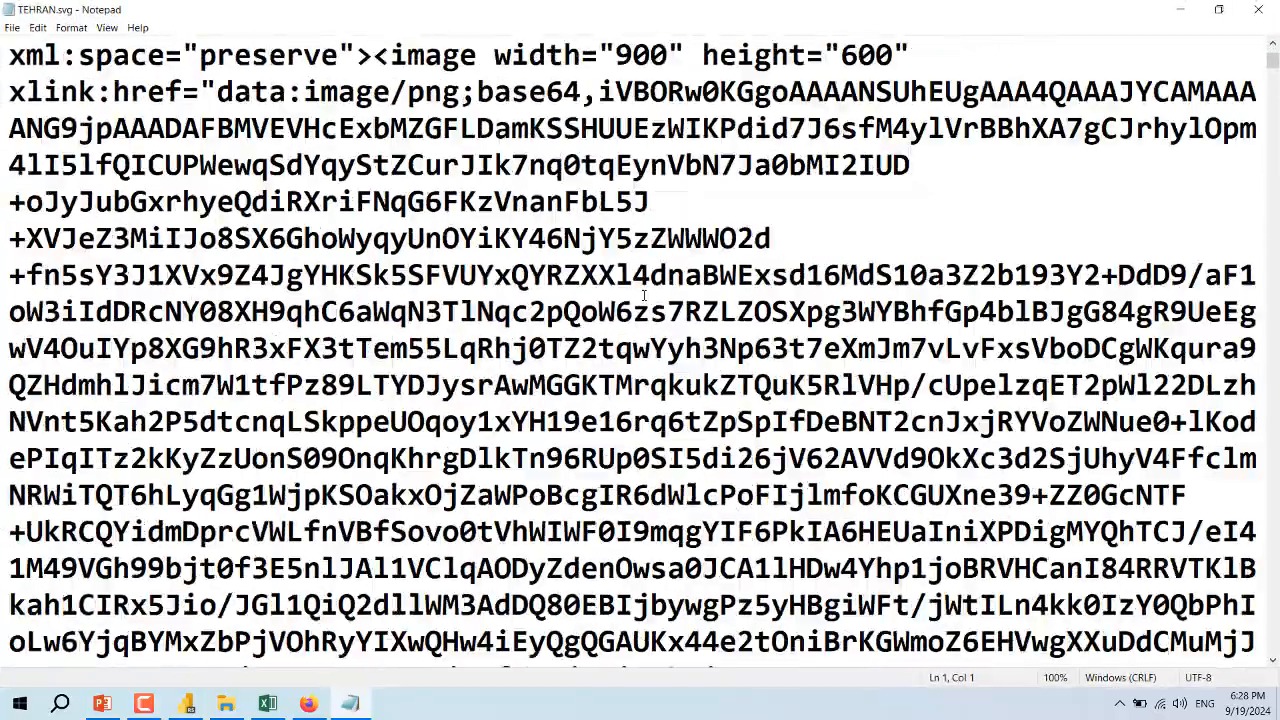
Look through the TEHRAN.svg code for the polygon entry of area R21, examining its id and title
{"action": "scroll", "coordinate": [1125, 137], "scroll_direction": "down", "scroll_amount": 10}
{"action": "scroll", "coordinate": [577, 456], "scroll_direction": "down", "scroll_amount": 15}
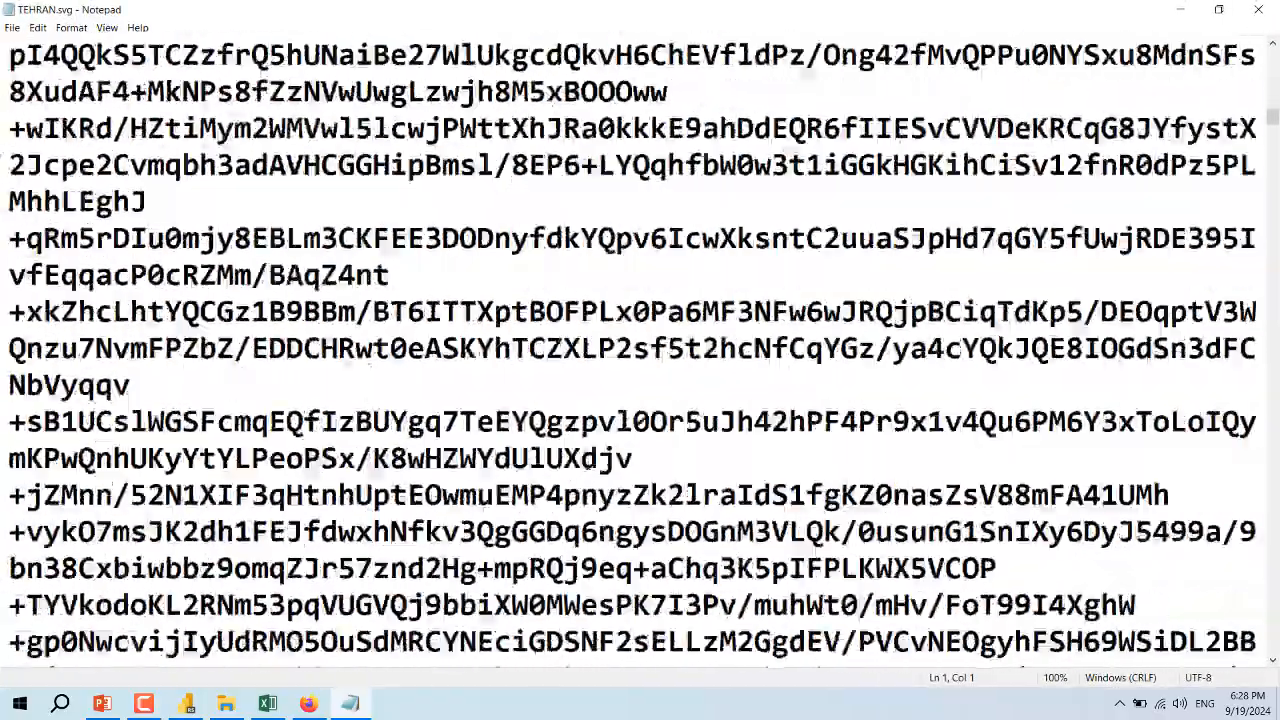
{"action": "scroll", "coordinate": [577, 456], "scroll_direction": "down", "scroll_amount": 15}
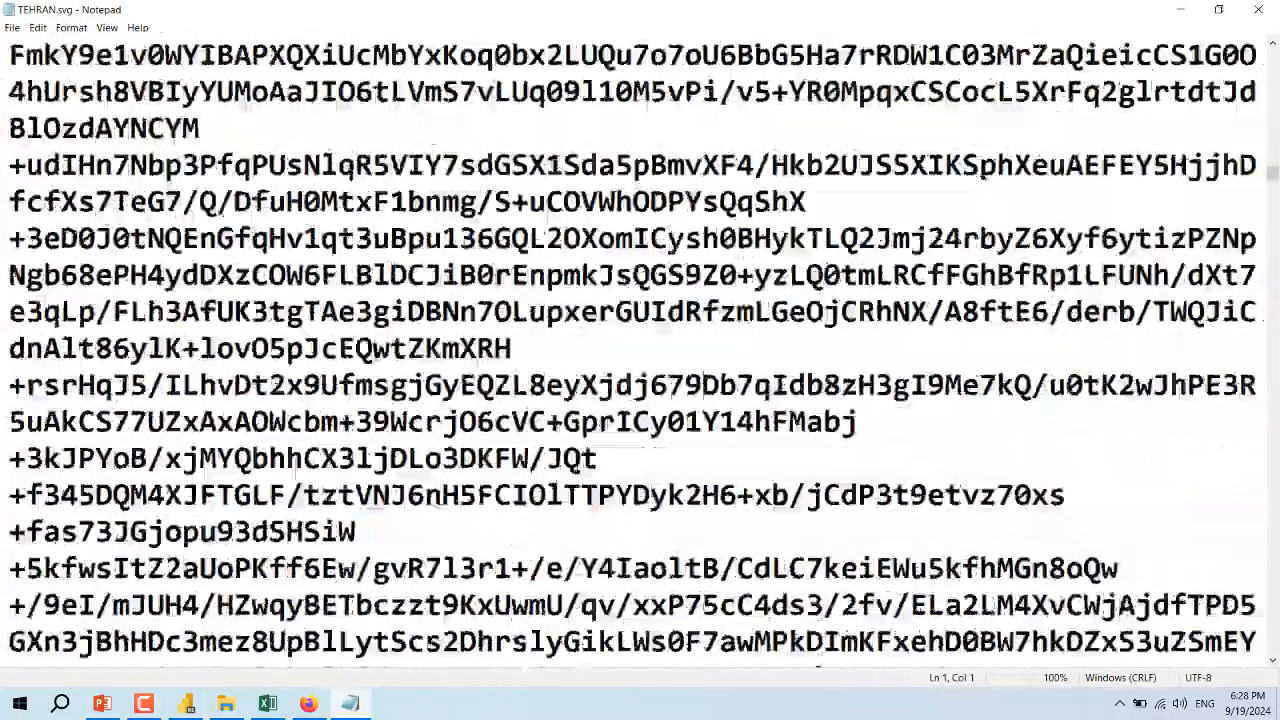
{"action": "scroll", "coordinate": [574, 488], "scroll_direction": "down", "scroll_amount": 15}
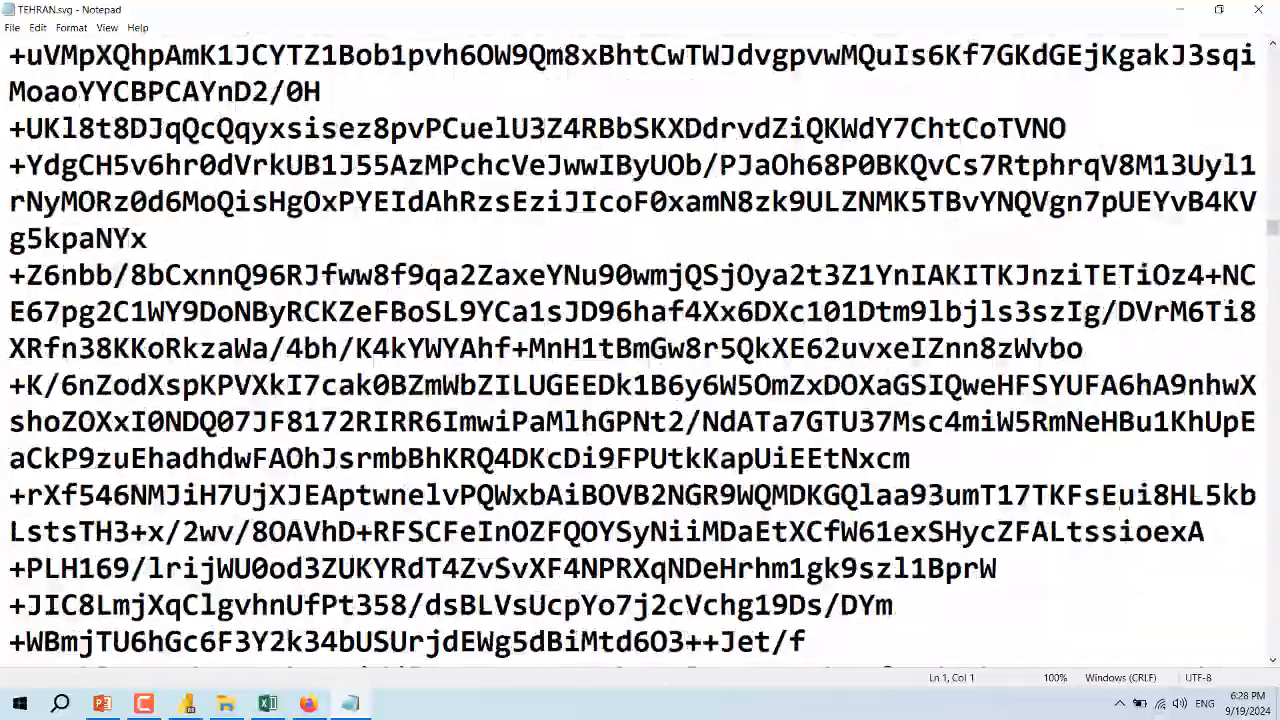
{"action": "scroll", "coordinate": [574, 488], "scroll_direction": "down", "scroll_amount": 8}
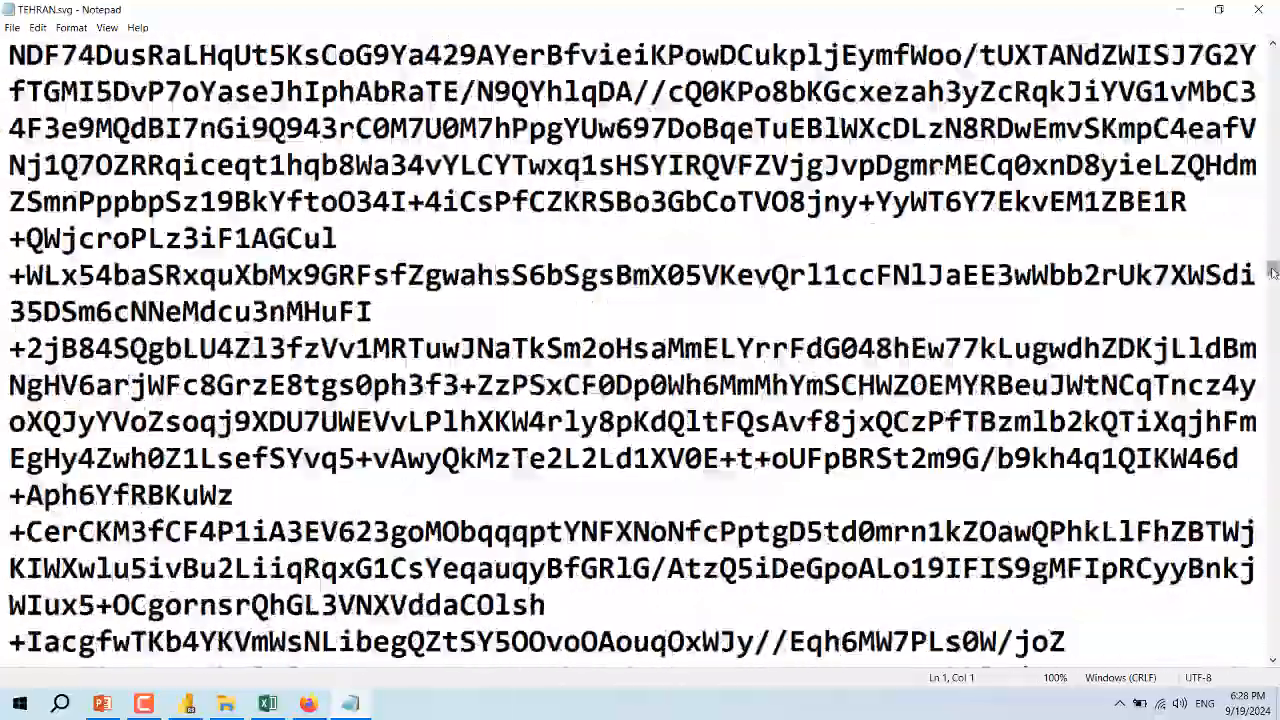
{"action": "scroll", "coordinate": [574, 488], "scroll_direction": "down", "scroll_amount": 4}
{"action": "left_click_drag", "start_coordinate": [1270, 298], "coordinate": [1246, 575]}
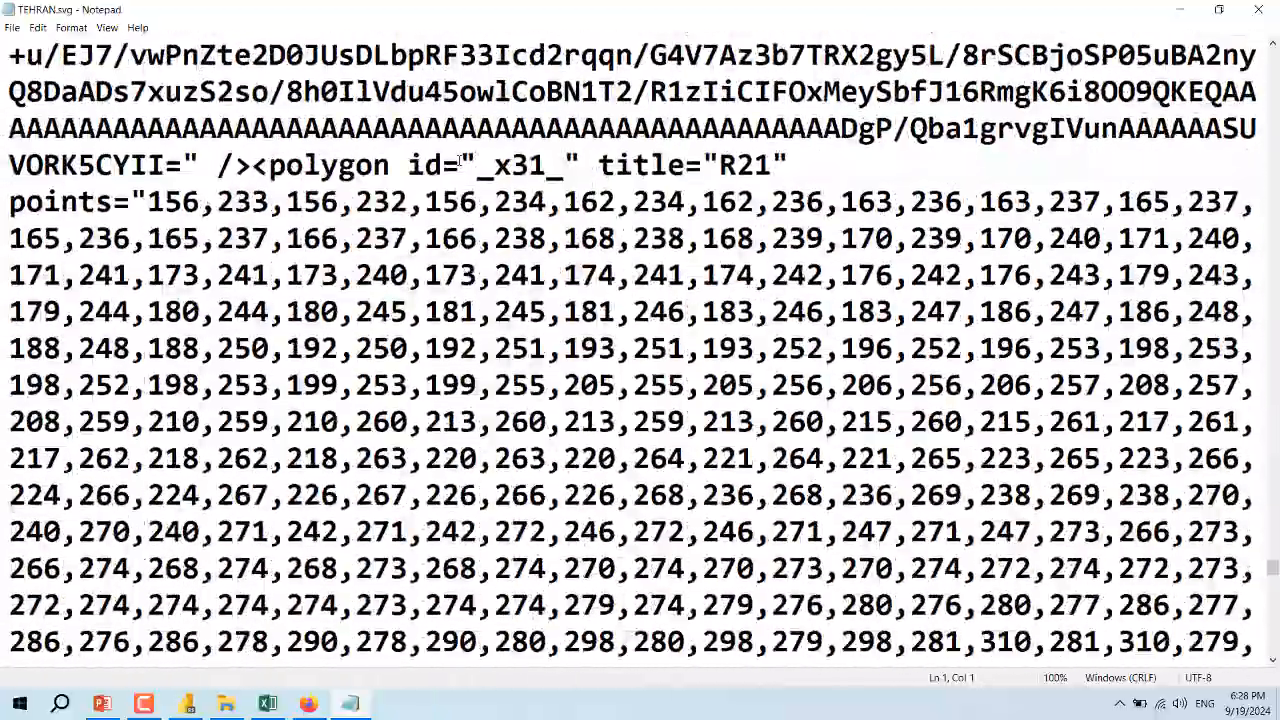
Highlight the title value R21 and the id value _x31_ in the first polygon entry to compare them
{"action": "left_click_drag", "start_coordinate": [467, 163], "coordinate": [494, 165]}
{"action": "left_click", "coordinate": [550, 167]}
{"action": "left_click_drag", "start_coordinate": [717, 165], "coordinate": [772, 165]}
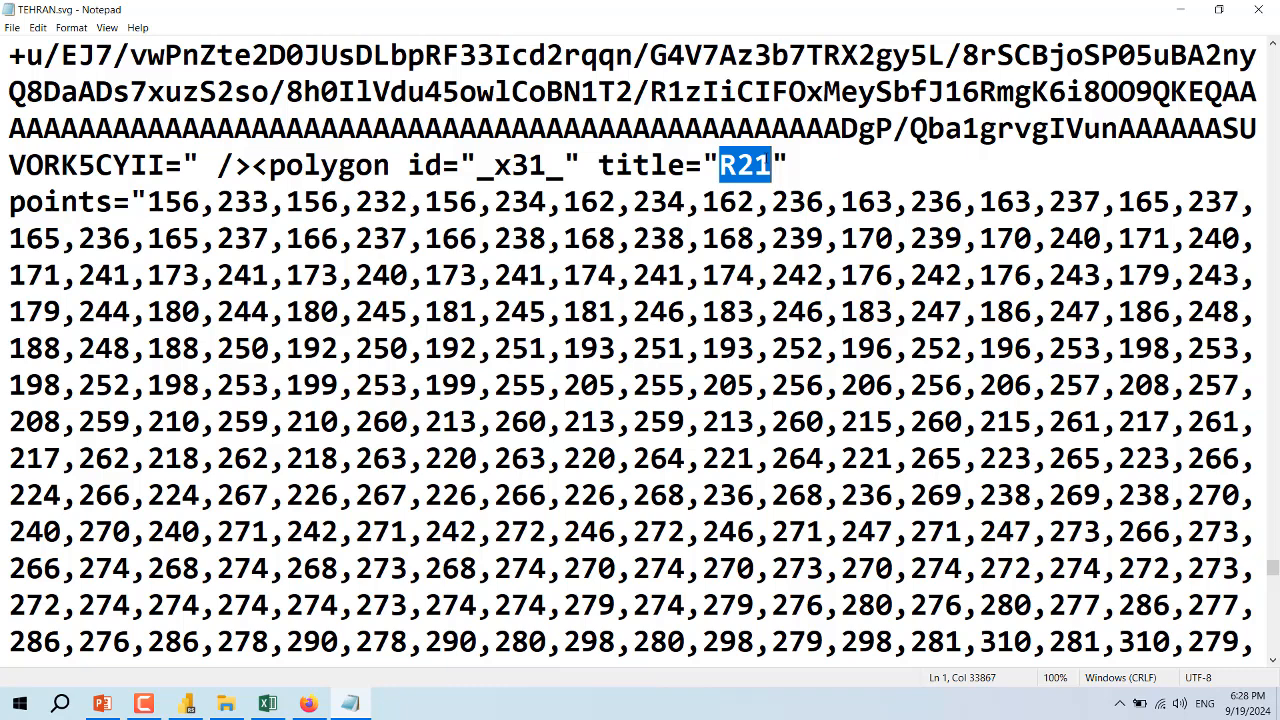
{"action": "left_click", "coordinate": [477, 200]}
{"action": "left_click_drag", "start_coordinate": [476, 165], "coordinate": [564, 165]}
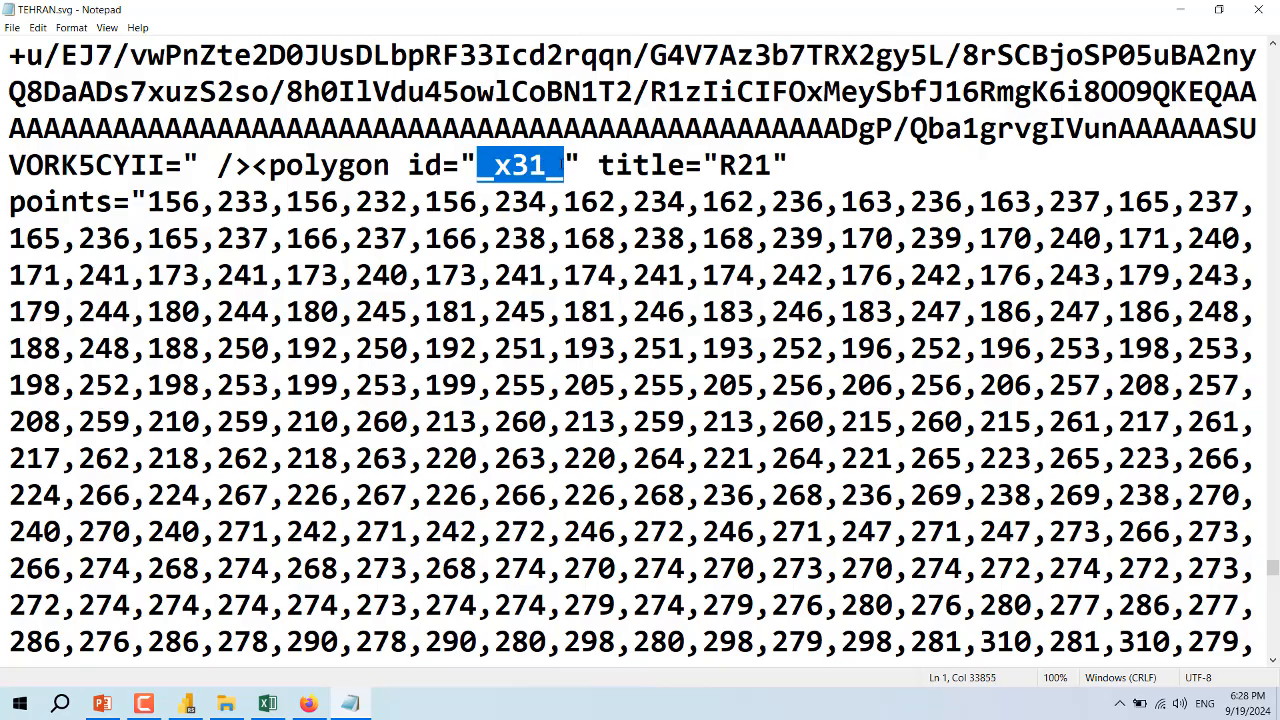
{"action": "left_click", "coordinate": [609, 165]}
Find the polygon entry with id R5 further down the code and examine its id, title and point coordinates
{"action": "scroll", "coordinate": [822, 480], "scroll_direction": "down", "scroll_amount": 11}
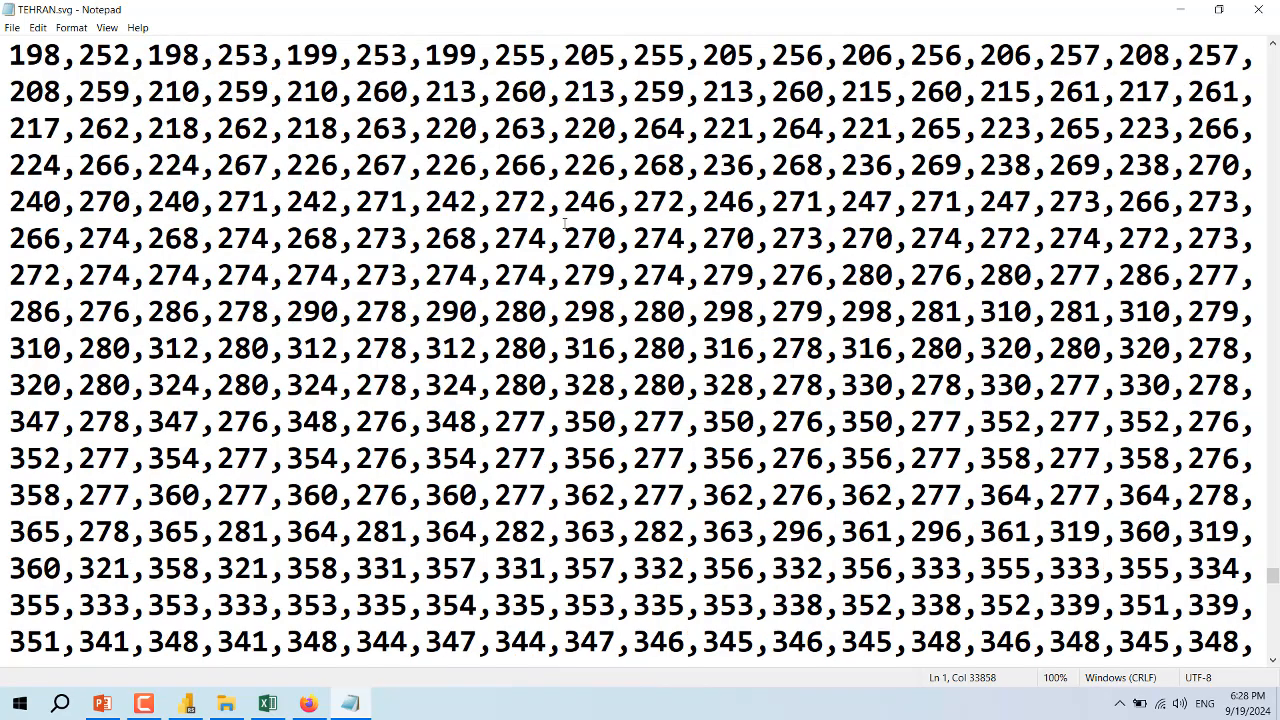
{"action": "scroll", "coordinate": [822, 480], "scroll_direction": "down", "scroll_amount": 6}
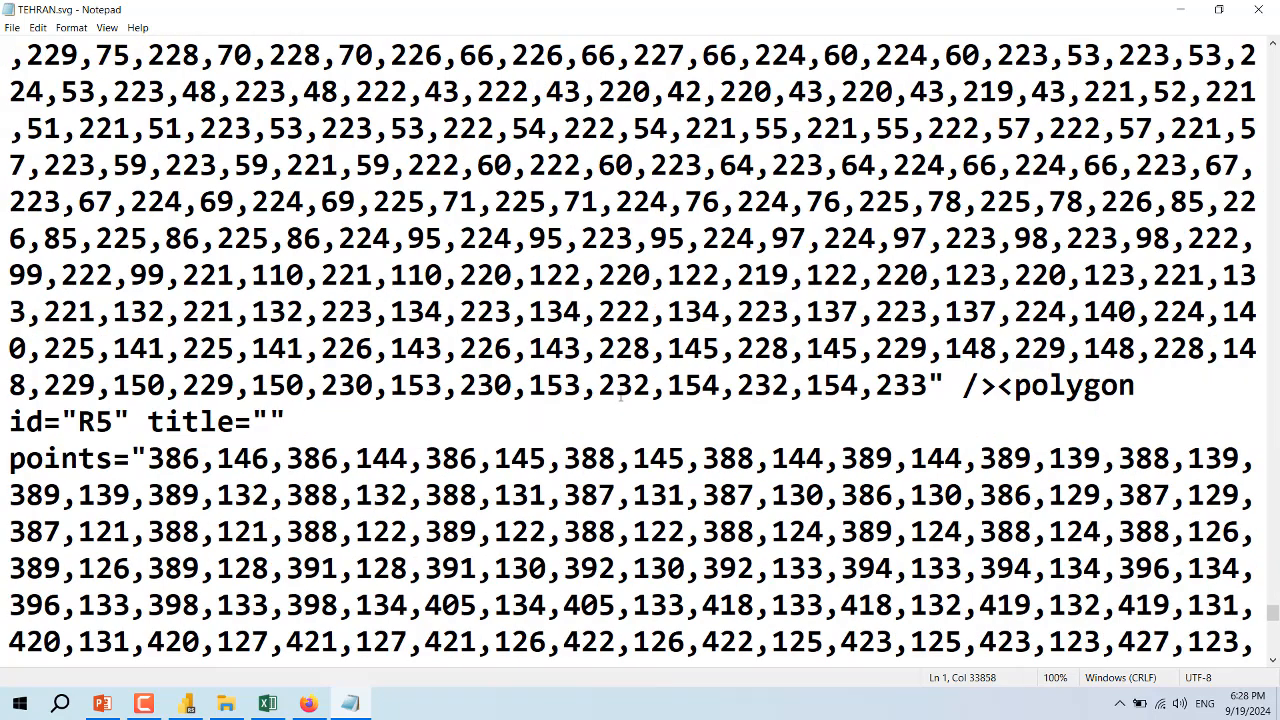
{"action": "left_click", "coordinate": [365, 412]}
{"action": "left_click_drag", "start_coordinate": [113, 421], "coordinate": [183, 422]}
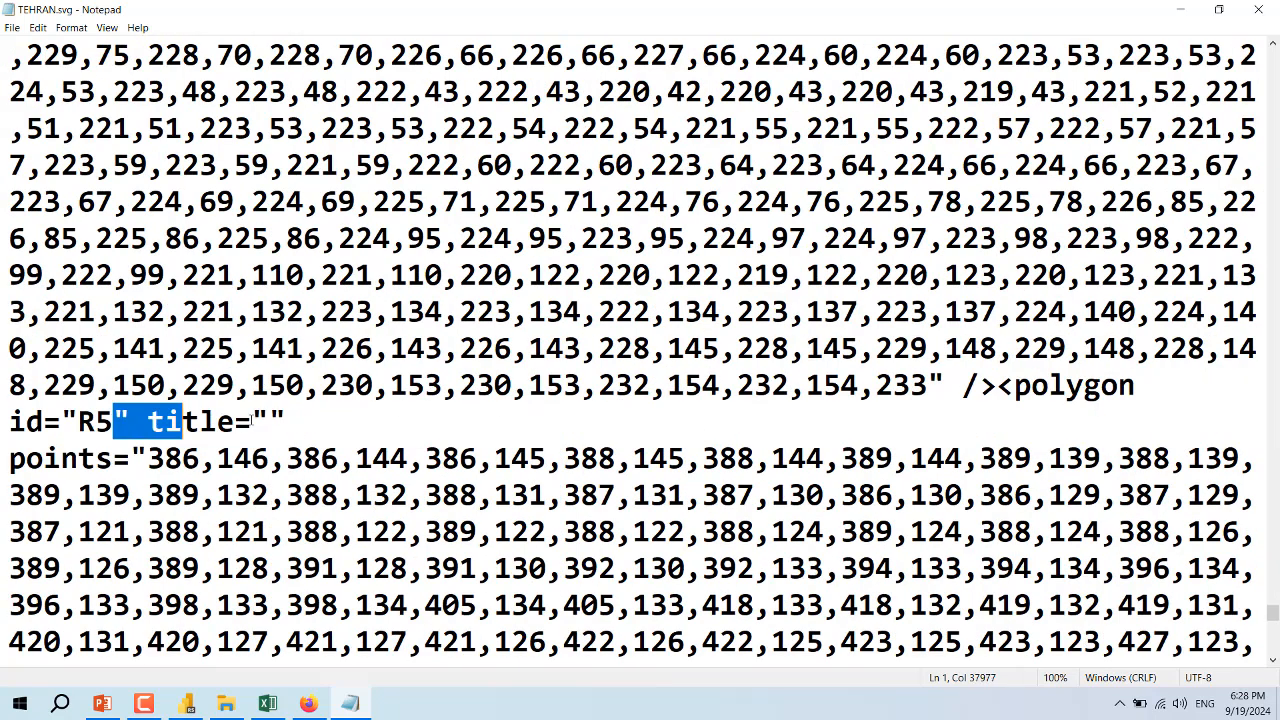
{"action": "left_click", "coordinate": [269, 423]}
{"action": "left_click_drag", "start_coordinate": [86, 422], "coordinate": [104, 423]}
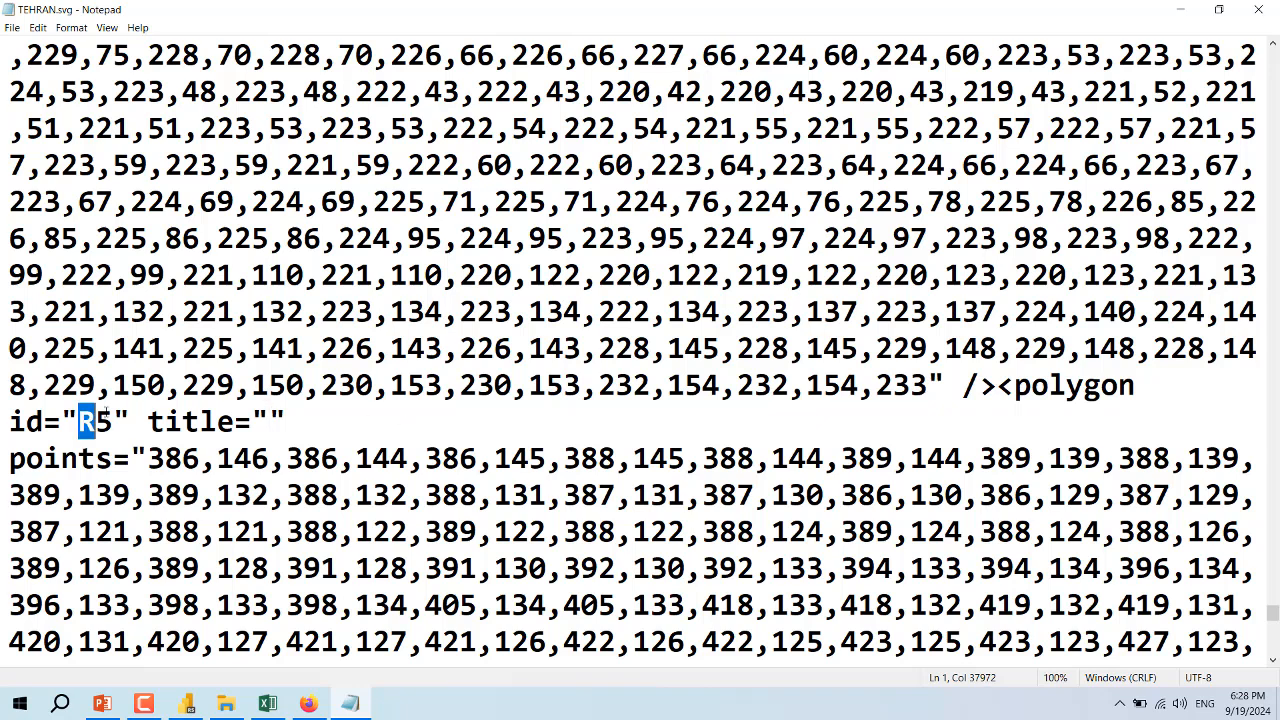
{"action": "left_click", "coordinate": [256, 420]}
{"action": "double_click", "coordinate": [112, 422]}
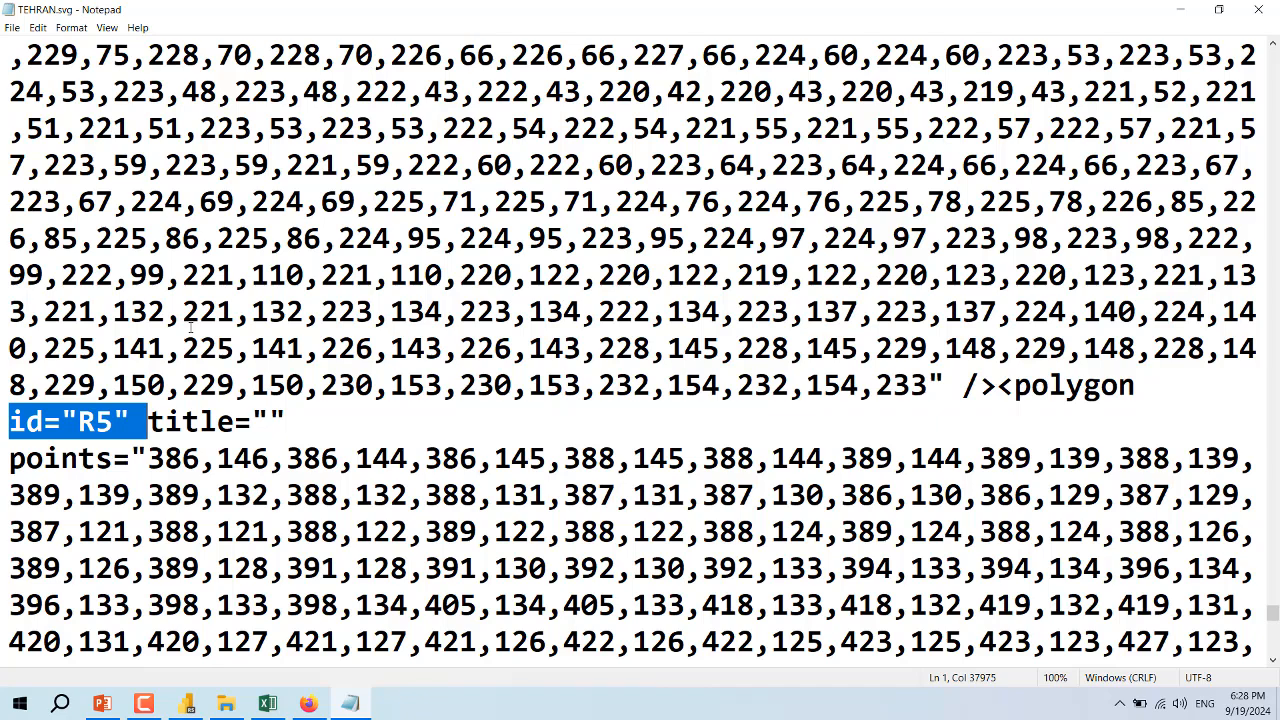
{"action": "scroll", "coordinate": [527, 490], "scroll_direction": "down", "scroll_amount": 3}
{"action": "scroll", "coordinate": [1107, 367], "scroll_direction": "down", "scroll_amount": 4}
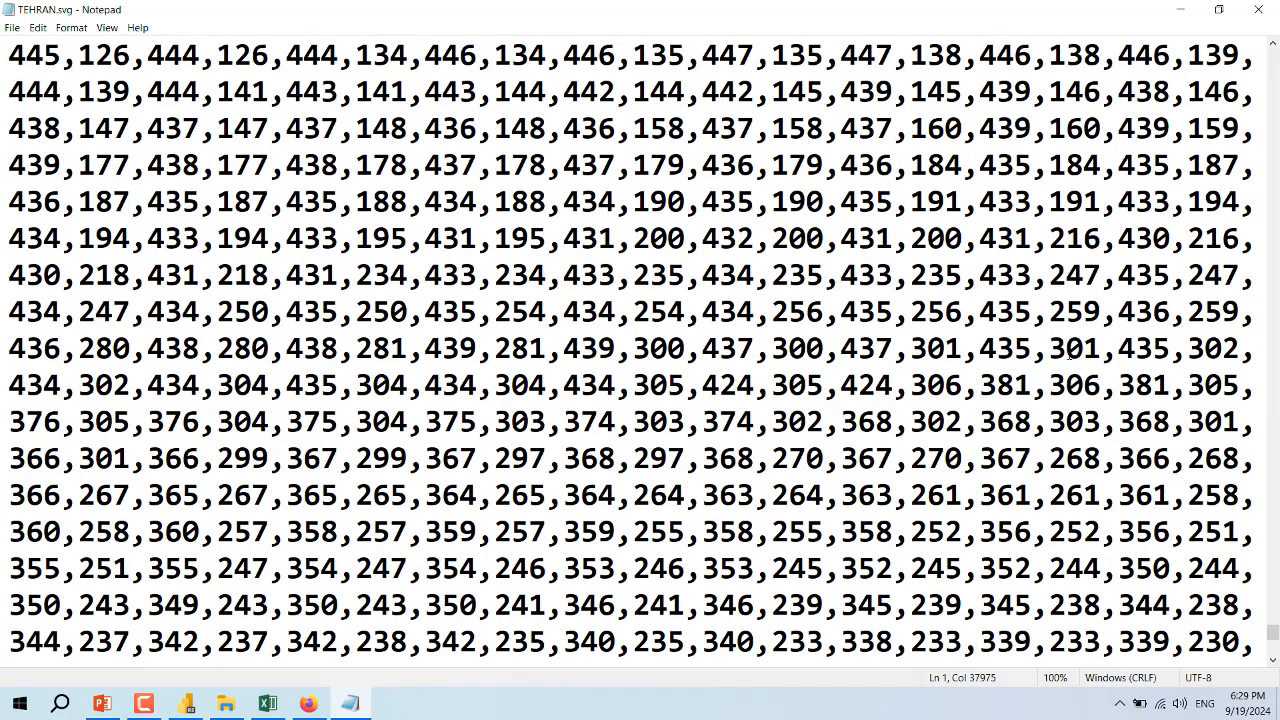
Close the TEHRAN.svg code, switch to the Power BI Desktop report and collapse the map visual's Data Colors settings
{"action": "left_click", "coordinate": [1258, 9]}
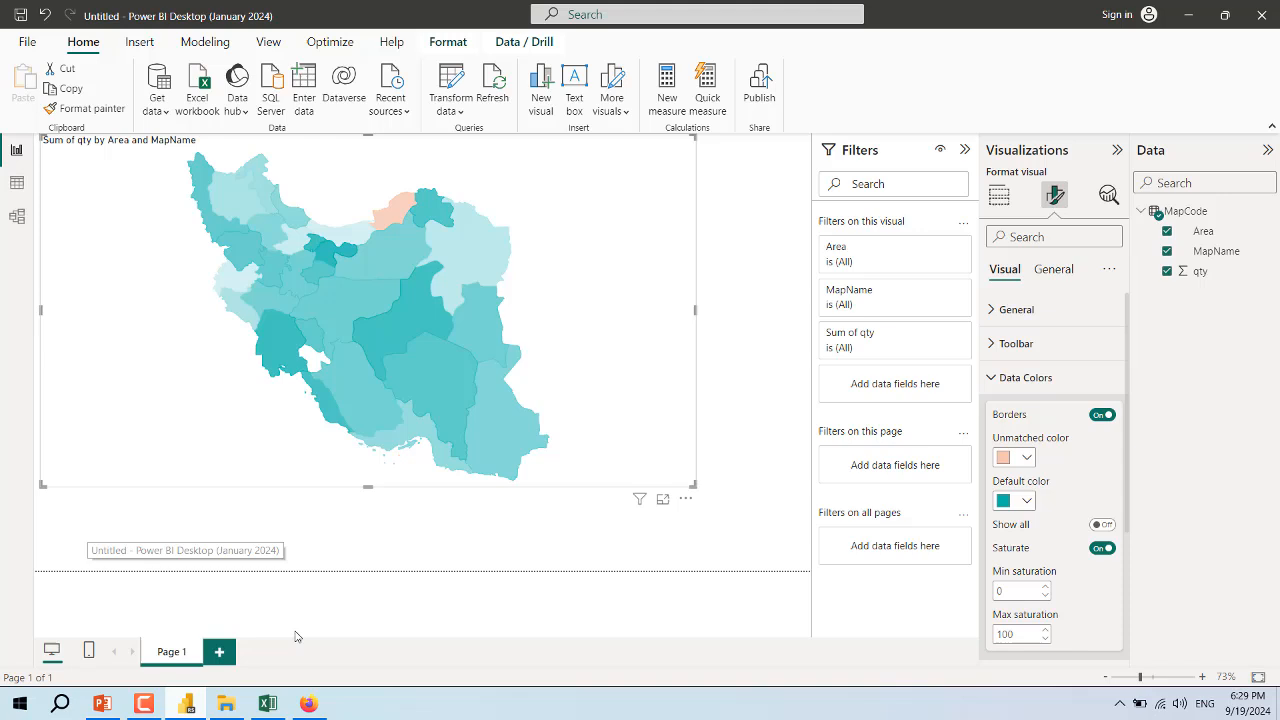
{"action": "left_click", "coordinate": [185, 620]}
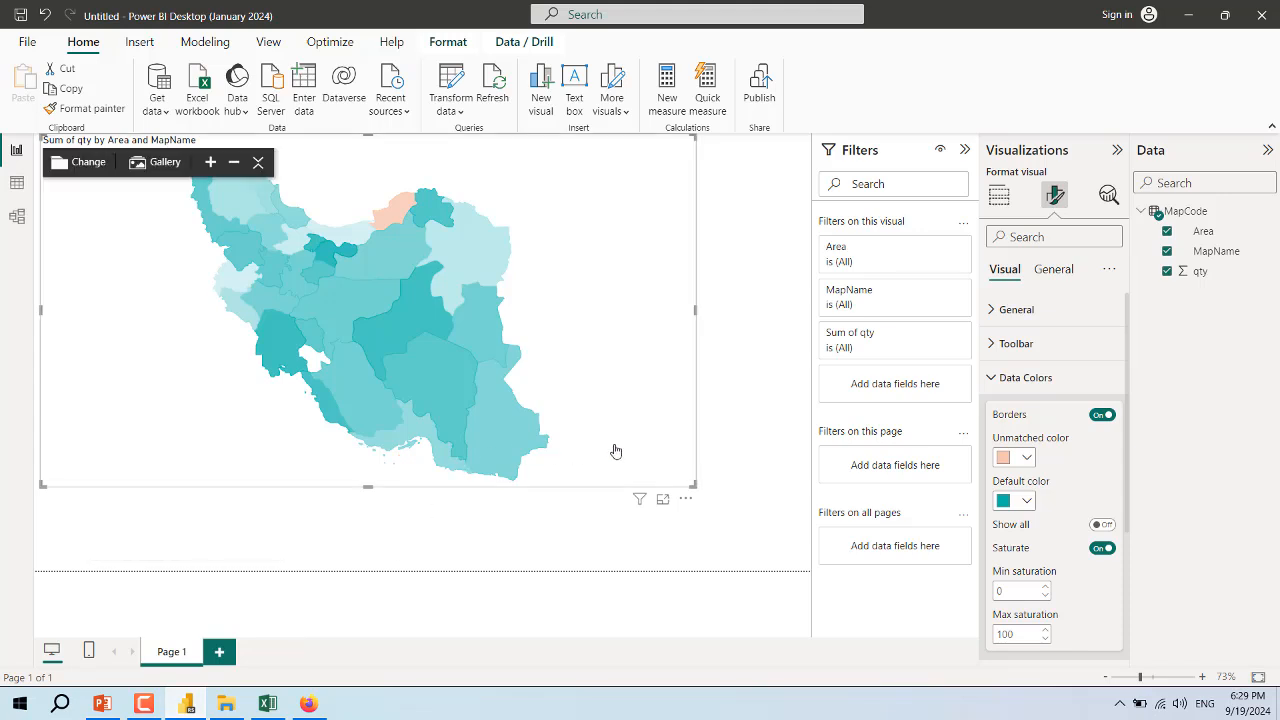
{"action": "left_click", "coordinate": [994, 378]}
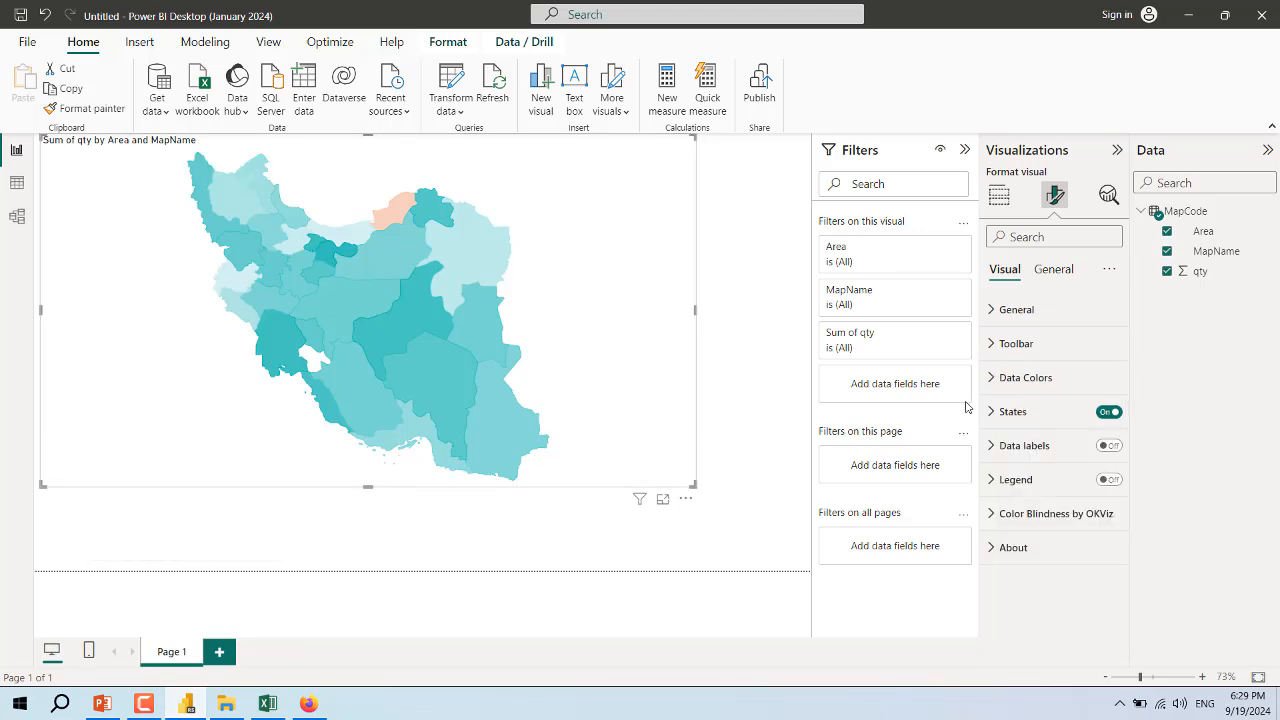